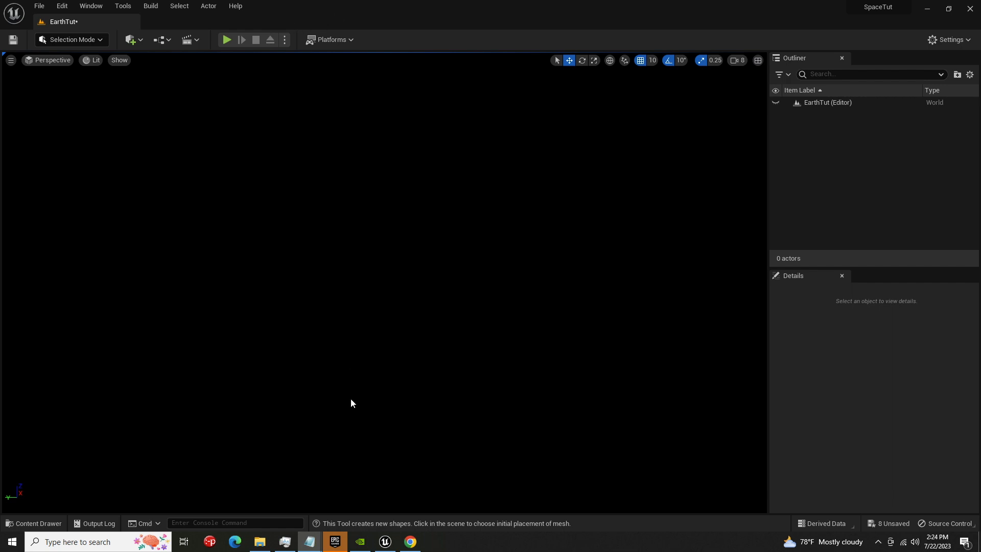
pyautogui.click(34, 523)
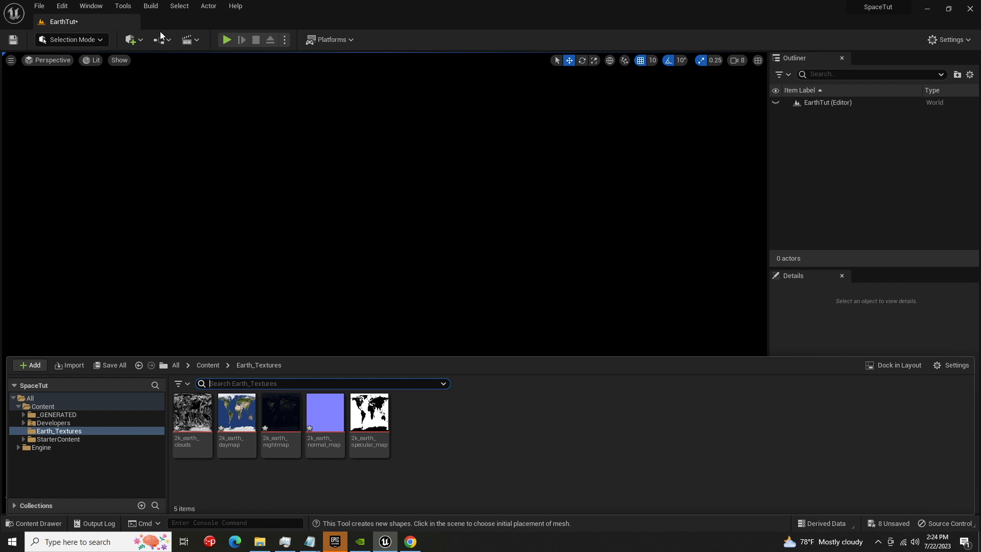
pyautogui.click(143, 38)
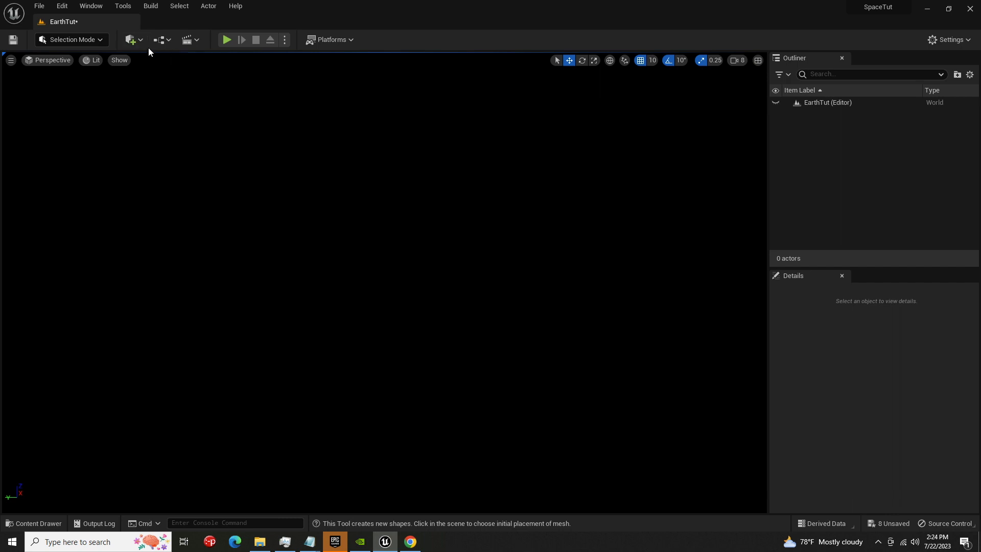
pyautogui.click(139, 41)
pyautogui.moveTo(169, 157)
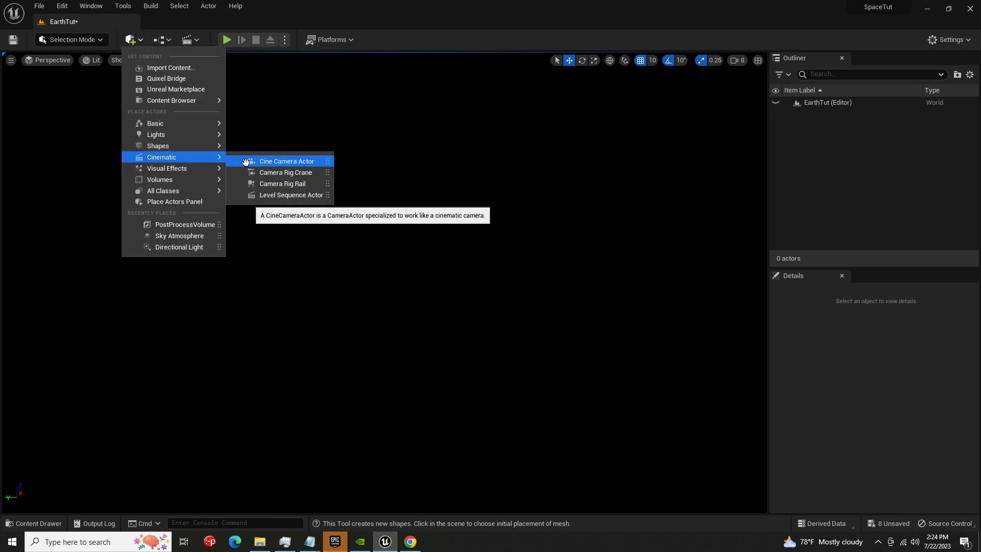
# - Switch to Modeling mode and start a new sphere, keeping Lat Long as the subdivision type
pyautogui.click(92, 39)
pyautogui.click(90, 40)
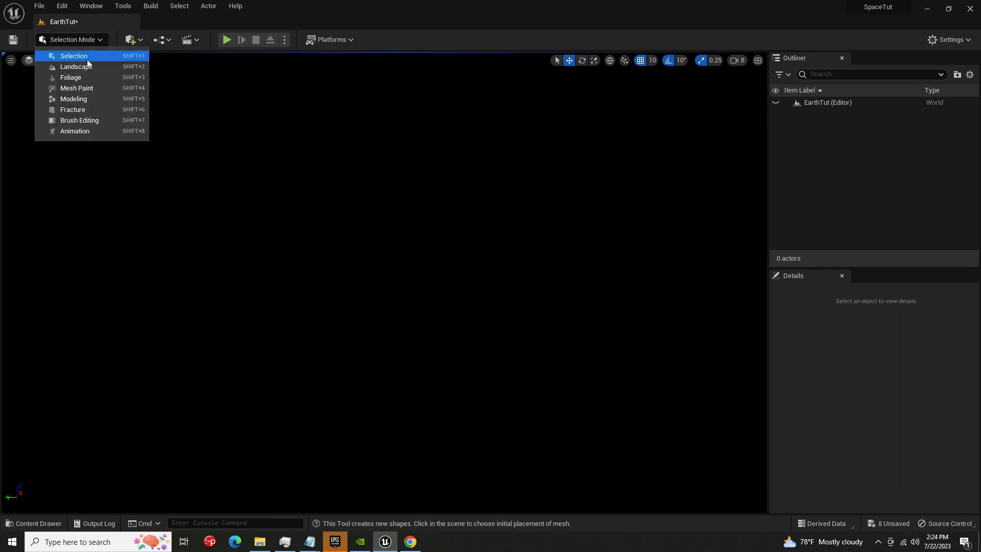
pyautogui.click(78, 97)
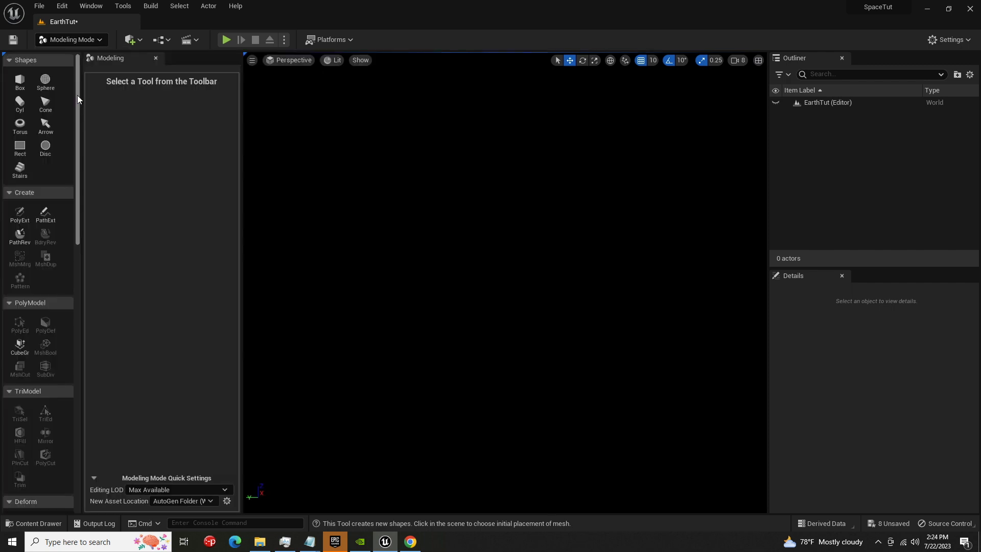
pyautogui.click(44, 82)
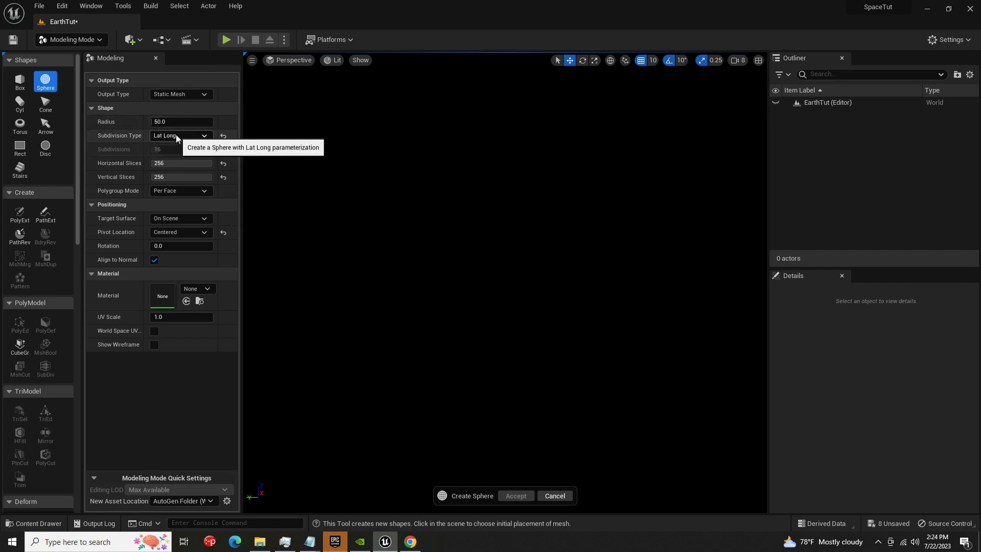
pyautogui.click(192, 136)
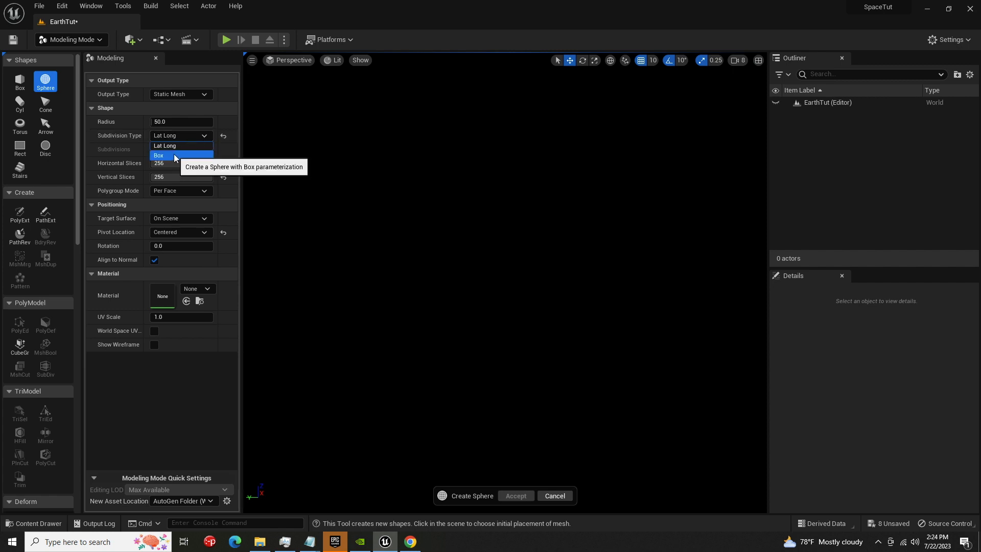
pyautogui.click(176, 136)
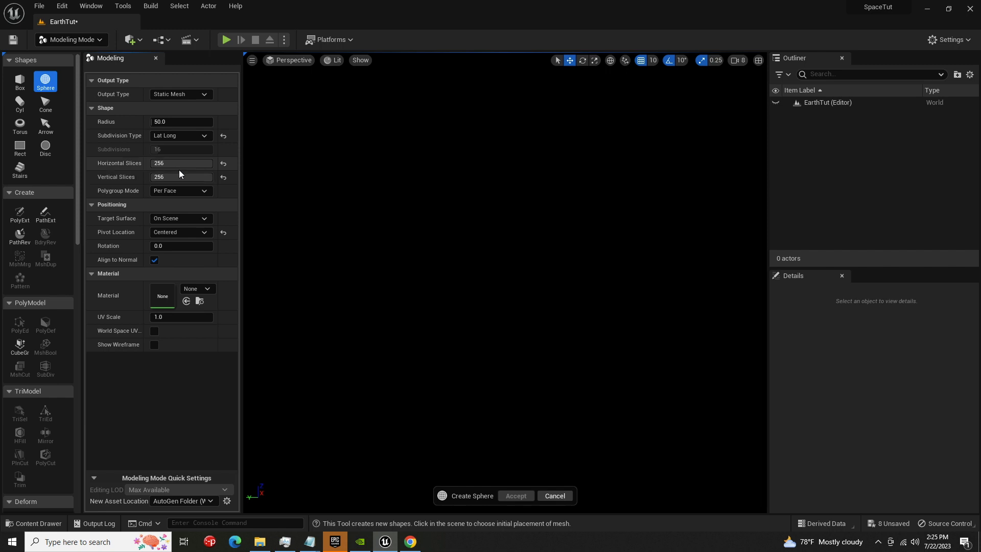
# - Try 100 horizontal slices for the sphere and restore the value to 256
pyautogui.click(224, 164)
pyautogui.write('100')
pyautogui.press('Return')
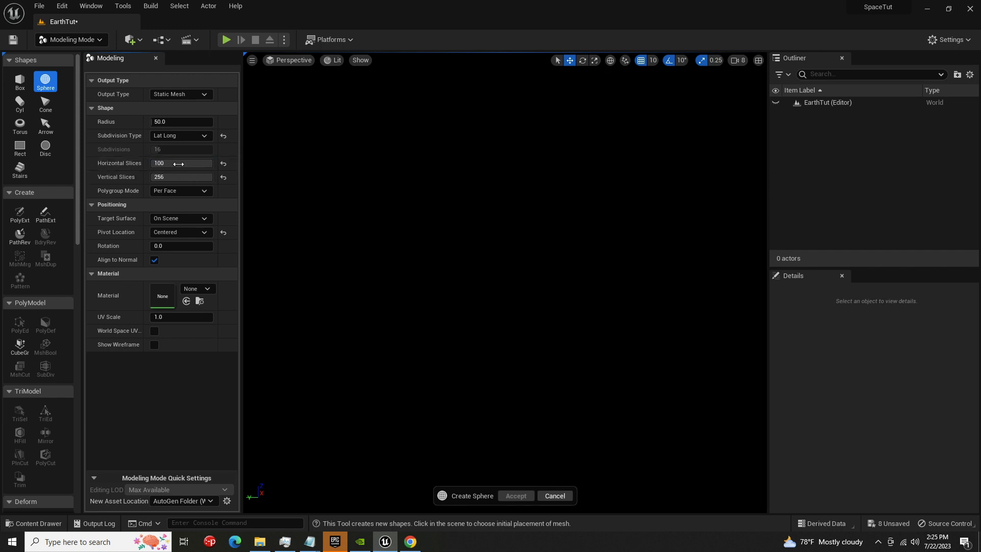
pyautogui.click(195, 163)
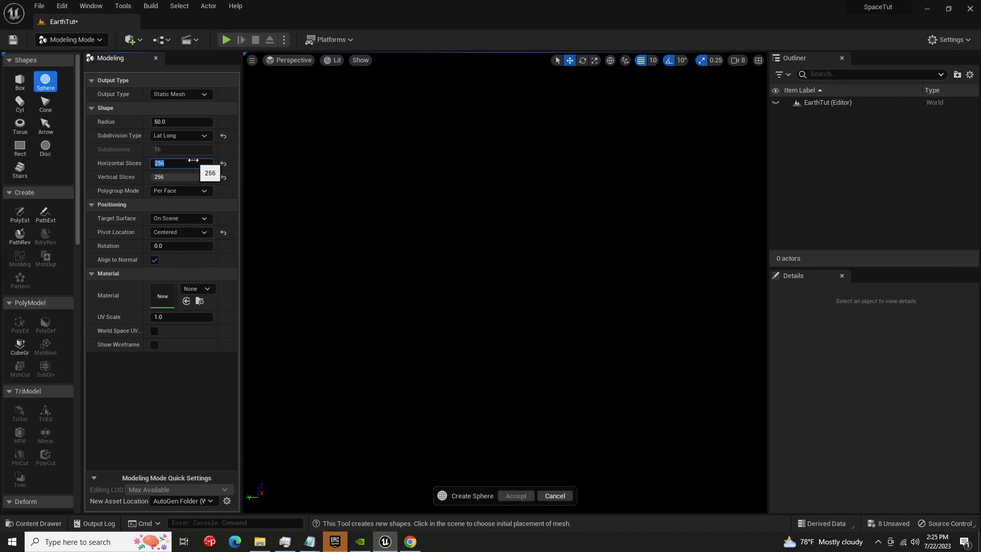
pyautogui.click(123, 177)
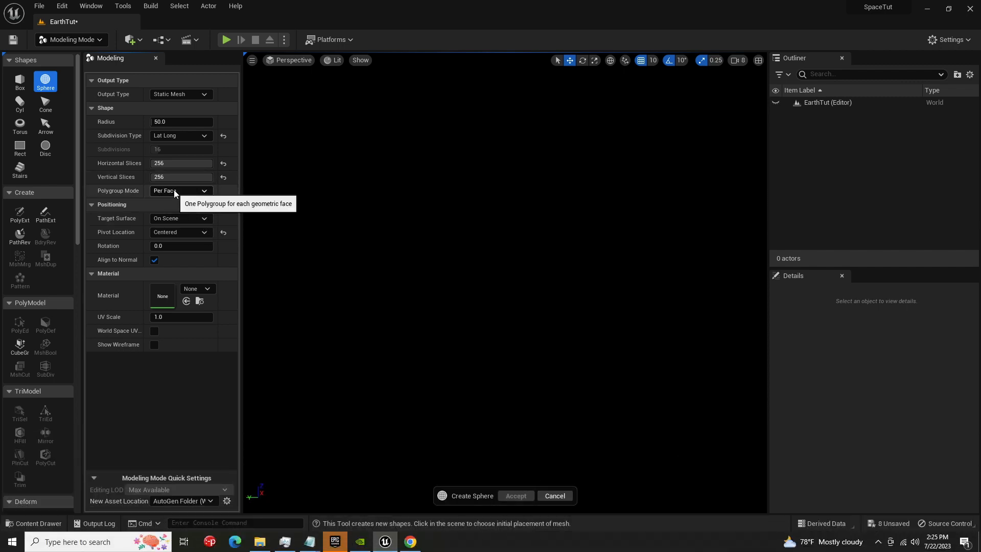
# - Keep the sphere's pivot location Centered, place the sphere in the level and accept it
pyautogui.click(205, 232)
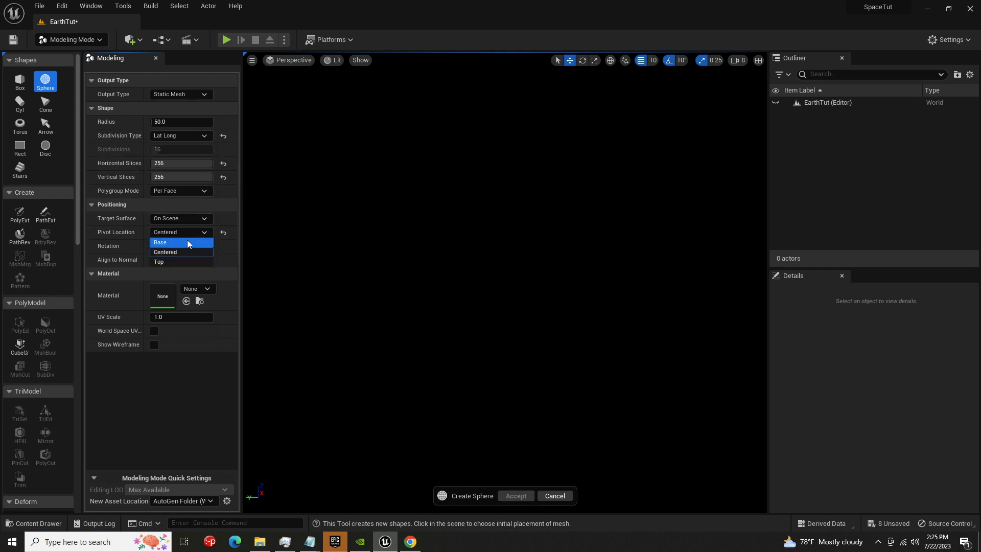
pyautogui.click(175, 254)
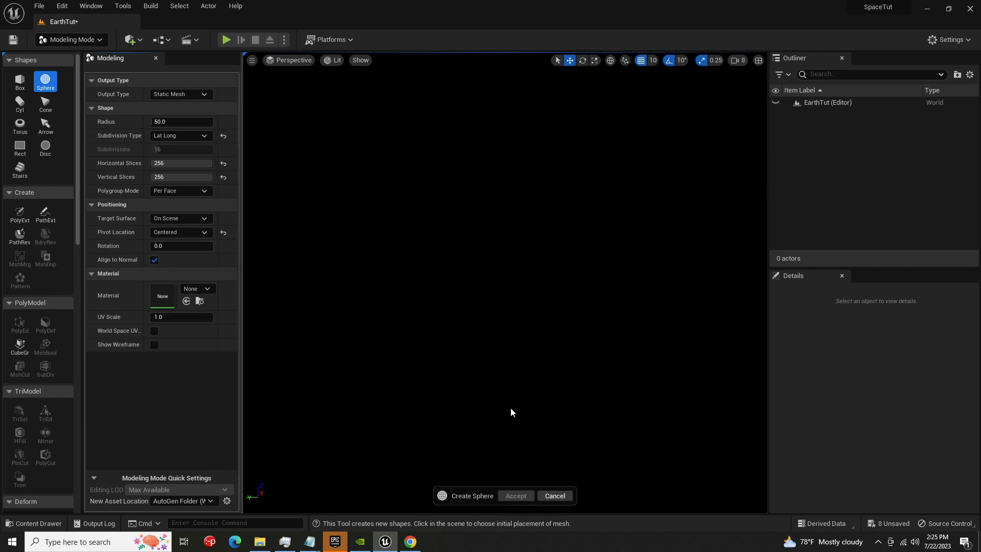
pyautogui.moveTo(505, 282); pyautogui.dragTo(679, 260, button='right')
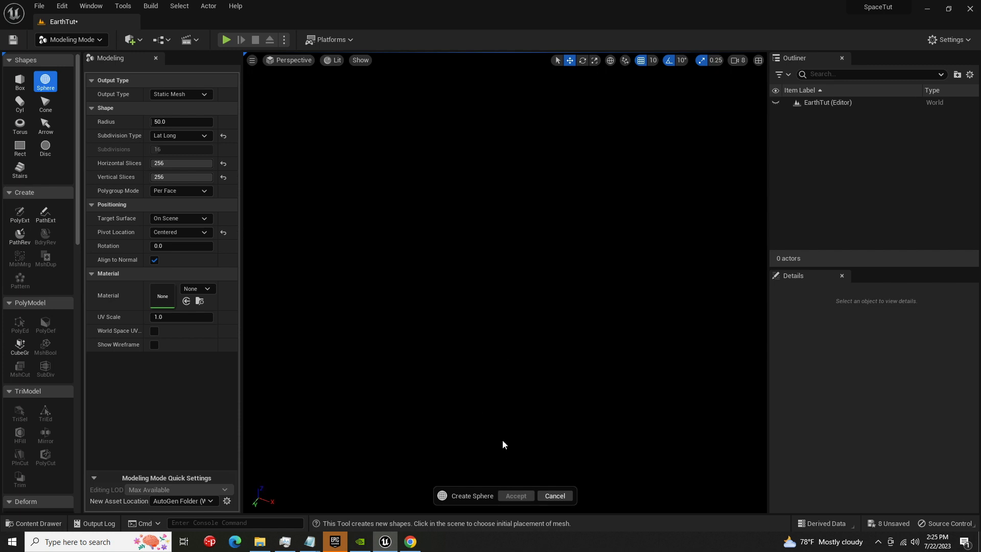
pyautogui.moveTo(505, 411); pyautogui.dragTo(500, 235, button='right')
pyautogui.click(503, 386)
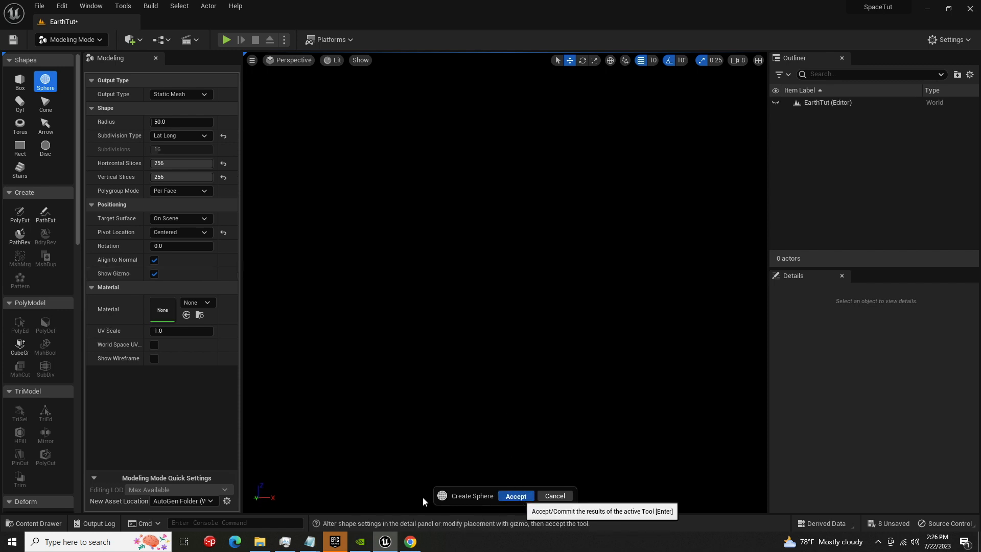
pyautogui.press('Return')
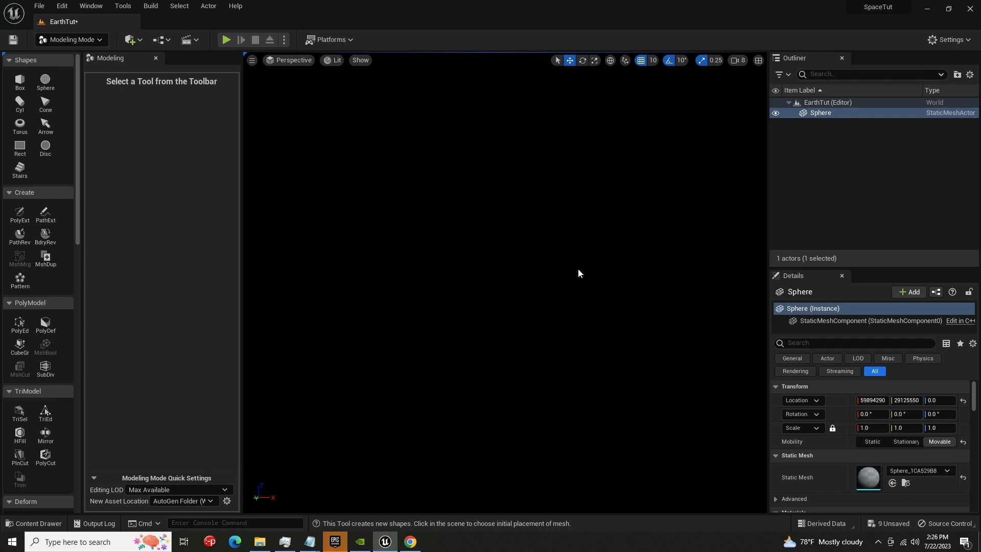
# - Return to Selection mode and add a Directional Light to the level
pyautogui.click(72, 40)
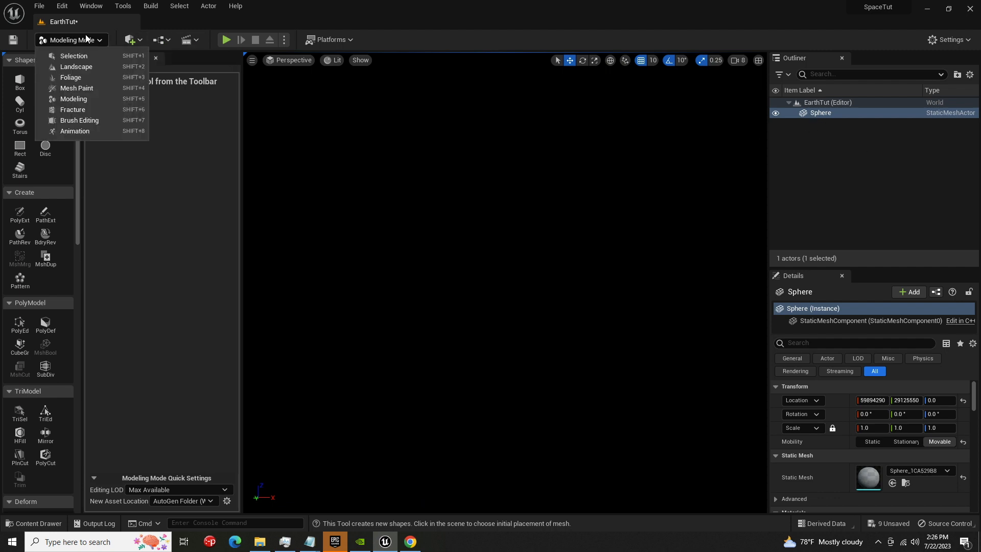
pyautogui.click(77, 53)
pyautogui.click(130, 44)
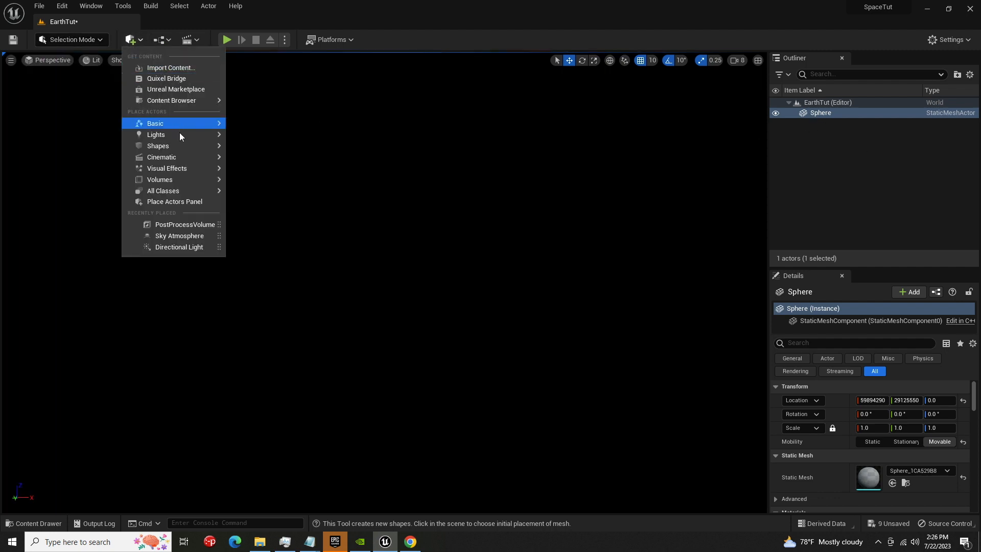
pyautogui.moveTo(187, 135)
pyautogui.click(276, 139)
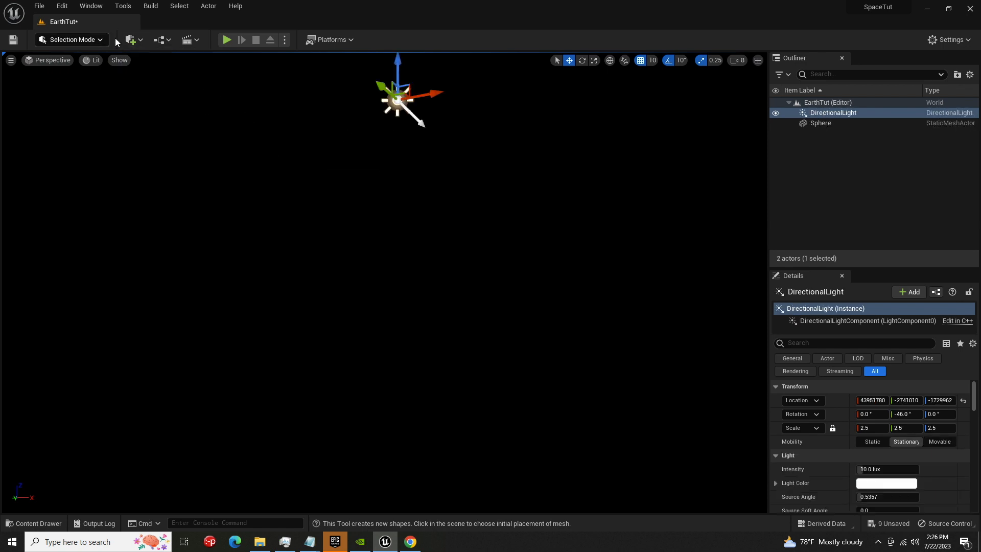
# - Add a Sky Atmosphere actor to the level
pyautogui.click(135, 42)
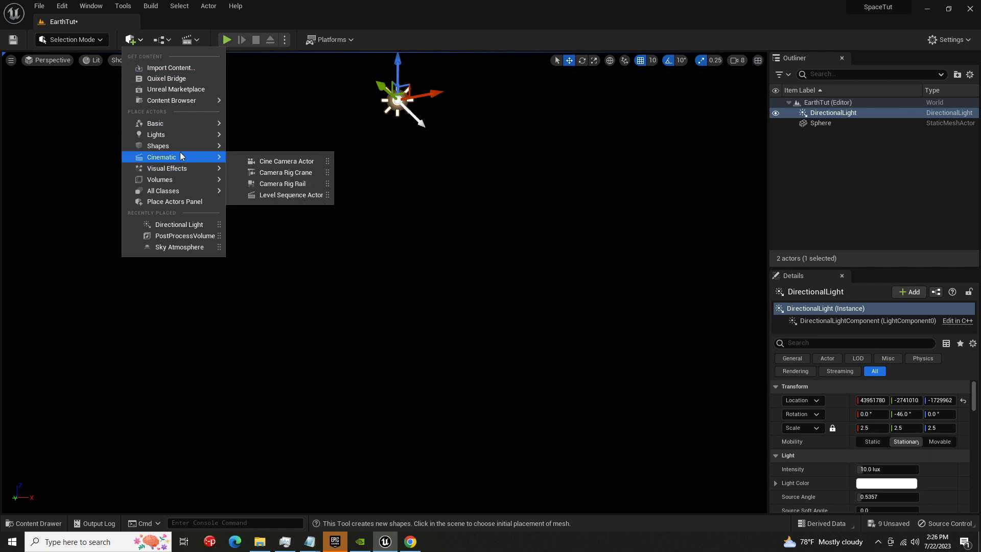
pyautogui.moveTo(187, 168)
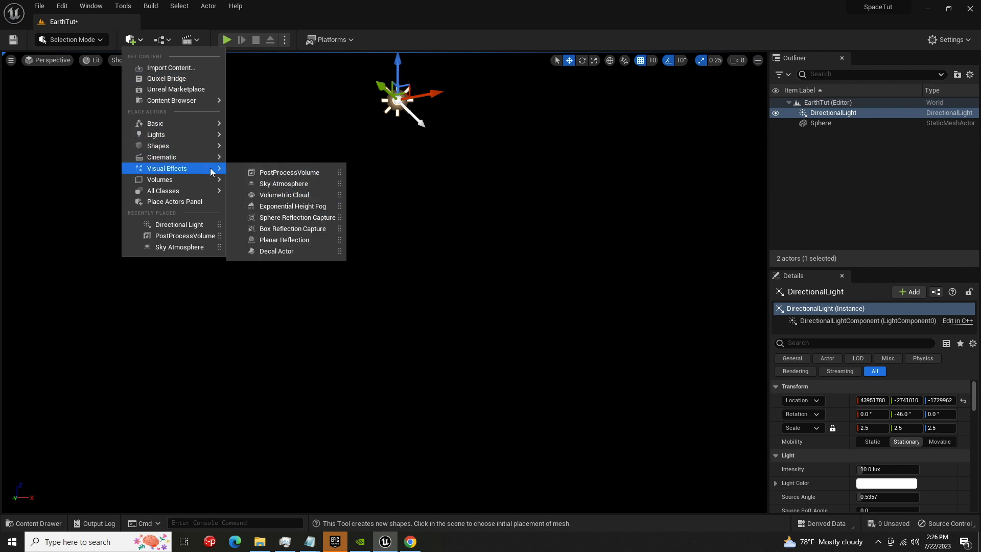
pyautogui.moveTo(313, 185); pyautogui.dragTo(418, 169)
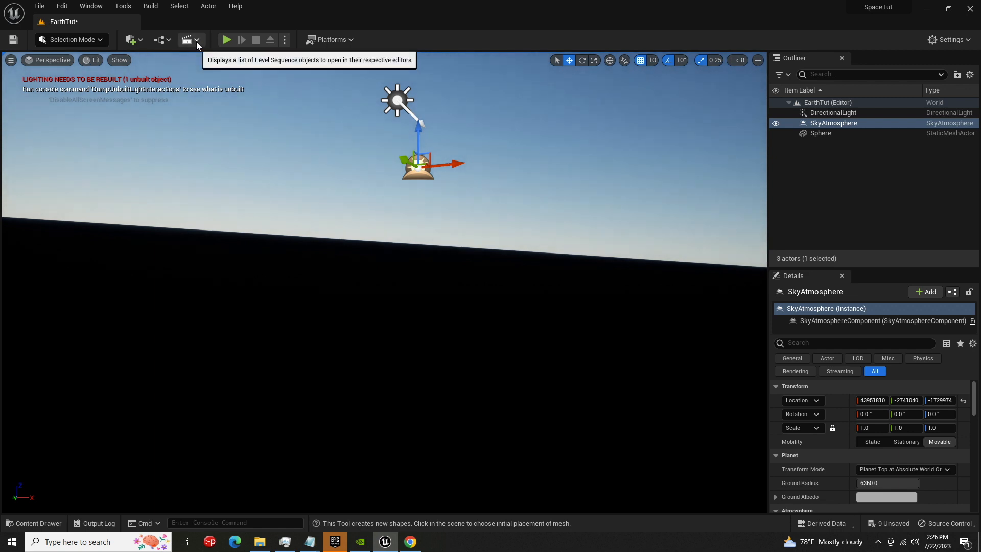
# - Add a PostProcessVolume to the level near the directional light
pyautogui.click(138, 41)
pyautogui.moveTo(179, 169)
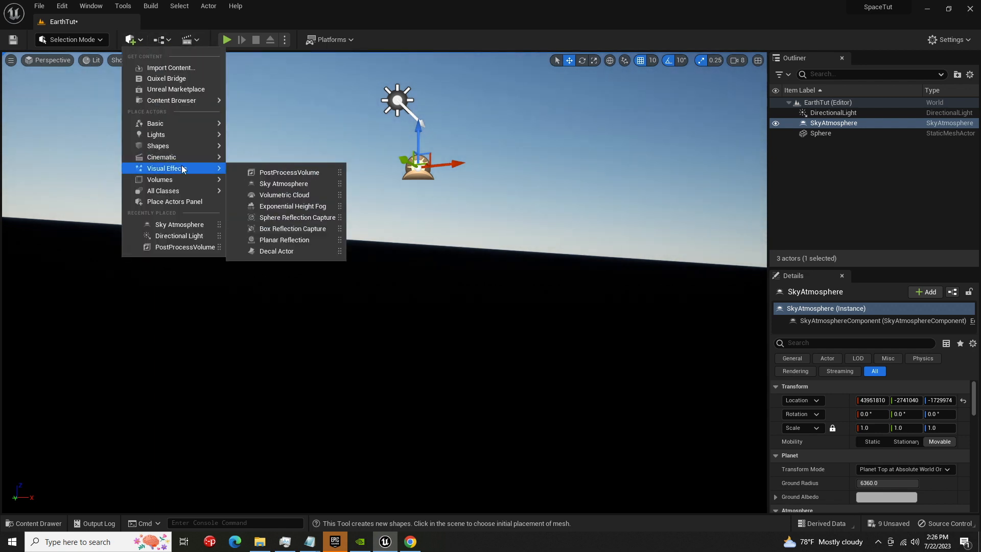
pyautogui.moveTo(287, 172); pyautogui.dragTo(356, 177)
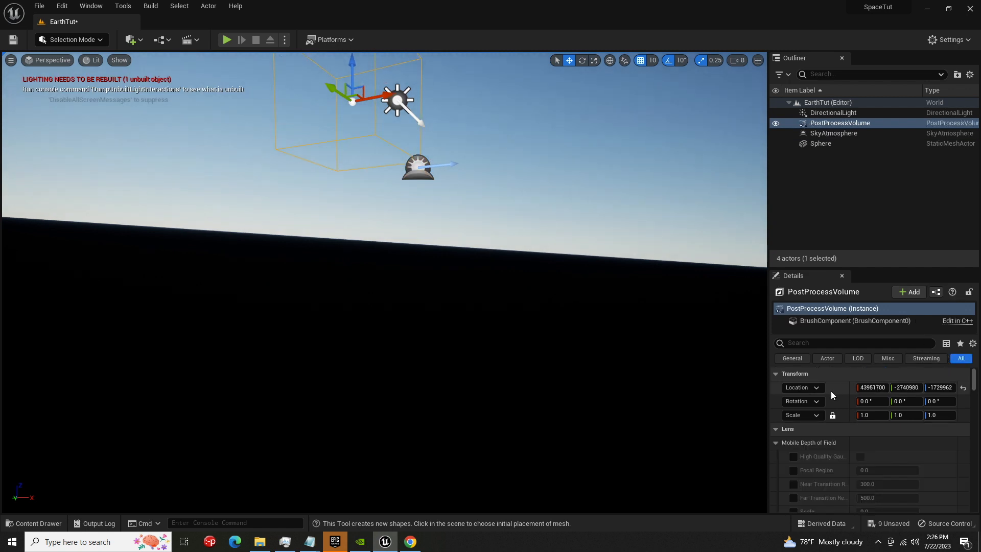
# - Reset the sphere's location to 0, 0, 0 and focus the view on it
pyautogui.moveTo(562, 327)
pyautogui.mouseDown(button='right')
pyautogui.moveTo(634, 409)
pyautogui.moveTo(715, 327)
pyautogui.moveTo(557, 347)
pyautogui.moveTo(546, 334)
pyautogui.mouseUp(button='right')
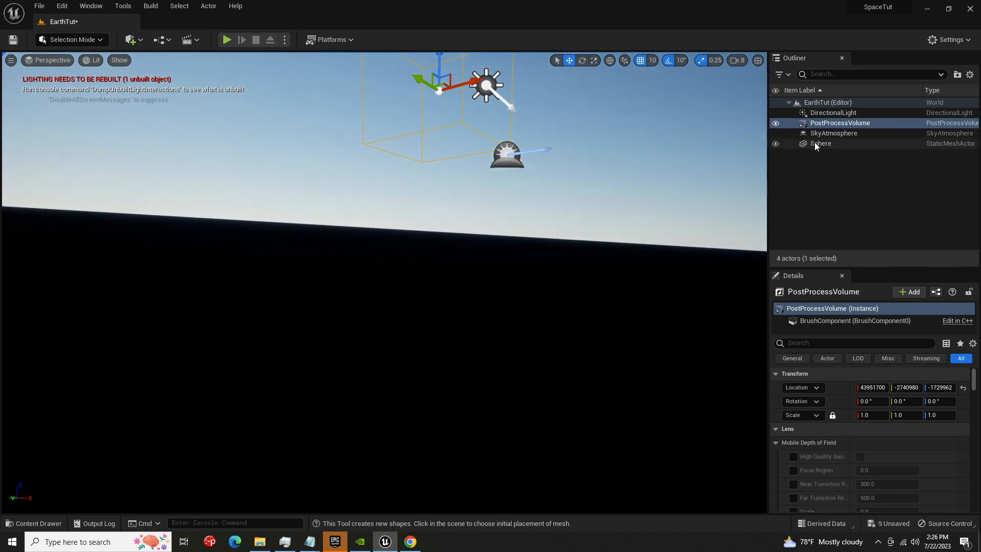
pyautogui.doubleClick(814, 144)
pyautogui.moveTo(609, 181); pyautogui.dragTo(639, 207, button='right')
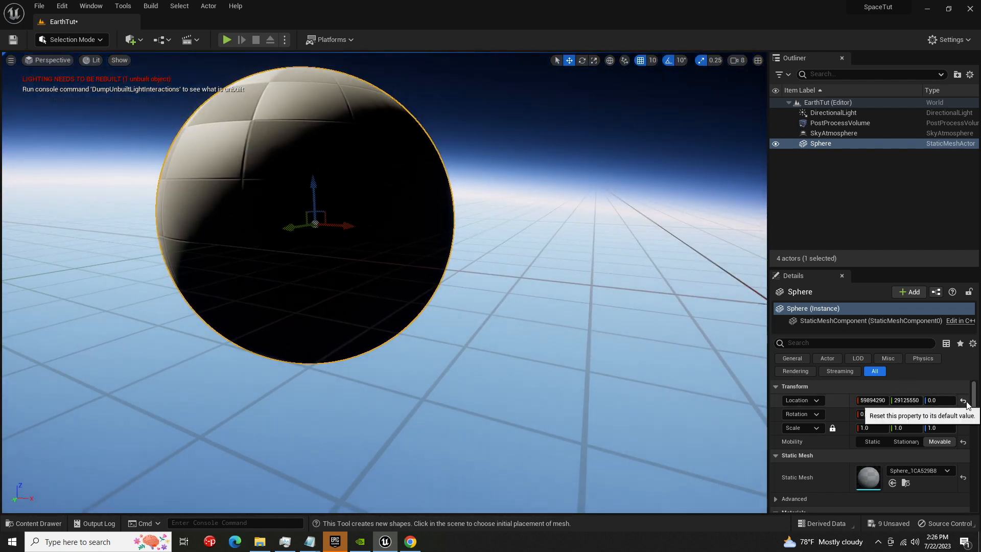
pyautogui.click(964, 401)
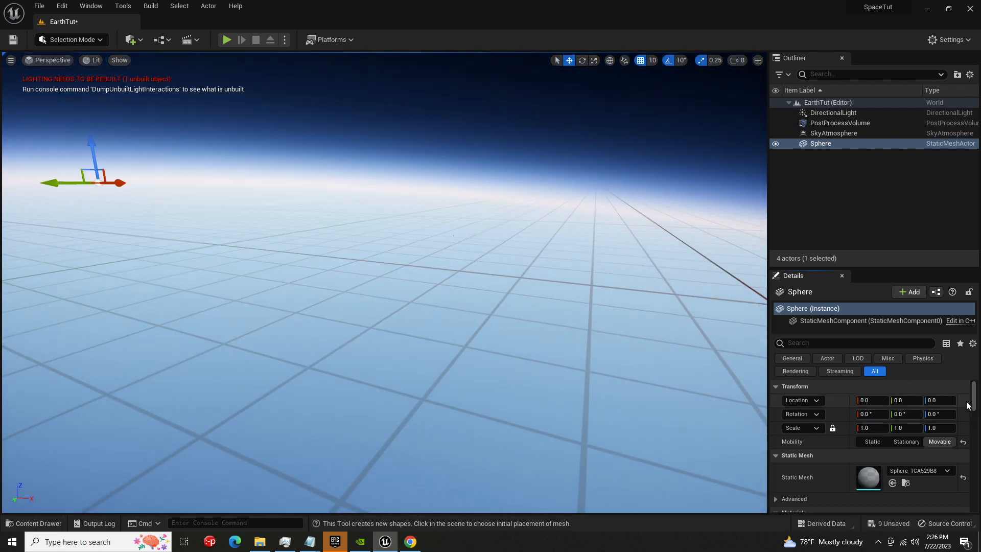
pyautogui.doubleClick(814, 146)
pyautogui.moveTo(509, 299); pyautogui.dragTo(478, 278, button='right')
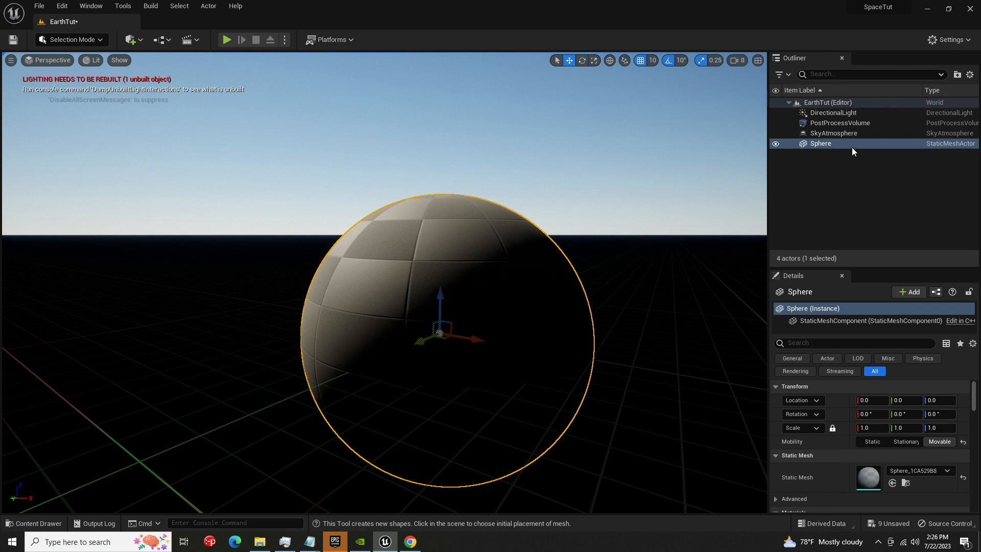
# - Enable Infinite Extent (Unbound) for the PostProcessVolume
pyautogui.click(850, 123)
pyautogui.click(833, 344)
pyautogui.write('infii')
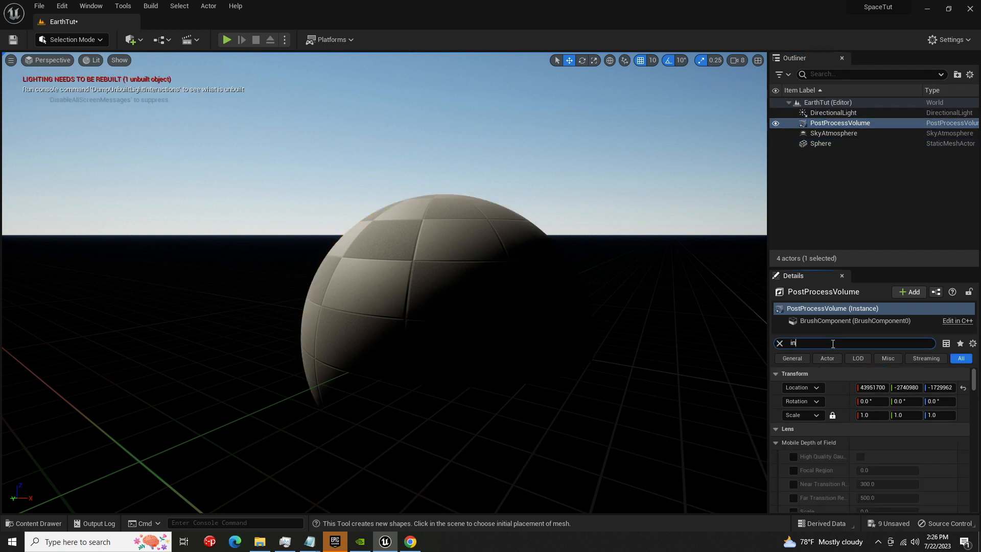
pyautogui.press('BackSpace')
pyautogui.write('t')
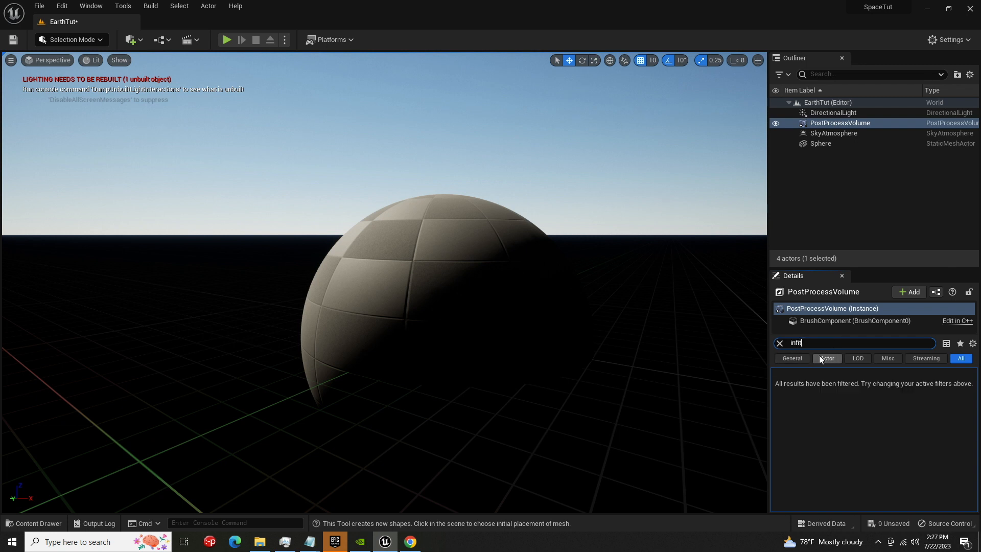
pyautogui.press('BackSpace')
pyautogui.click(860, 387)
# - Enable the PostProcessVolume's Min EV100 and Max EV100 exposure overrides and set Min EV100 to 1
pyautogui.doubleClick(829, 344)
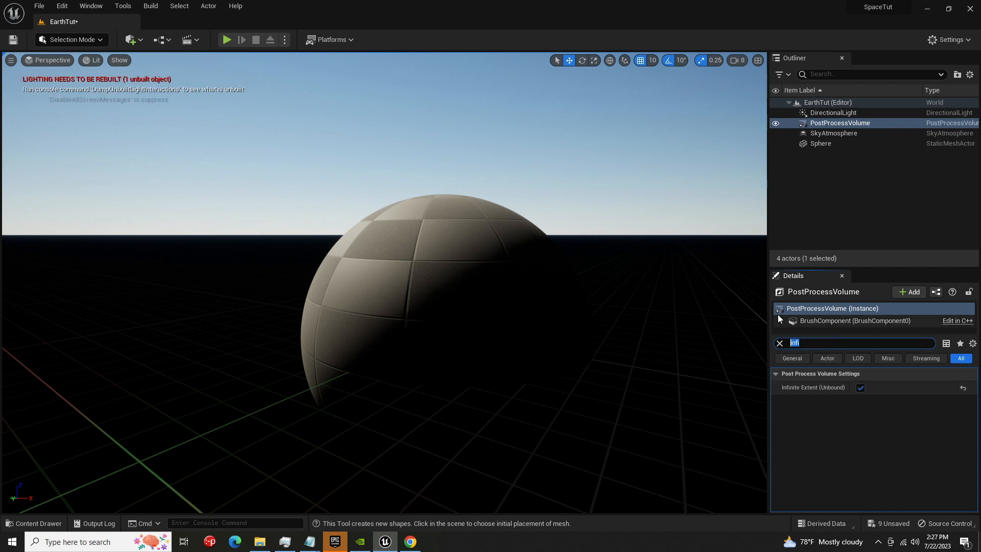
pyautogui.write('brig')
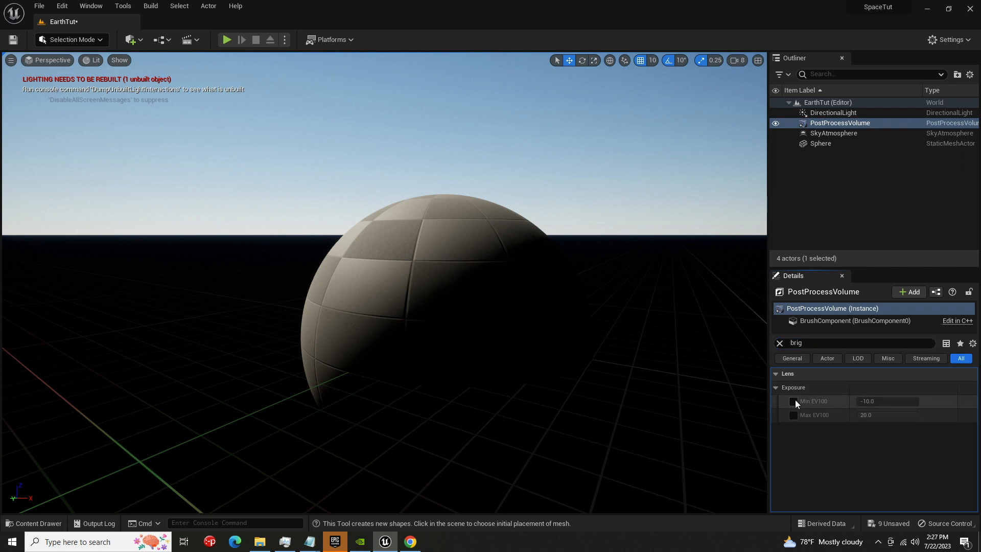
pyautogui.click(794, 402)
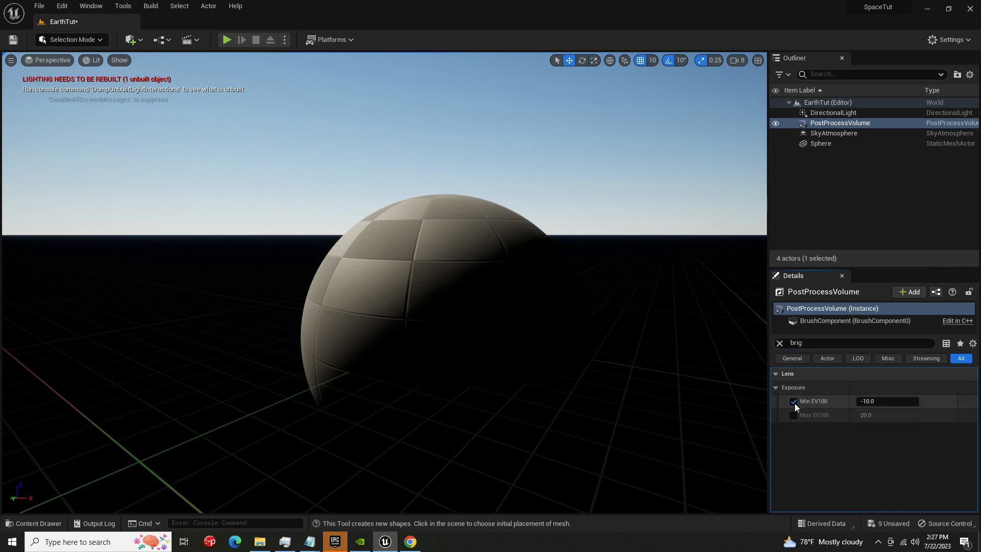
pyautogui.click(794, 415)
pyautogui.click(890, 401)
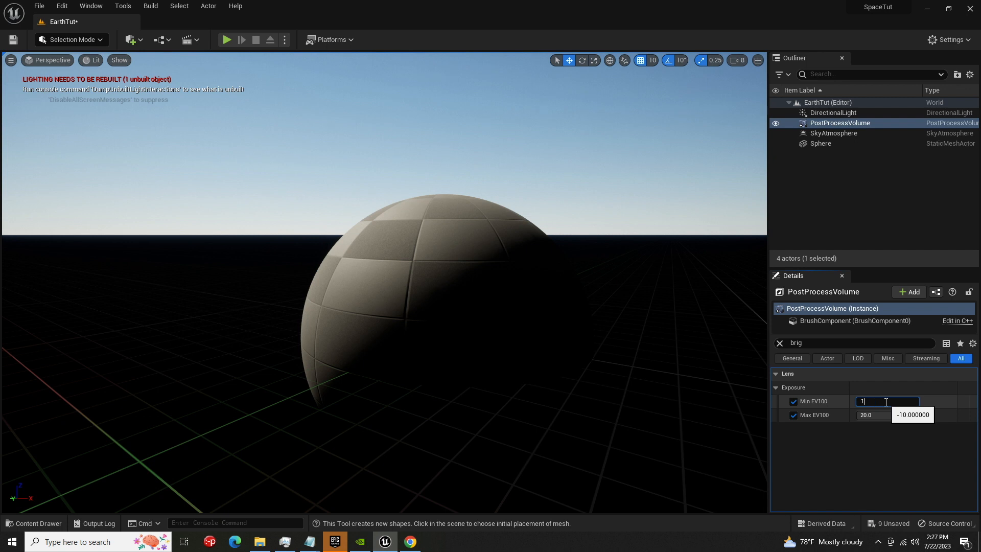
pyautogui.write('1')
pyautogui.press('Return')
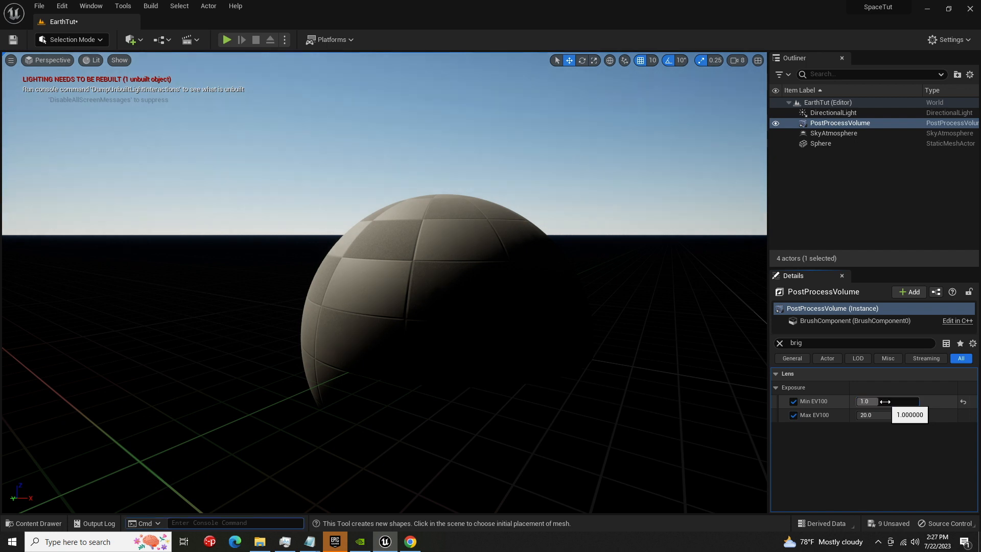
# - Set the PostProcessVolume's Max EV100 to 1 and clear the property search filter
pyautogui.click(868, 414)
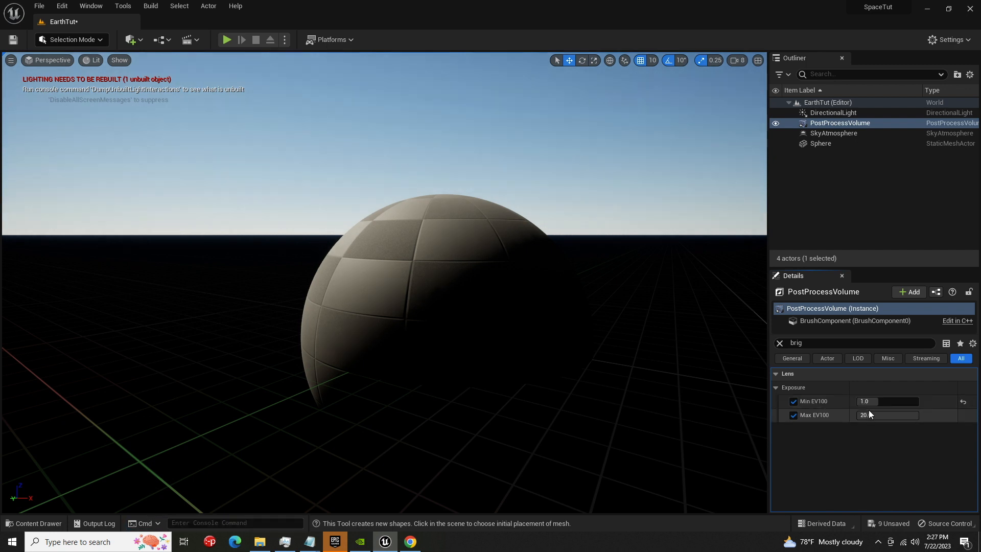
pyautogui.write('1')
pyautogui.press('Return')
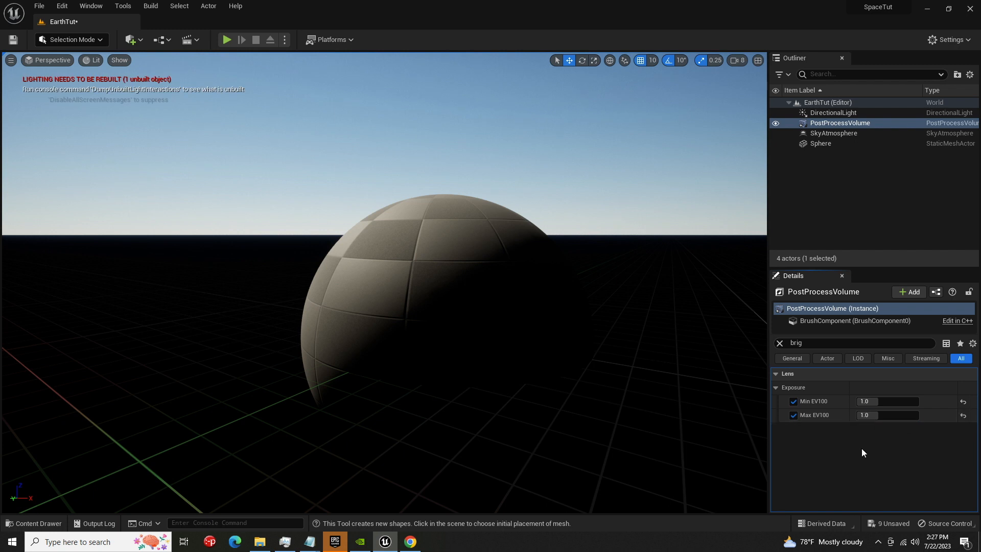
pyautogui.click(778, 343)
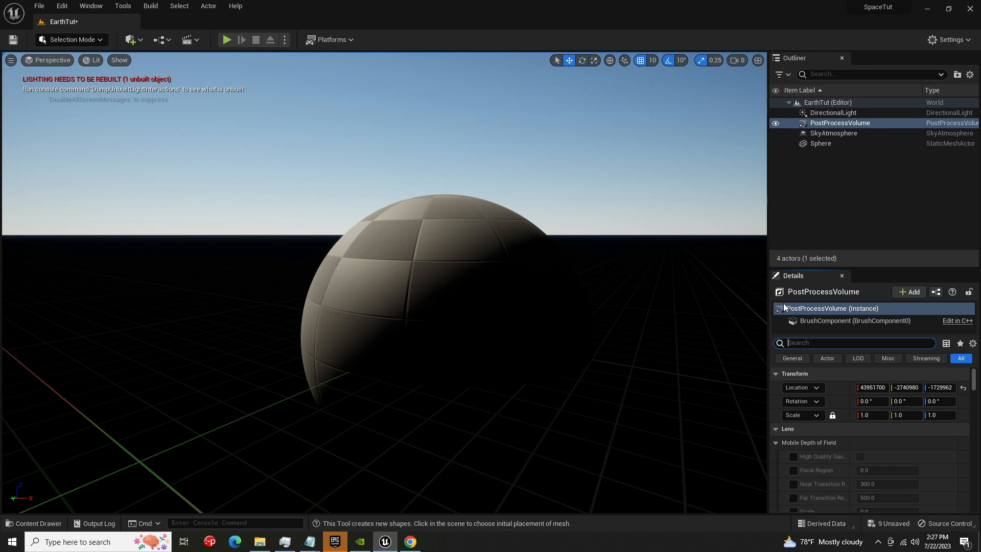
# - Set the SkyAtmosphere's planet Ground Radius to 1000
pyautogui.doubleClick(823, 134)
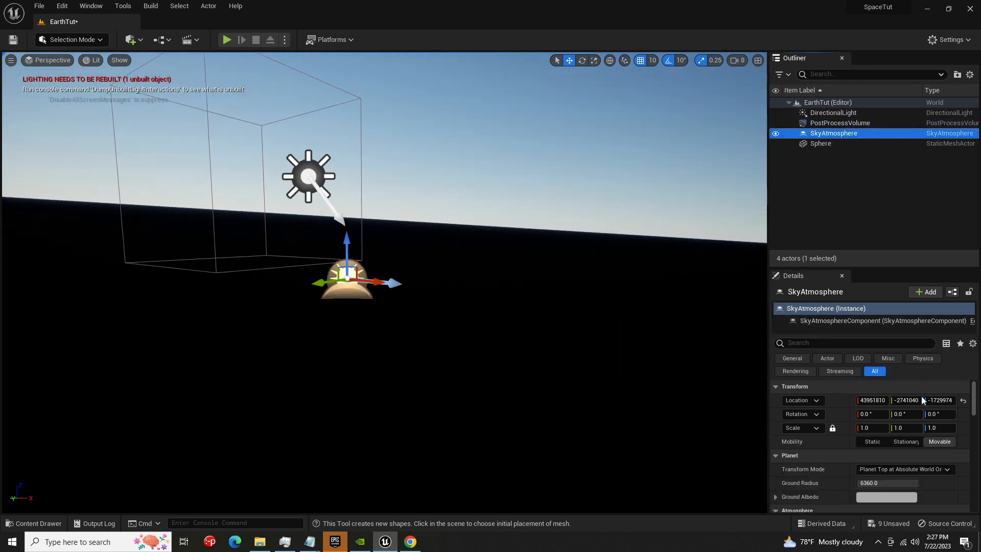
pyautogui.scroll(-2, 955, 476)
pyautogui.scroll(-1, 955, 476)
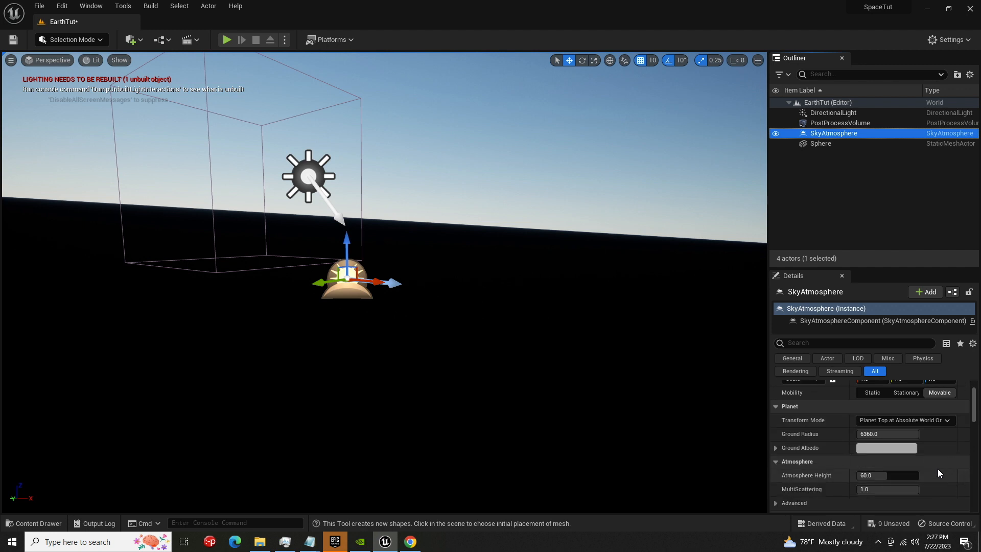
pyautogui.click(888, 434)
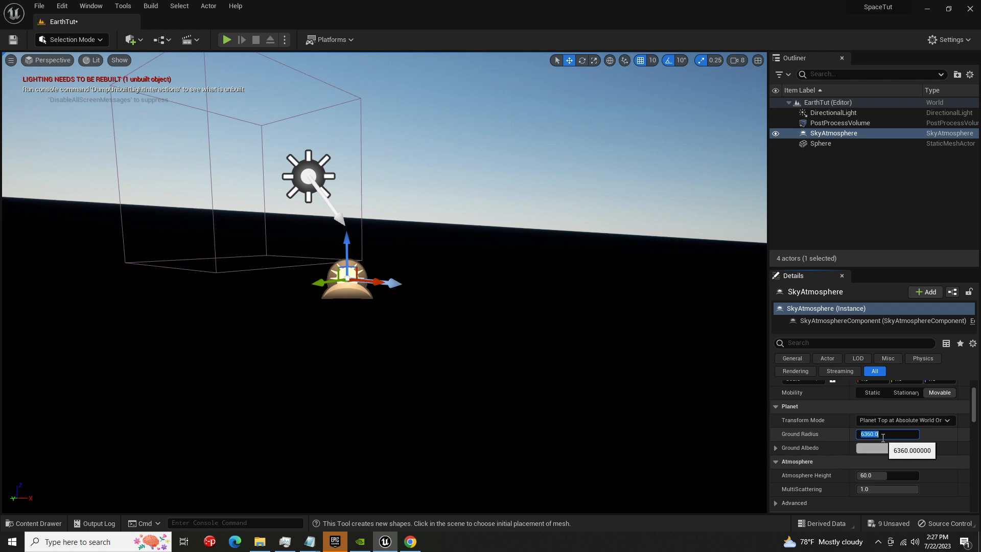
pyautogui.write('1000')
# - Focus on the sphere, set the Camera Speed Scalar to 1000000, and back the view away until the whole atmosphere is in frame
pyautogui.doubleClick(821, 143)
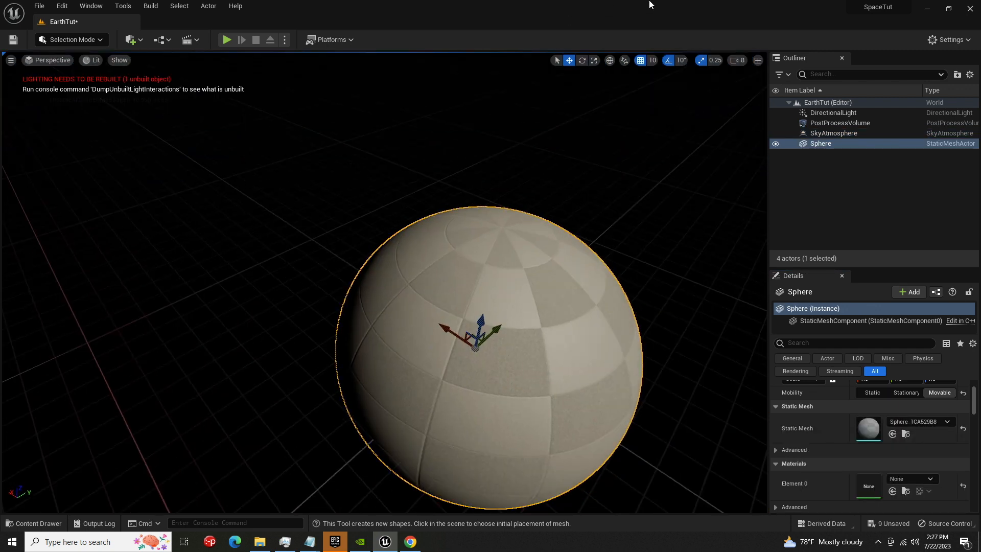
pyautogui.click(740, 62)
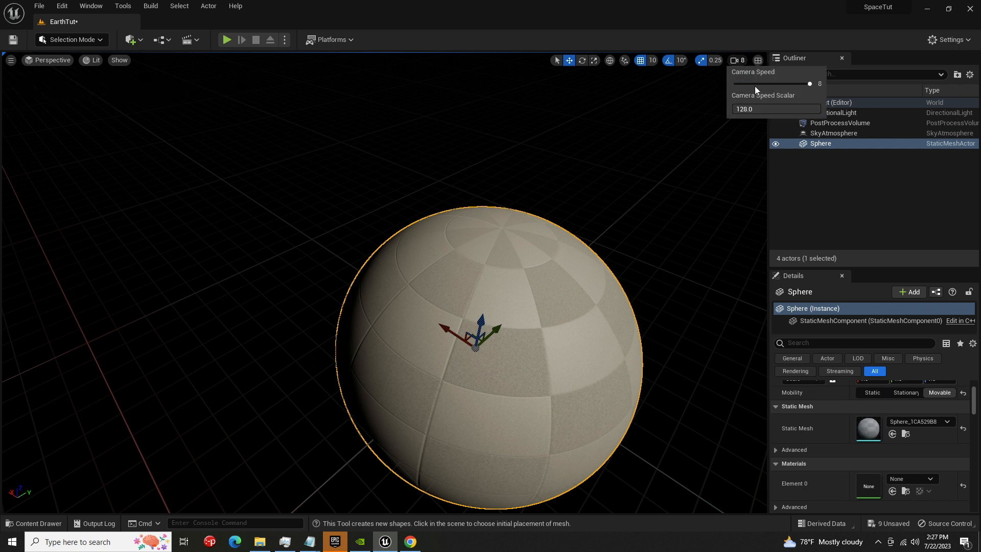
pyautogui.click(769, 109)
pyautogui.write('1000000')
pyautogui.press('Return')
pyautogui.click(801, 79)
pyautogui.moveTo(462, 202); pyautogui.dragTo(466, 234, button='right')
pyautogui.press('s')
pyautogui.moveTo(457, 174); pyautogui.dragTo(457, 175, button='right')
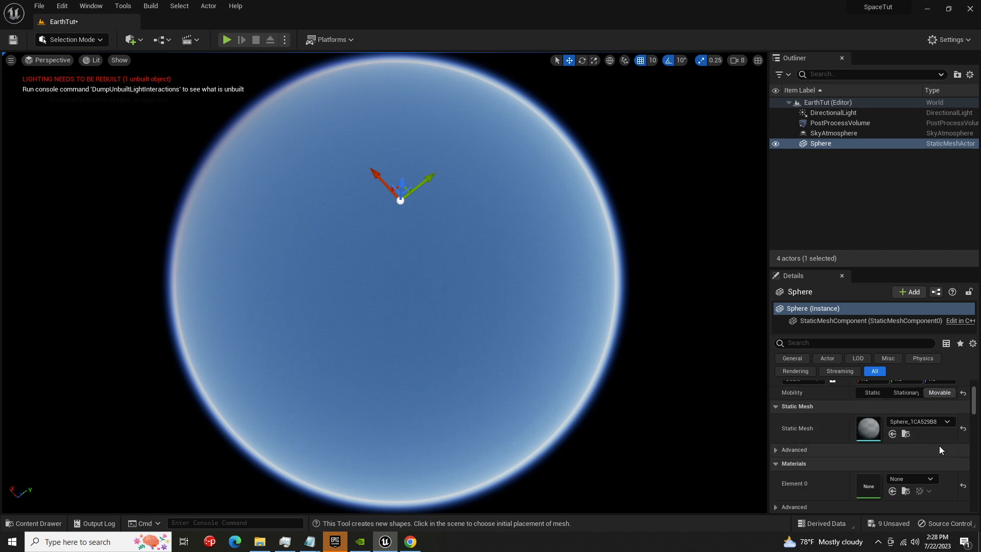
# - Lower the sphere's Z location to a negative value matching the atmosphere's ground radius, centring it inside the atmosphere
pyautogui.scroll(2, 939, 445)
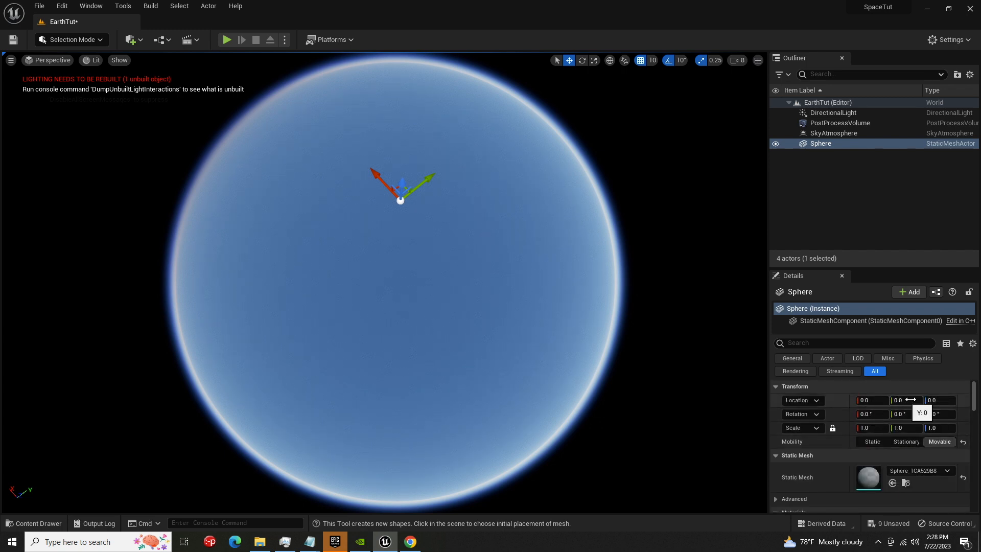
pyautogui.click(942, 402)
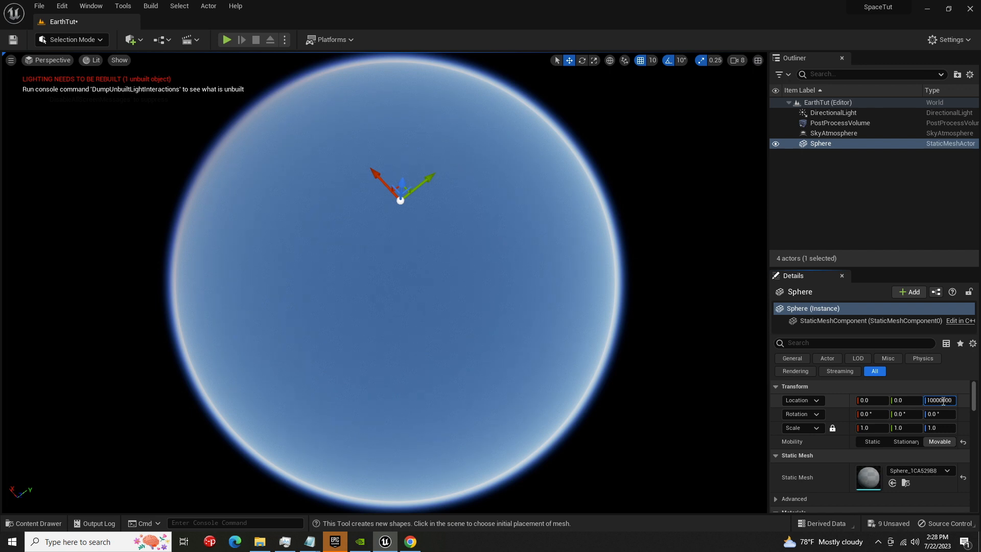
pyautogui.press('Return')
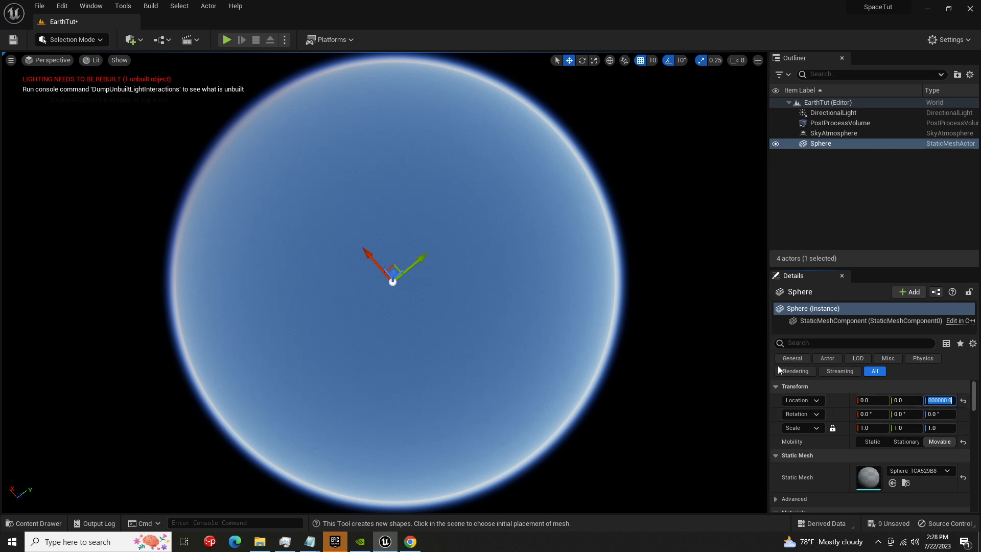
# - Scale the sphere uniformly to 2000000 on all axes to fill the atmosphere, and deselect it
pyautogui.click(880, 430)
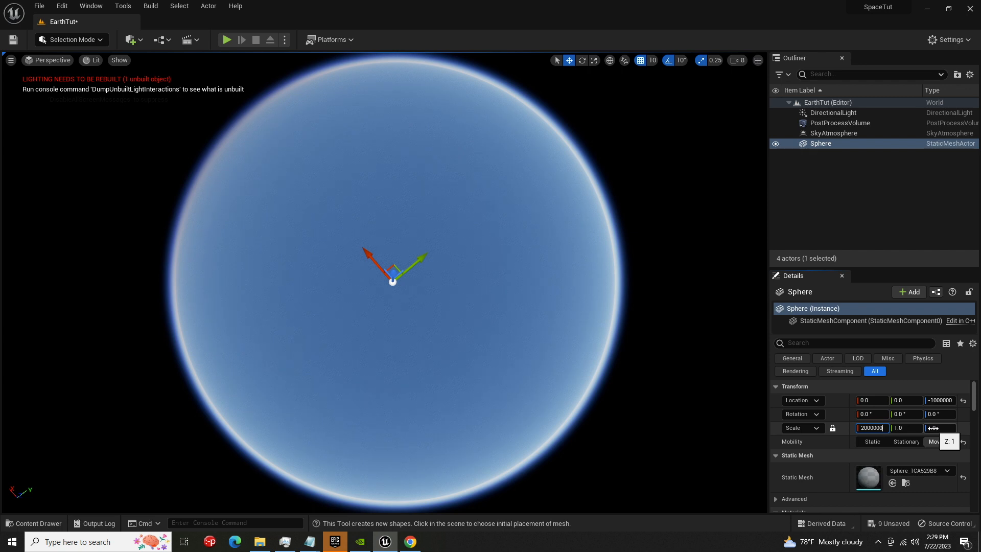
pyautogui.press('Return')
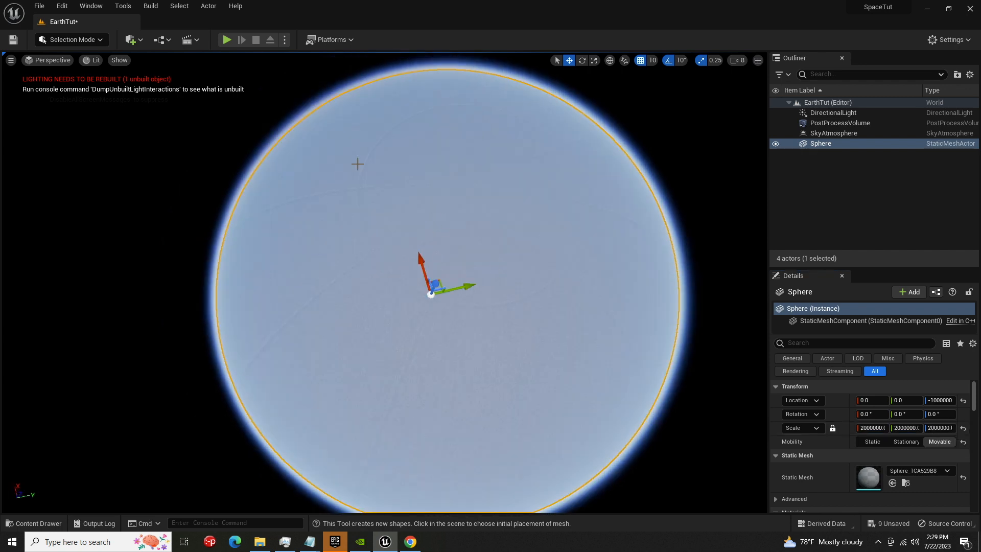
pyautogui.click(211, 263)
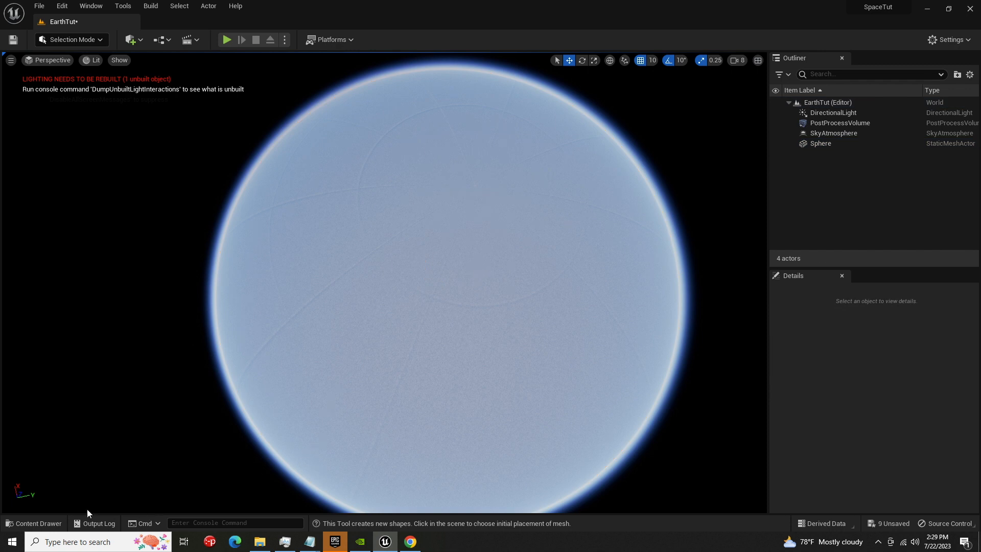
# - Show the Earth_Textures folder, examine the Earth maps on Chrome's Solar Textures page, and return to Unreal Editor
pyautogui.click(33, 523)
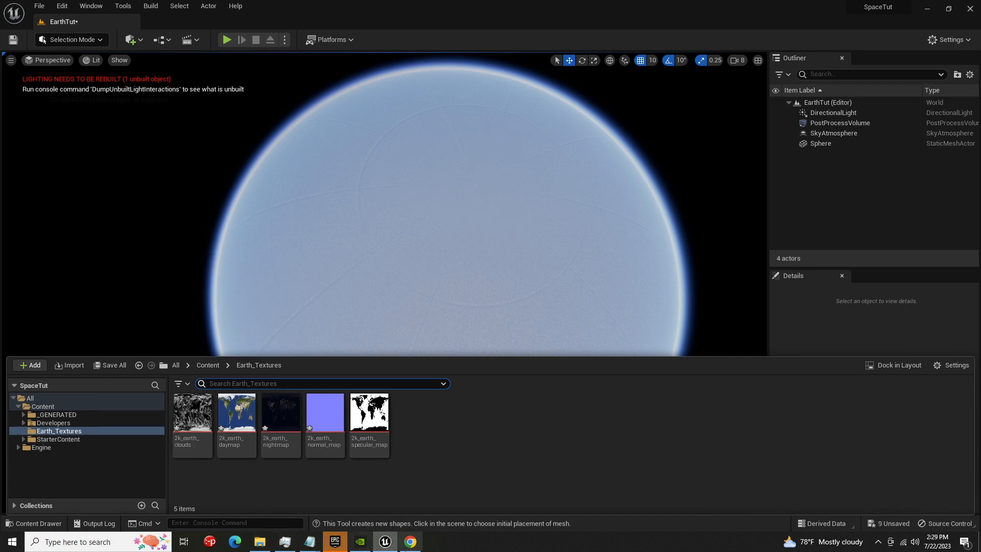
pyautogui.click(408, 543)
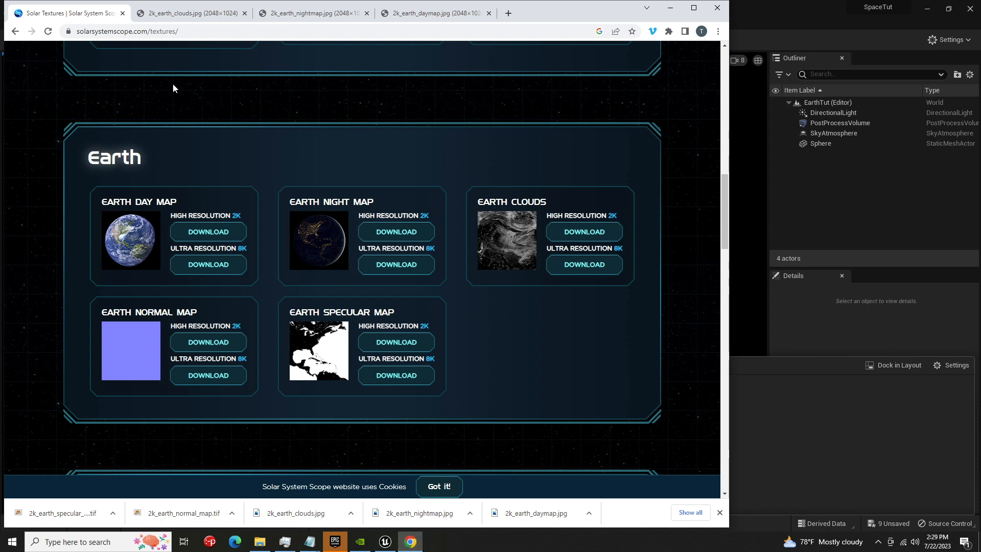
pyautogui.scroll(15, 210, 112)
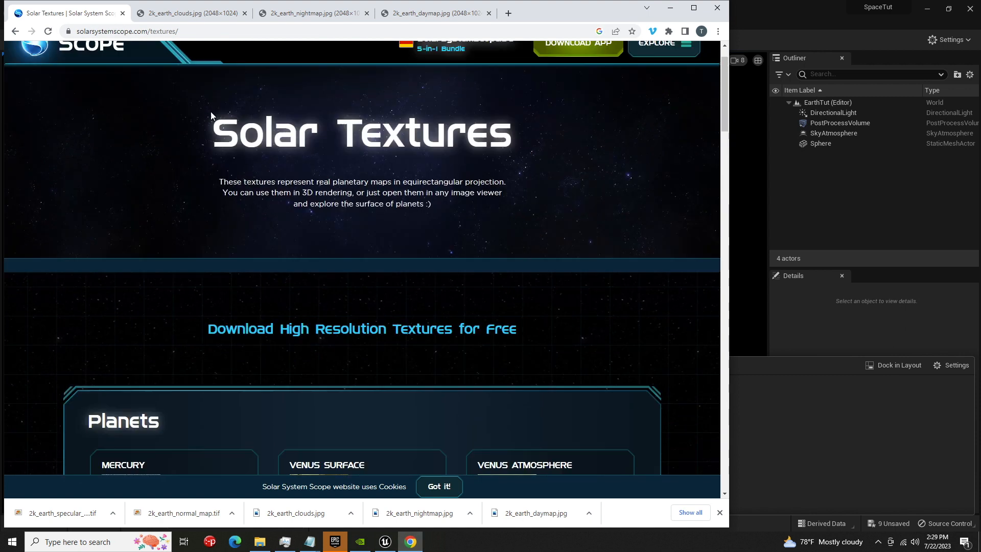
pyautogui.scroll(-6, 273, 200)
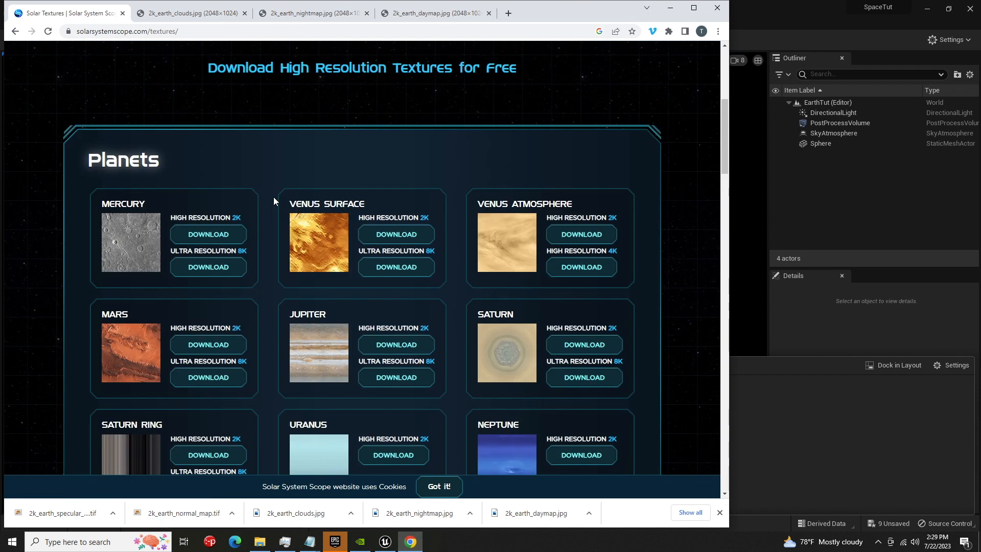
pyautogui.scroll(-1, 197, 224)
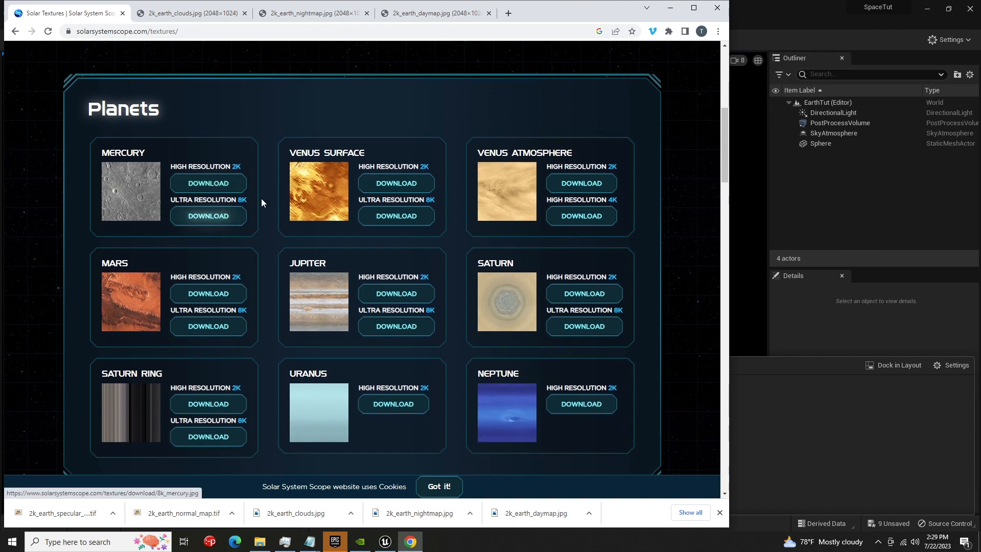
pyautogui.scroll(-5, 266, 185)
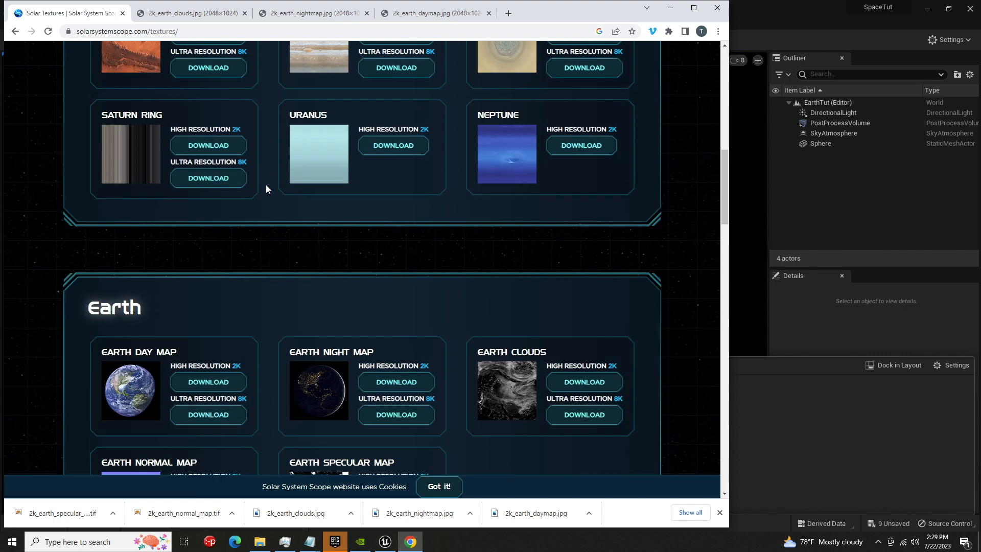
pyautogui.scroll(-4, 266, 188)
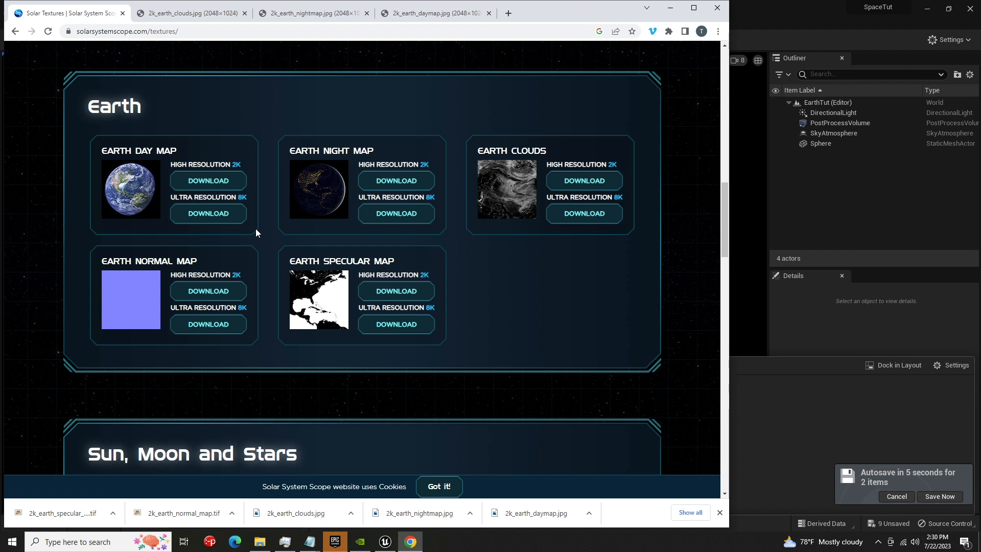
pyautogui.click(409, 542)
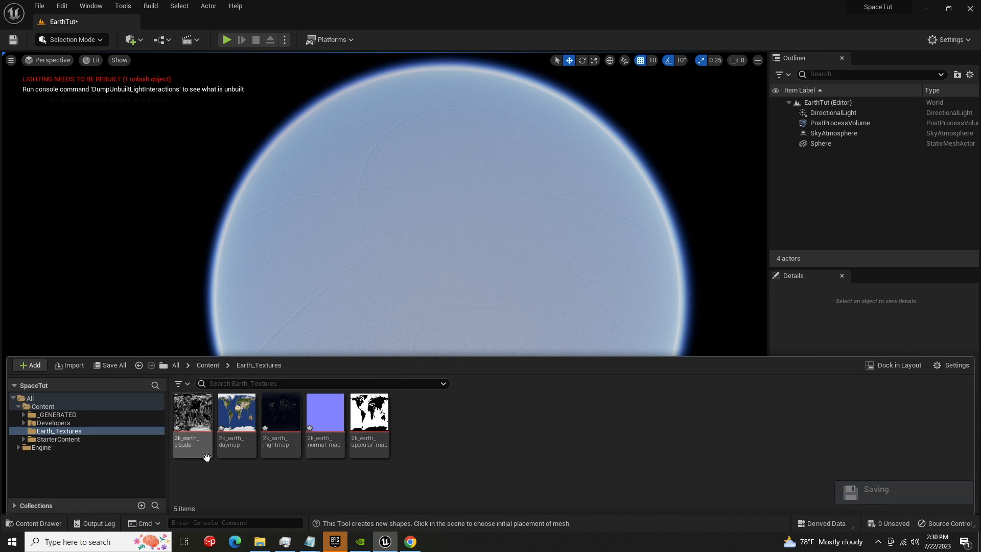
# - Create a material named m_Earth in the Earth_Textures folder and open it in the Material Editor
pyautogui.rightClick(461, 420)
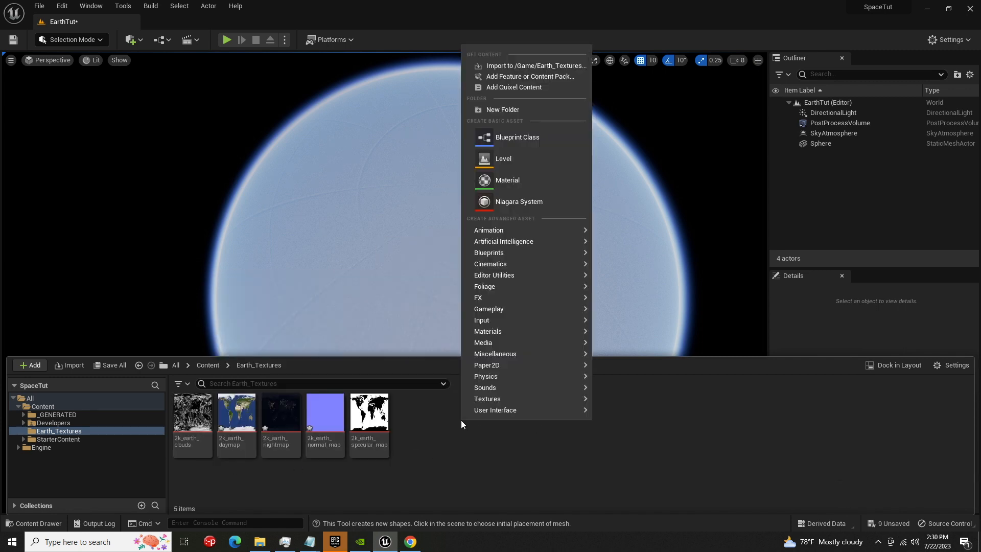
pyautogui.click(511, 179)
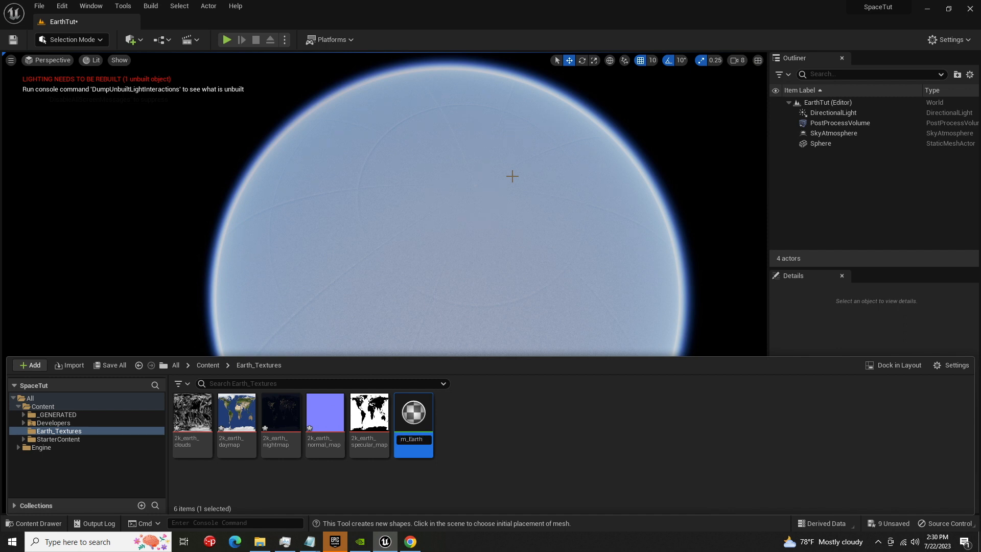
pyautogui.press('Return')
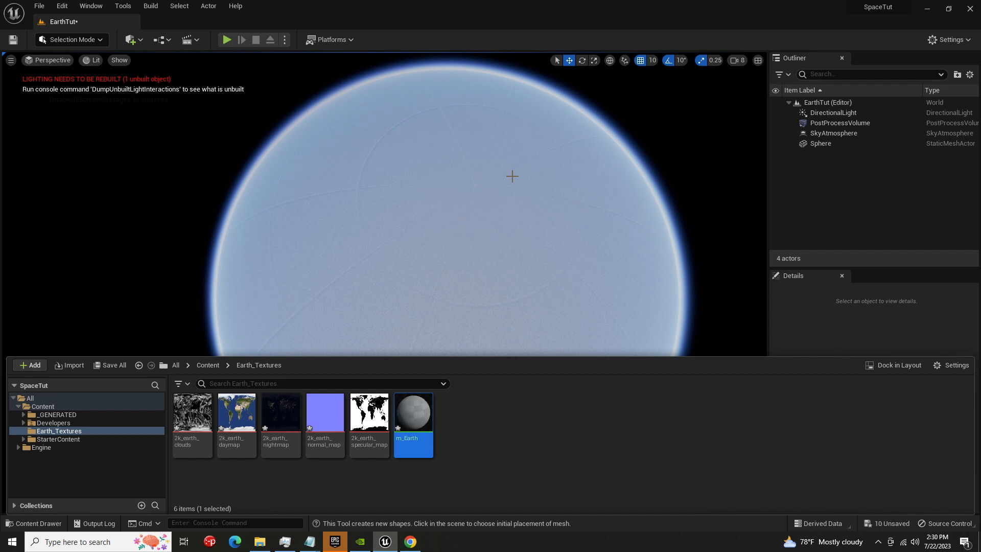
pyautogui.doubleClick(418, 414)
pyautogui.scroll(-2, 388, 289)
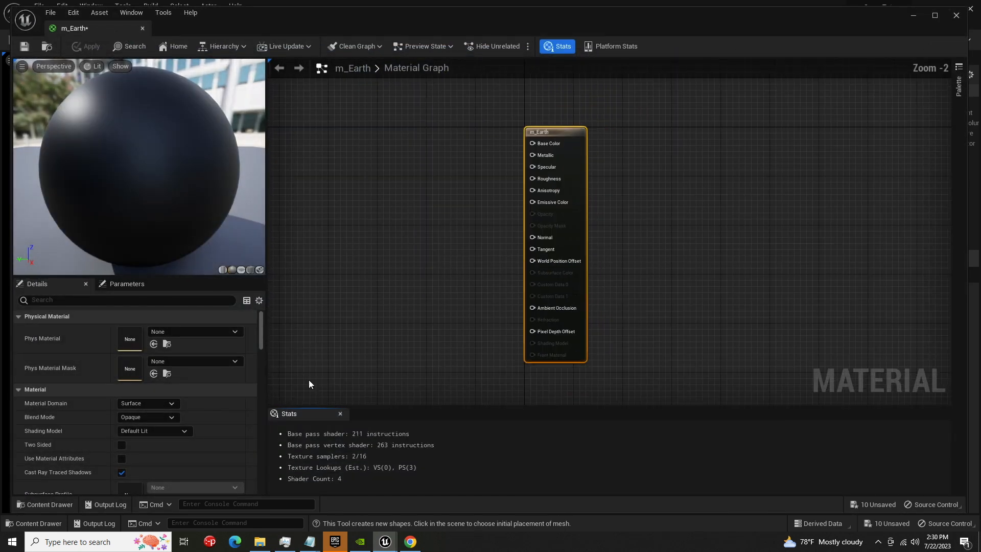
# - Add the daymap, nightmap, normal and specular textures to the m_Earth graph as Texture Samples and spread the nodes apart
pyautogui.click(38, 507)
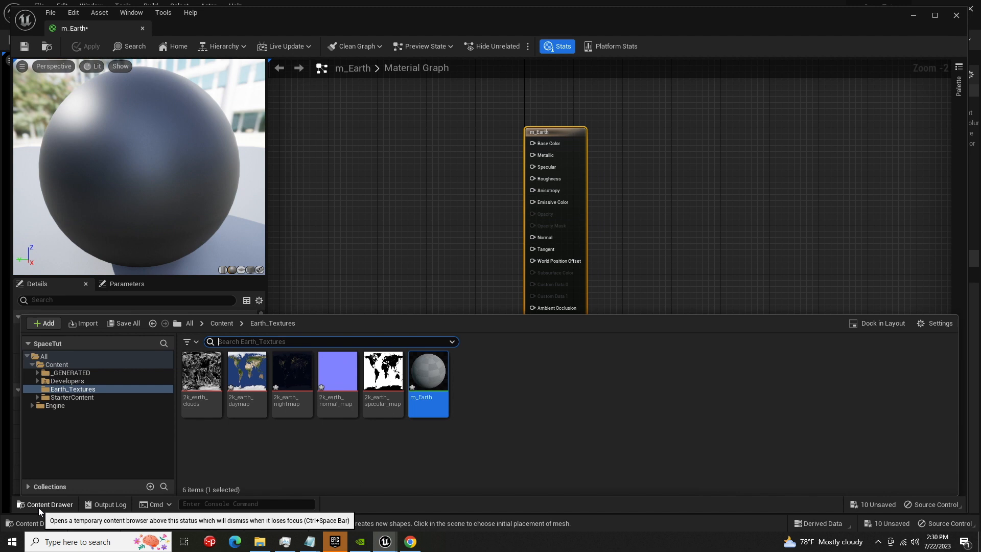
pyautogui.click(241, 400)
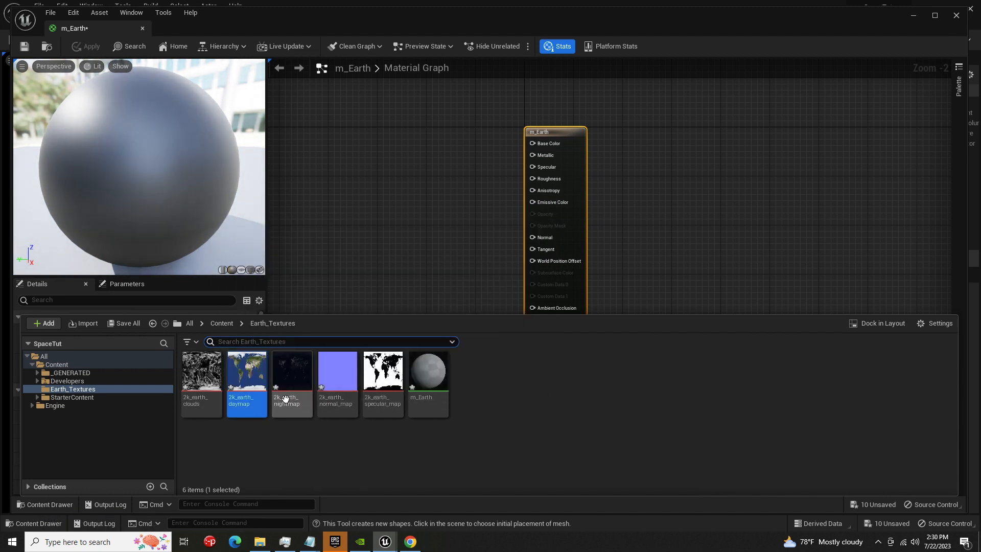
pyautogui.keyDown('shift'); pyautogui.click(388, 397); pyautogui.keyUp('shift')
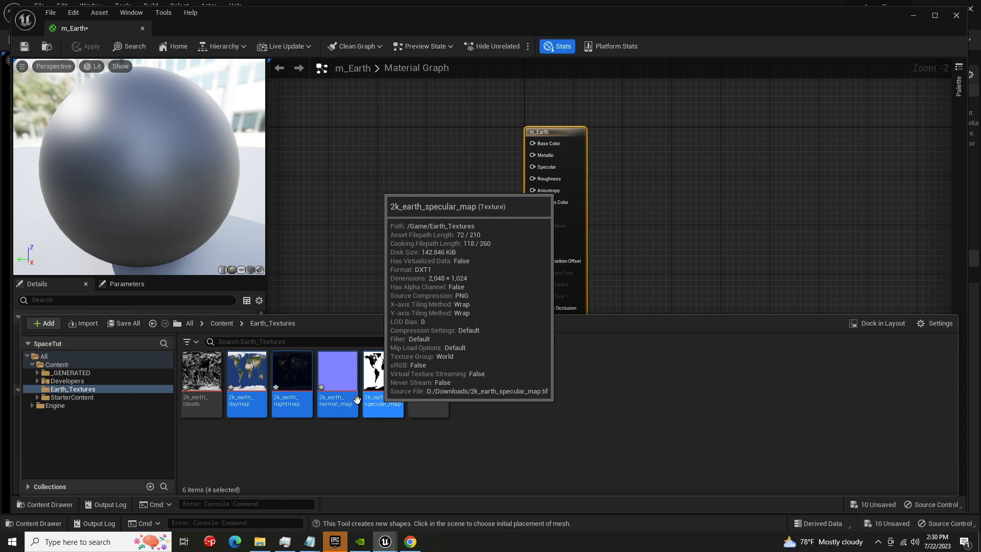
pyautogui.moveTo(388, 397); pyautogui.dragTo(349, 90)
pyautogui.doubleClick(435, 229)
pyautogui.moveTo(390, 205); pyautogui.dragTo(363, 213)
pyautogui.moveTo(496, 217); pyautogui.dragTo(441, 304)
pyautogui.moveTo(502, 259); pyautogui.dragTo(446, 223)
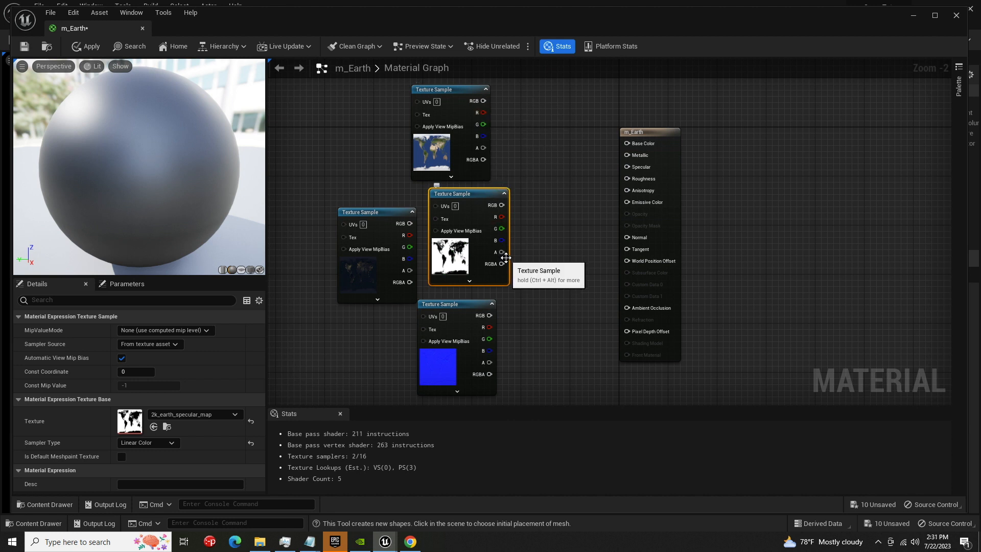
# - Connect the daymap sample's RGB output to Base Color and reposition the nightmap and specular map nodes
pyautogui.moveTo(484, 100); pyautogui.dragTo(635, 143)
pyautogui.moveTo(139, 169); pyautogui.dragTo(208, 188)
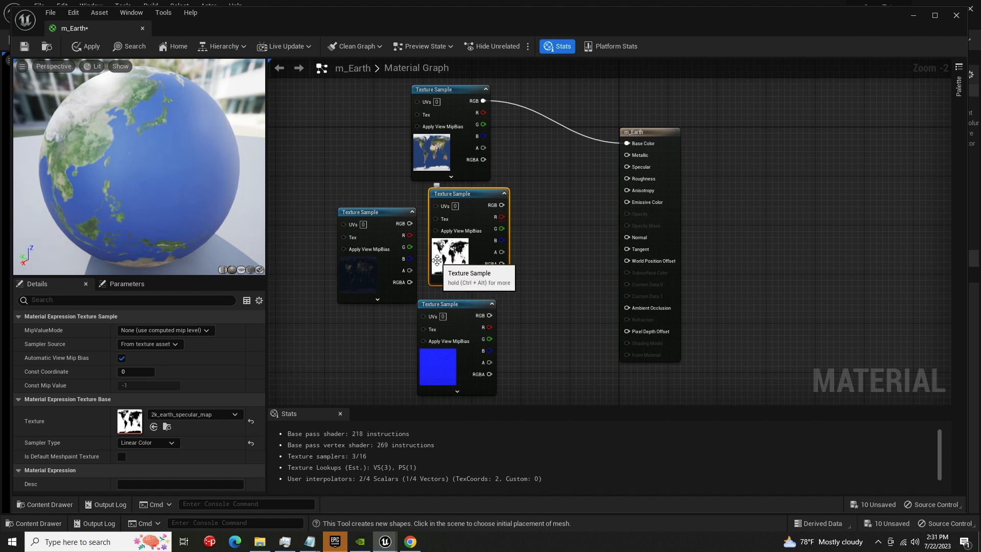
pyautogui.click(373, 213)
pyautogui.moveTo(373, 213); pyautogui.dragTo(330, 255)
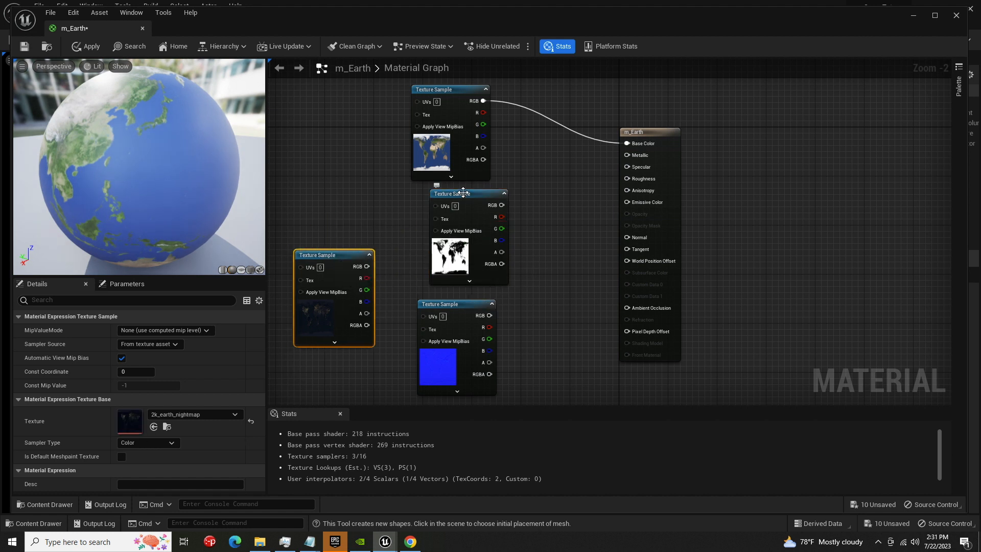
pyautogui.moveTo(447, 197); pyautogui.dragTo(423, 190)
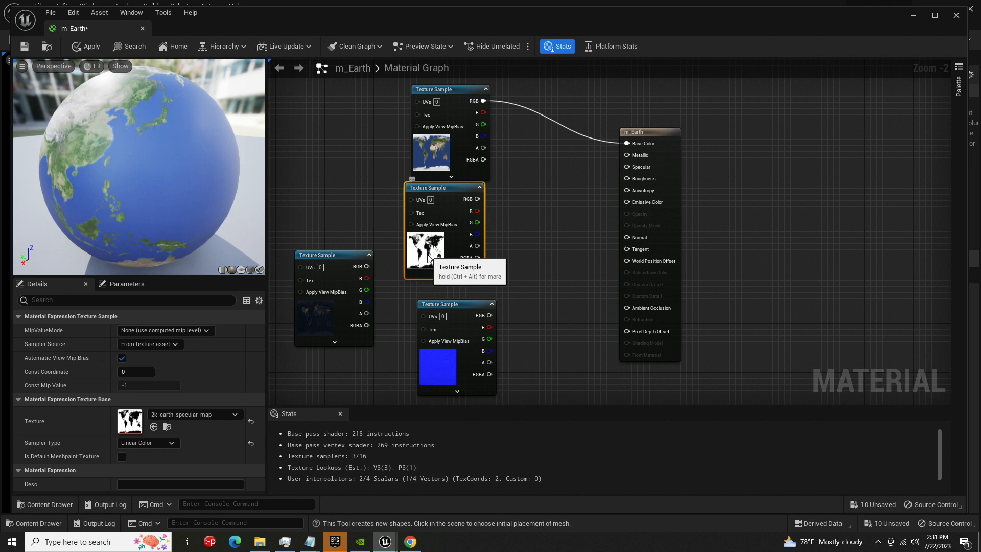
# - Open the 2k_earth_specular_map texture to examine its land and ocean areas
pyautogui.hotkey('ctrl', 'space')
pyautogui.doubleClick(383, 378)
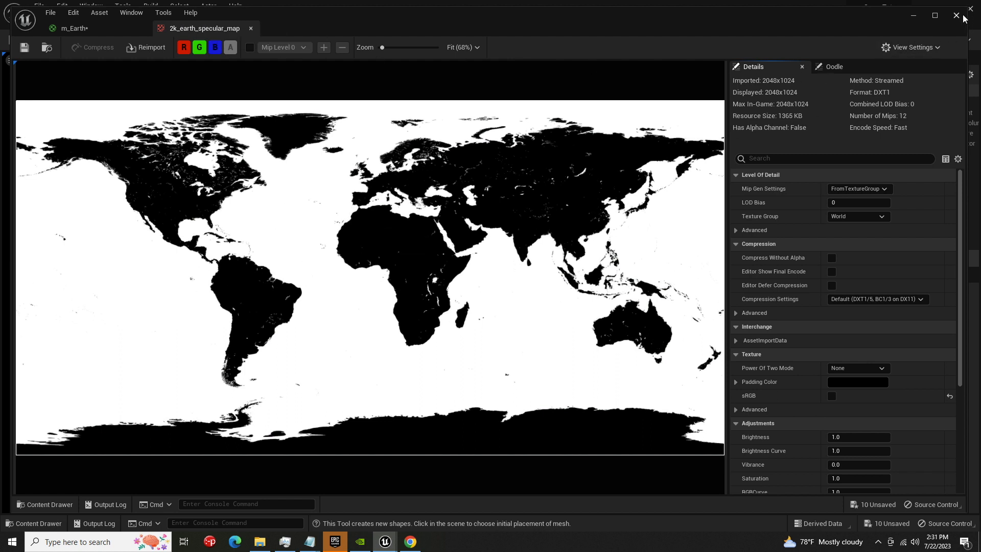
# - Close the specular map texture and add a LinearInterpolate node with the specular sample's R output feeding only its Alpha input
pyautogui.click(251, 28)
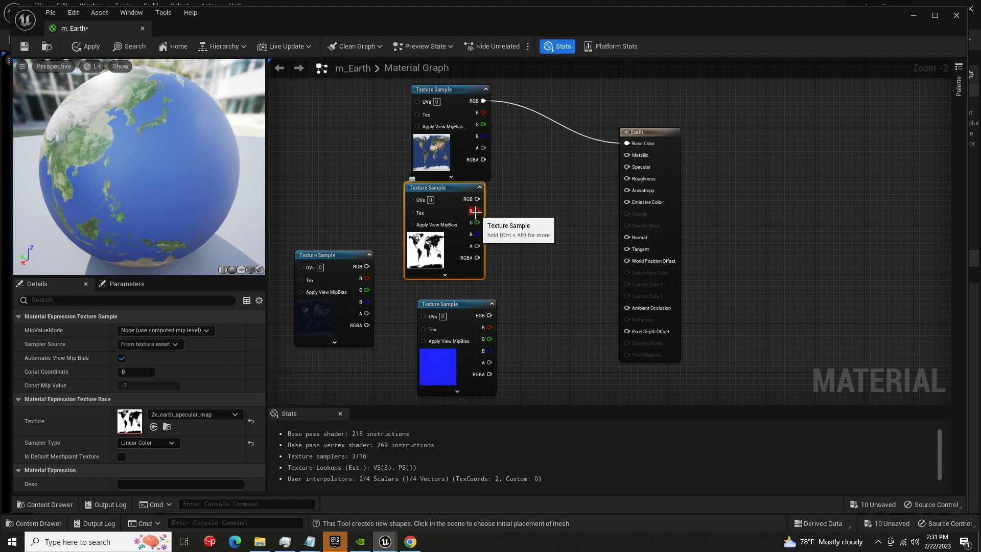
pyautogui.moveTo(474, 211); pyautogui.dragTo(492, 190)
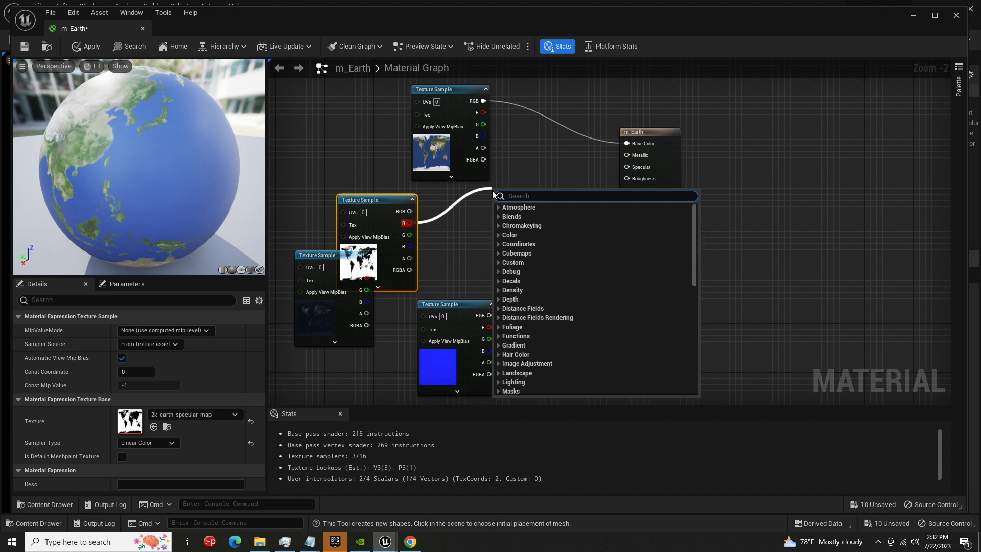
pyautogui.write('l')
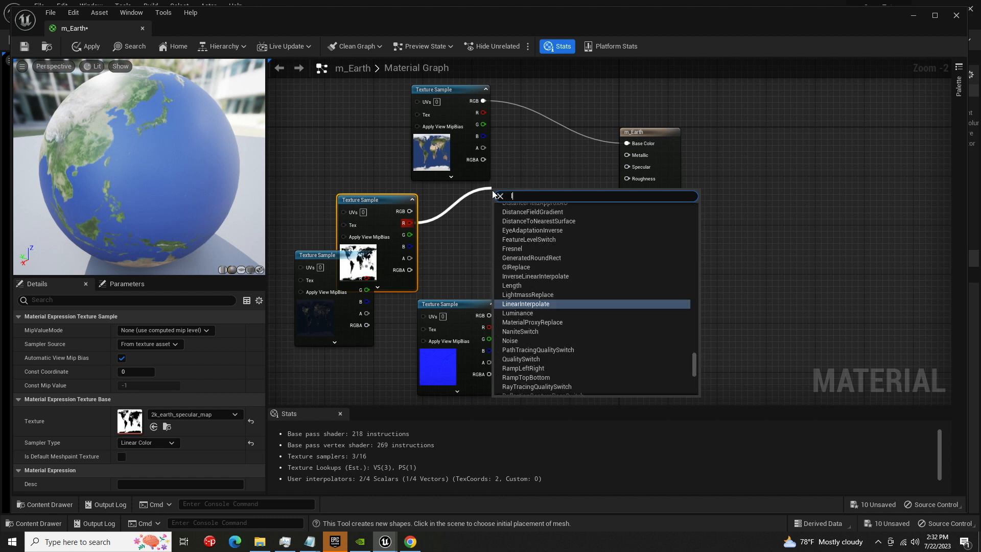
pyautogui.write('erp')
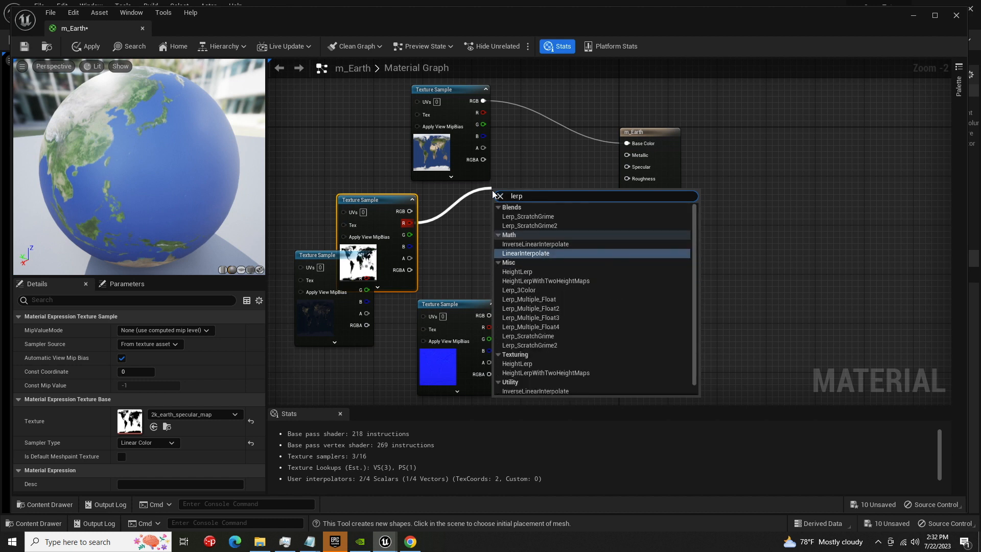
pyautogui.press('Return')
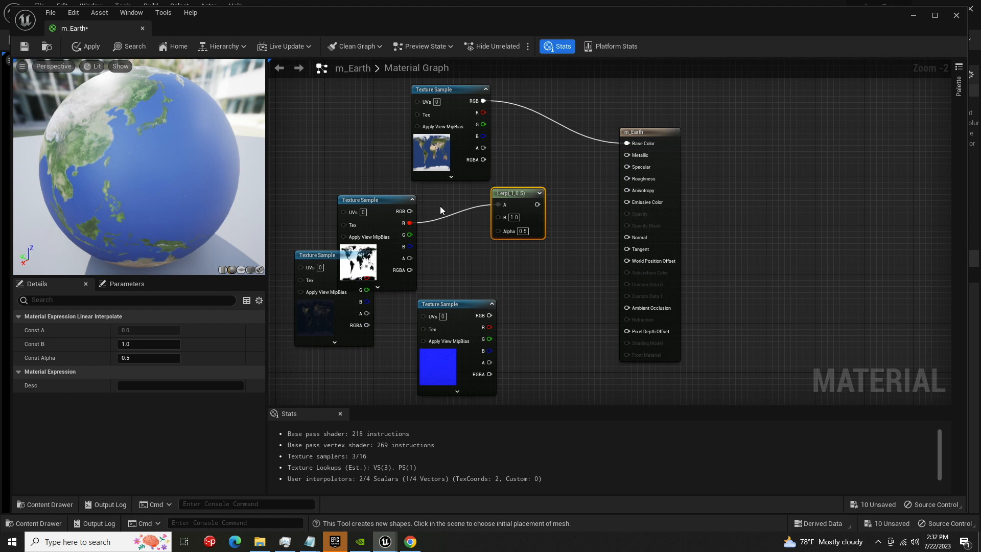
pyautogui.moveTo(410, 223); pyautogui.dragTo(498, 231)
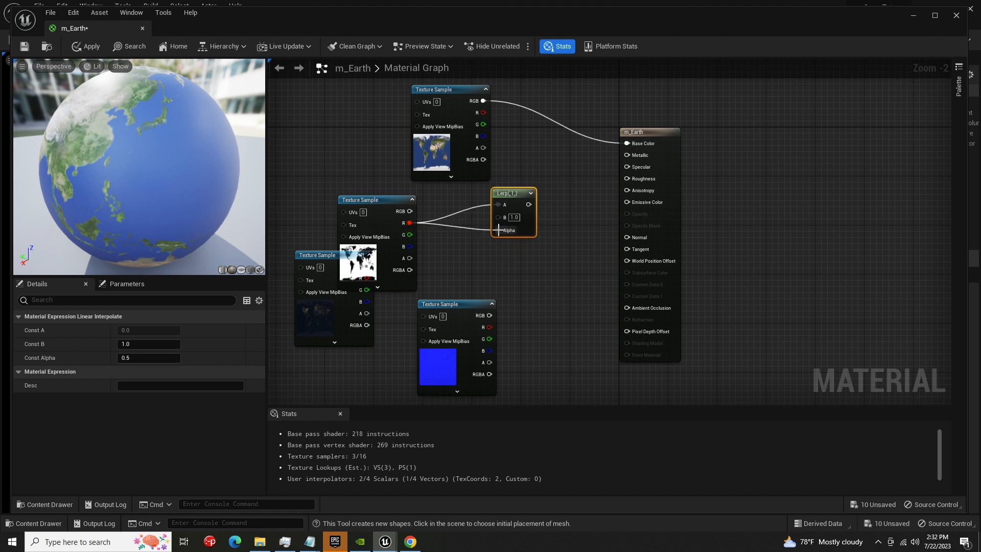
pyautogui.rightClick(496, 204)
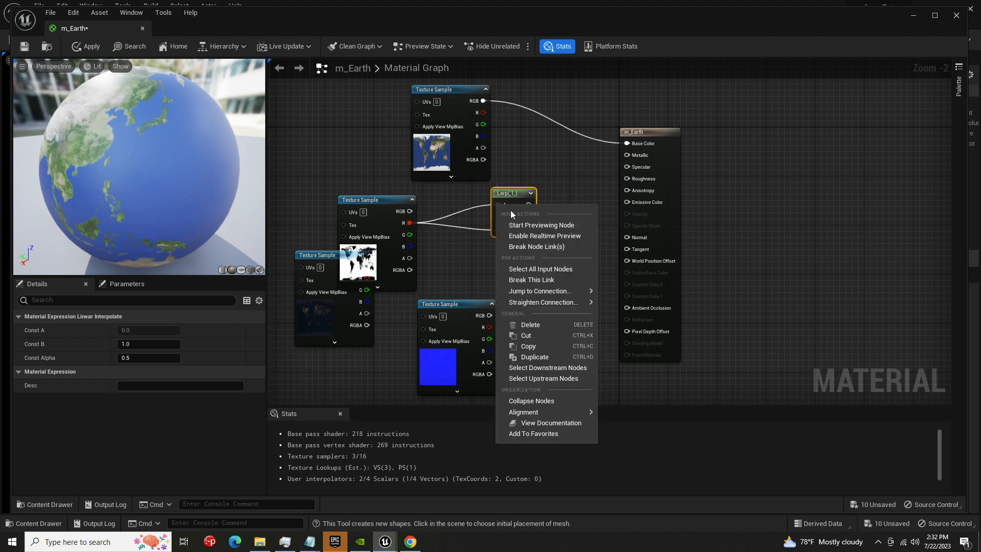
pyautogui.click(546, 280)
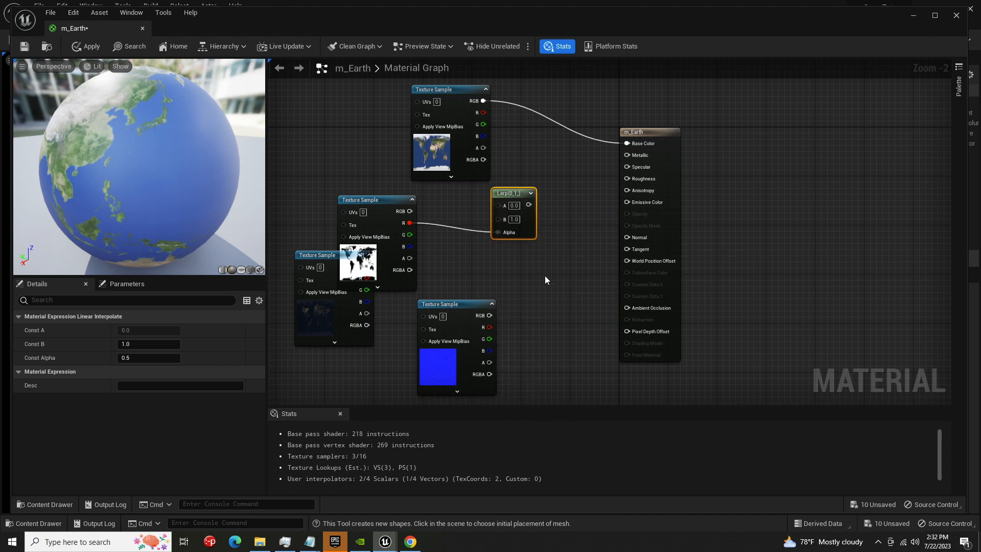
# - Set the Lerp node's A to 1 and B to 0.5, and connect its output to Roughness
pyautogui.click(514, 206)
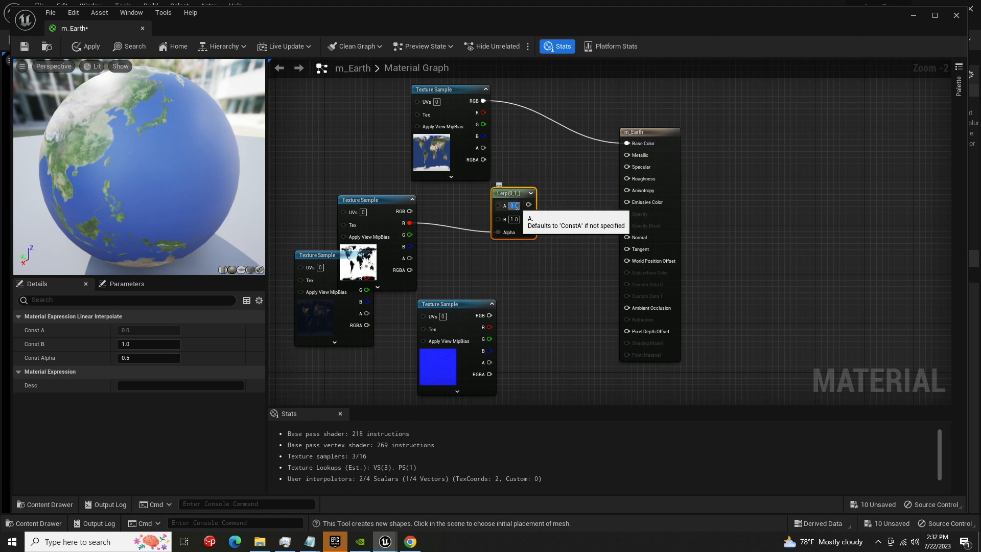
pyautogui.write('1')
pyautogui.press('Return')
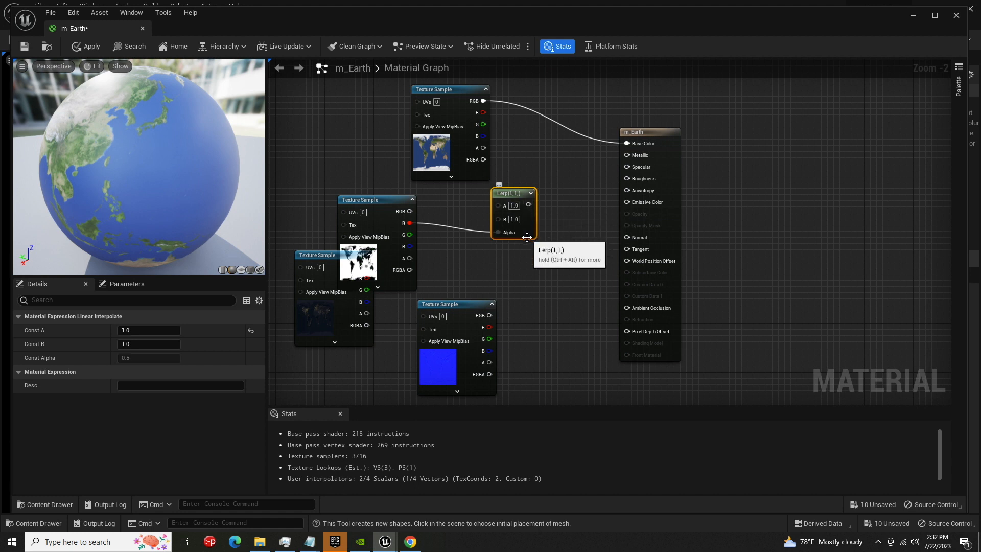
pyautogui.click(514, 219)
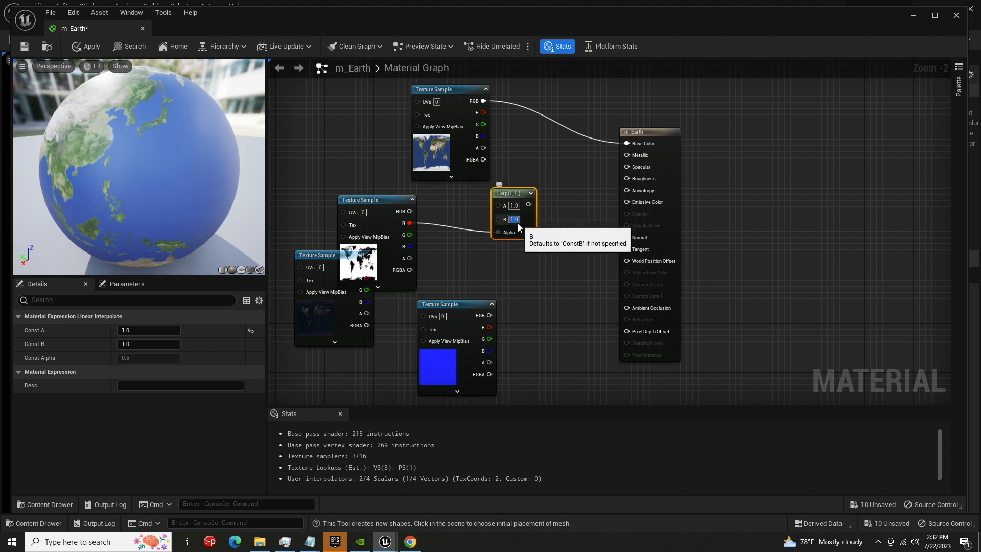
pyautogui.write('.5')
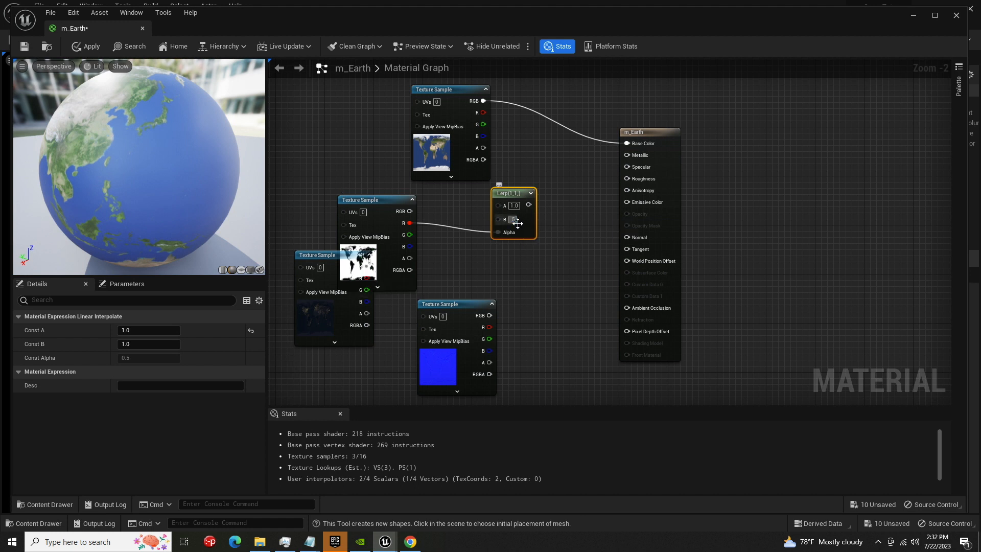
pyautogui.press('Return')
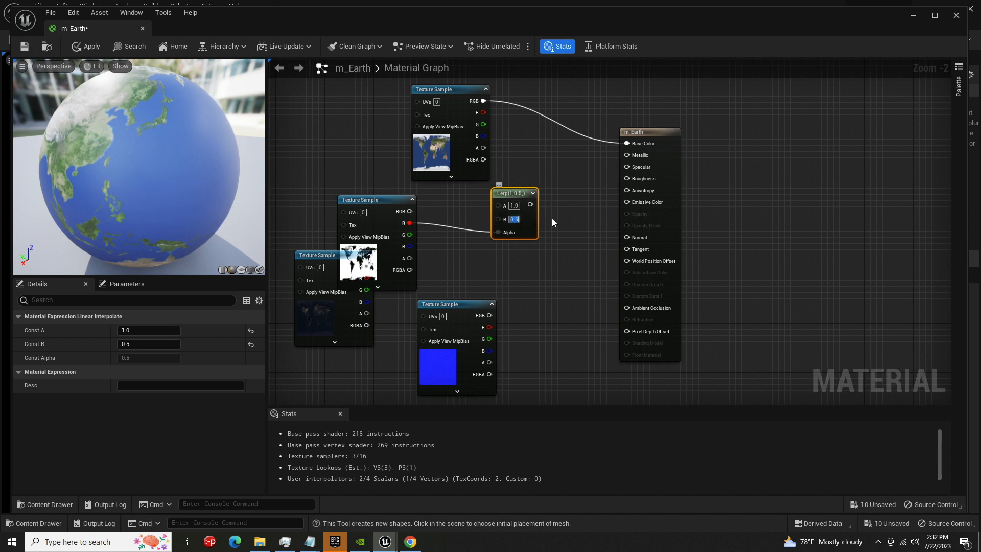
pyautogui.moveTo(530, 205); pyautogui.dragTo(628, 179)
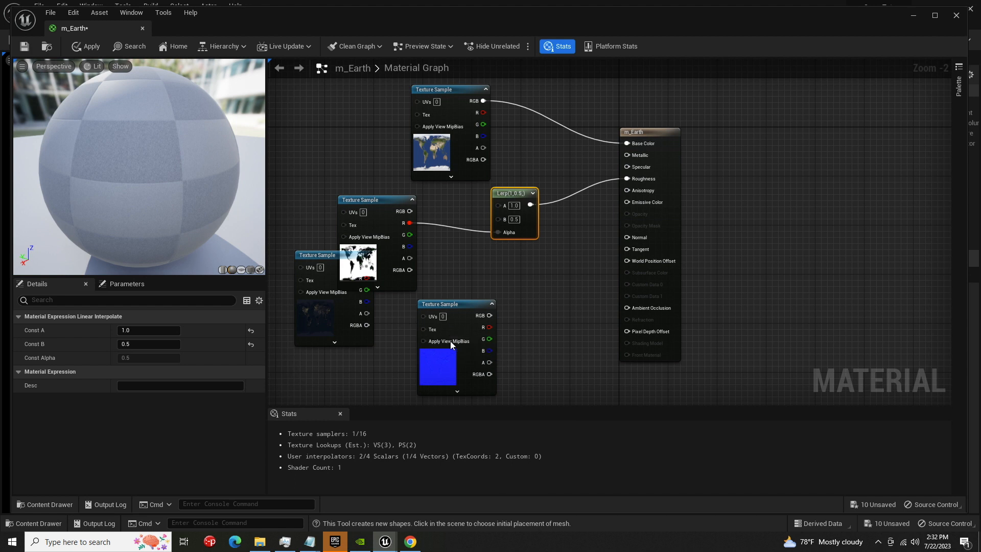
# - Connect the normal map sample's RGB output to Normal and rearrange the nightmap and specular nodes so they do not overlap
pyautogui.moveTo(169, 250); pyautogui.dragTo(250, 250)
pyautogui.moveTo(169, 204); pyautogui.dragTo(212, 172)
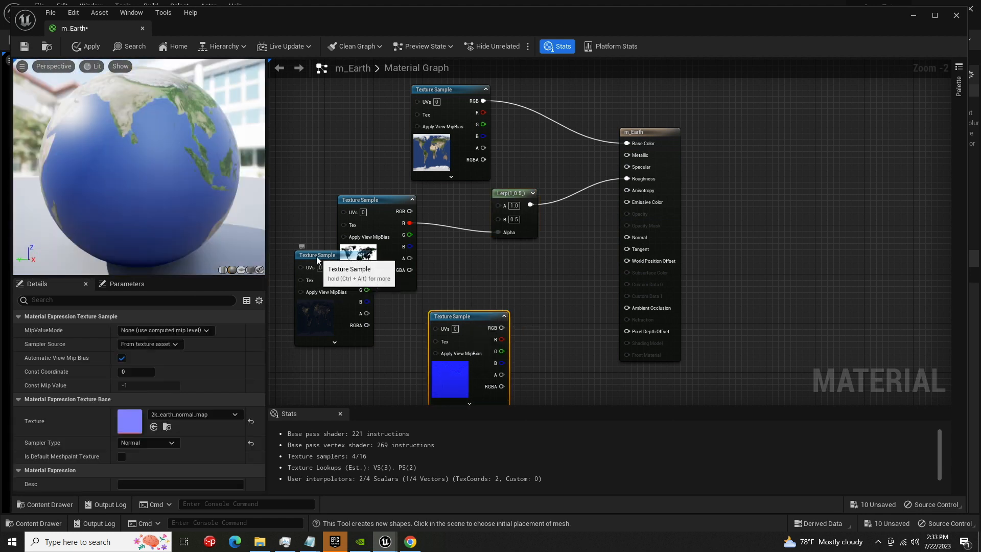
pyautogui.moveTo(316, 255); pyautogui.dragTo(317, 285)
pyautogui.moveTo(501, 327); pyautogui.dragTo(634, 237)
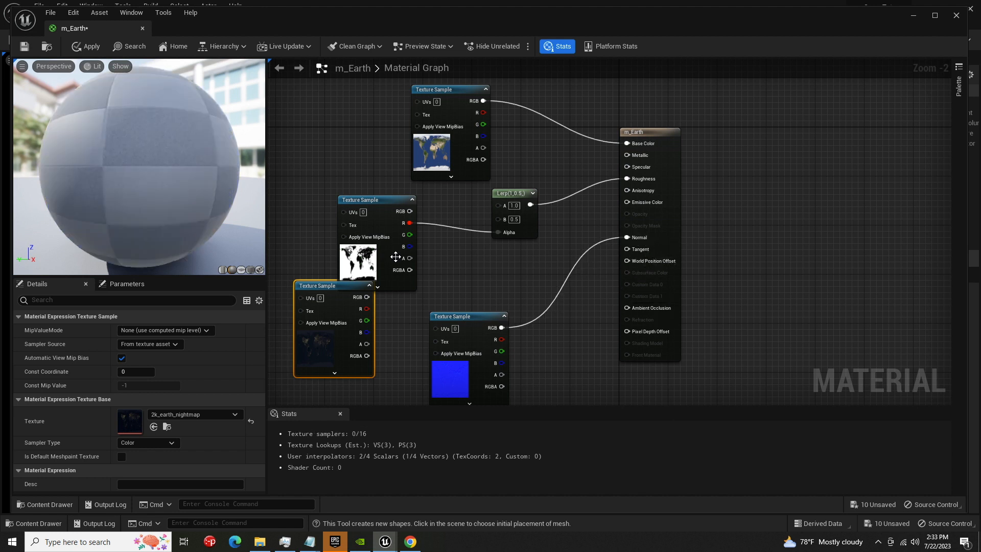
pyautogui.moveTo(327, 285); pyautogui.dragTo(372, 292)
pyautogui.moveTo(364, 208); pyautogui.dragTo(322, 171)
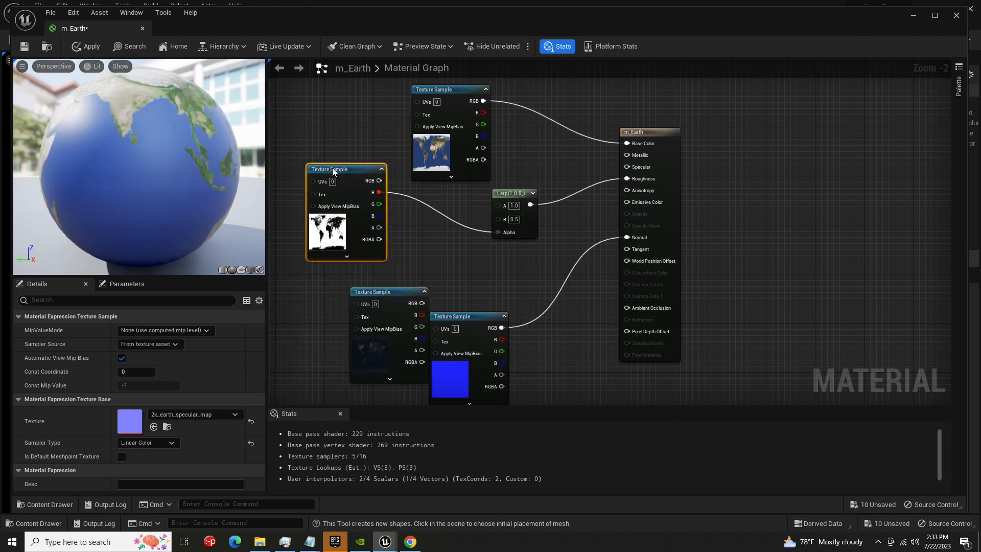
pyautogui.click(380, 293)
pyautogui.moveTo(380, 292); pyautogui.dragTo(356, 275)
pyautogui.moveTo(204, 138); pyautogui.dragTo(215, 169)
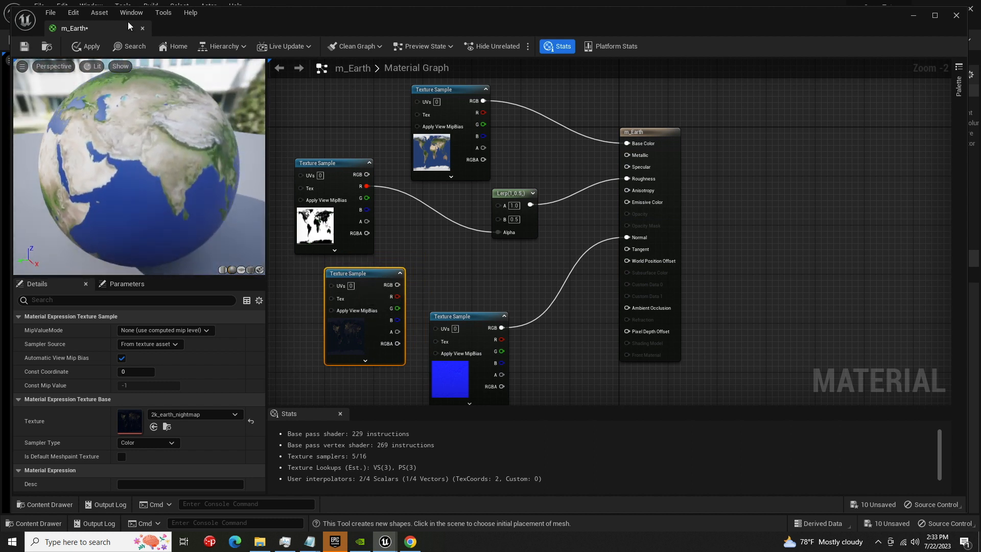
# - Apply and save the m_Earth material and close the Material Editor
pyautogui.click(88, 46)
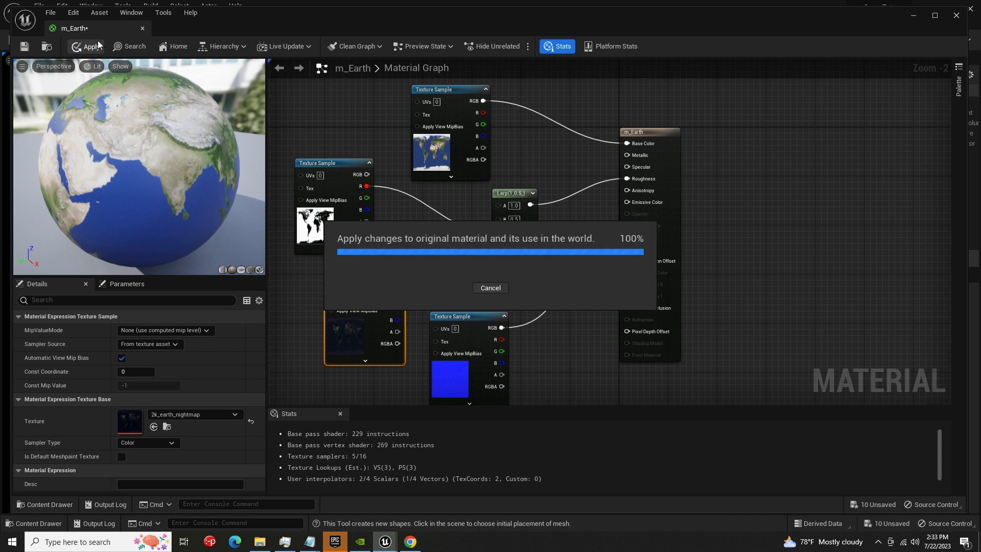
pyautogui.click(24, 46)
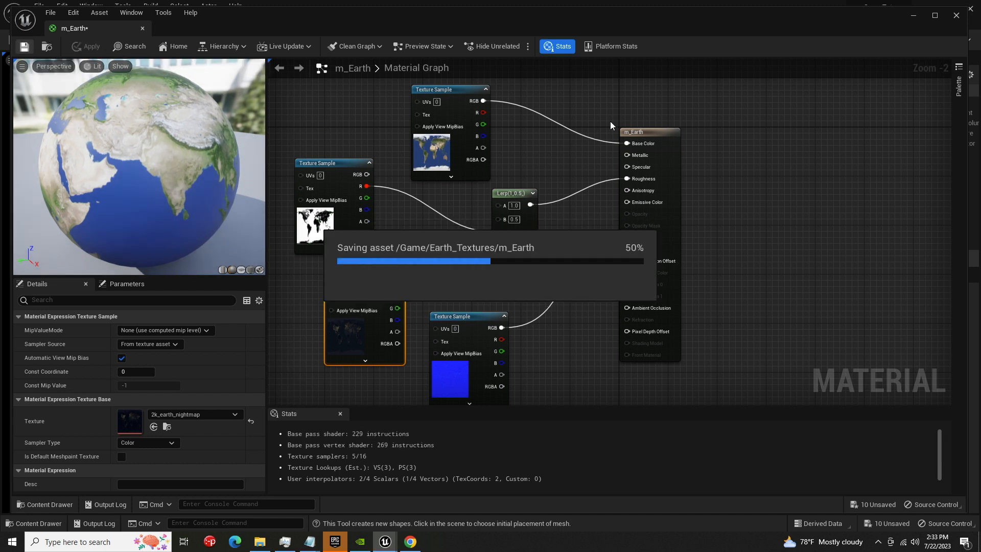
pyautogui.click(956, 15)
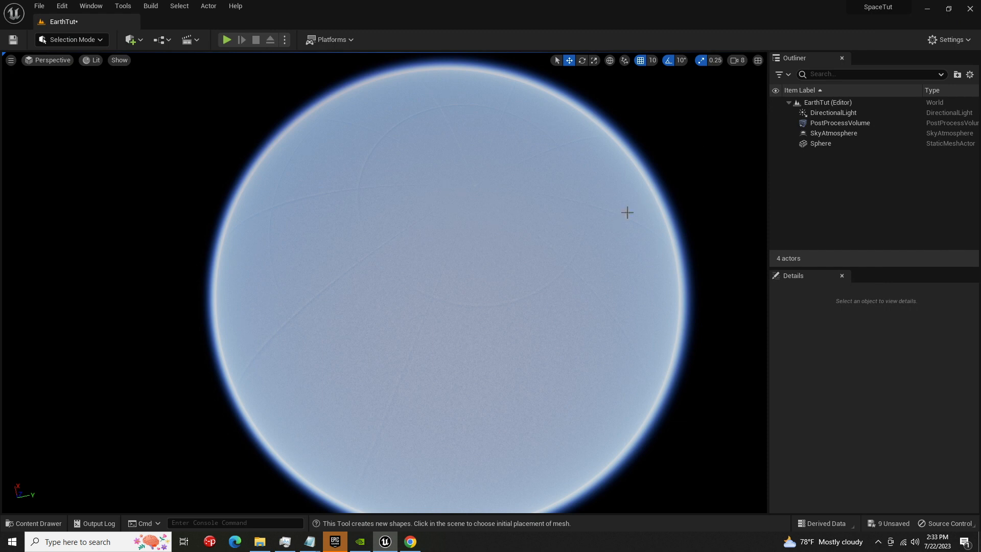
# - Assign the m_Earth material to Element 0 of the Sphere actor
pyautogui.click(33, 524)
pyautogui.click(830, 145)
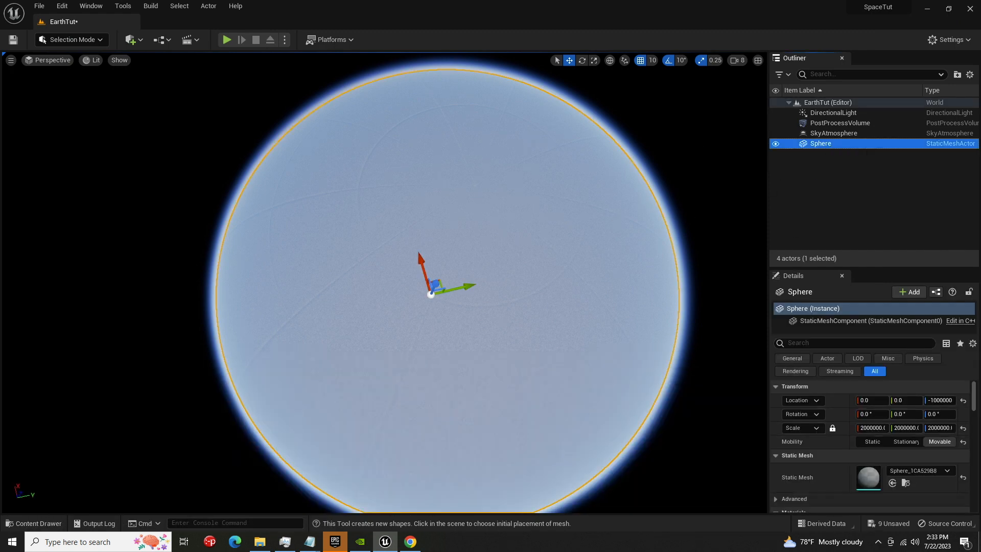
pyautogui.scroll(-2, 826, 406)
pyautogui.moveTo(849, 268); pyautogui.dragTo(849, 173)
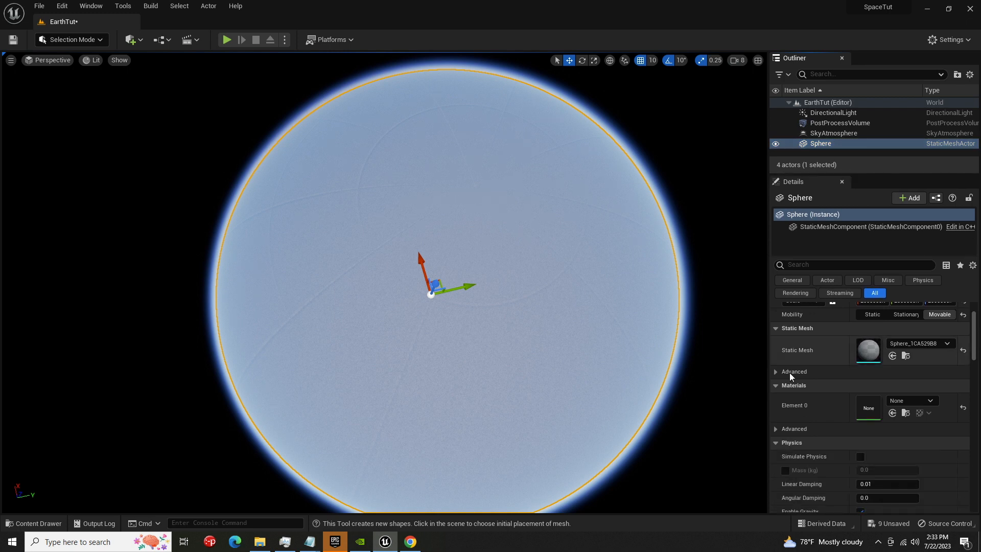
pyautogui.click(50, 524)
pyautogui.click(407, 438)
pyautogui.moveTo(407, 438); pyautogui.dragTo(460, 309)
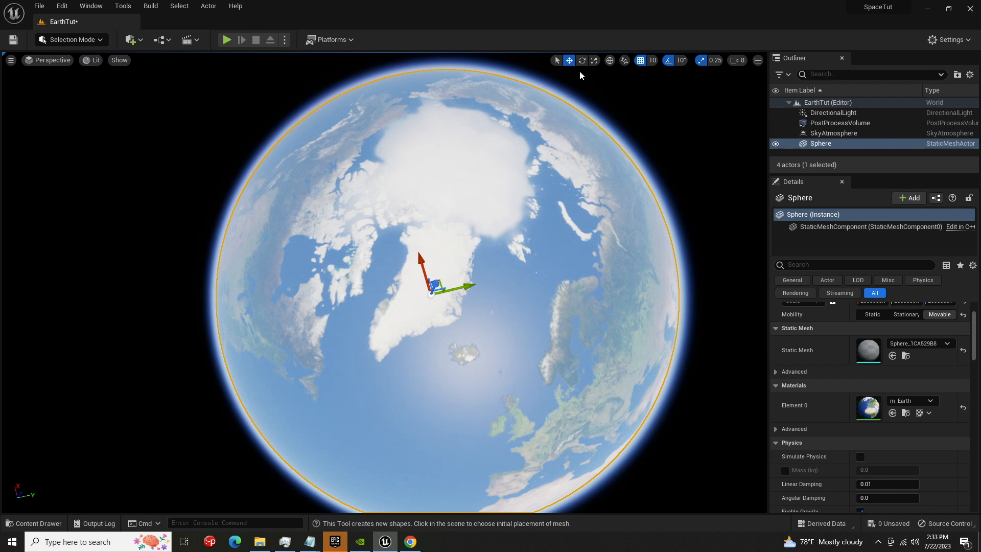
# - Rotate the Sphere so Europe faces the camera, and swing the directional light to put the globe's eastern side in darkness
pyautogui.press('e')
pyautogui.moveTo(438, 300); pyautogui.dragTo(410, 229)
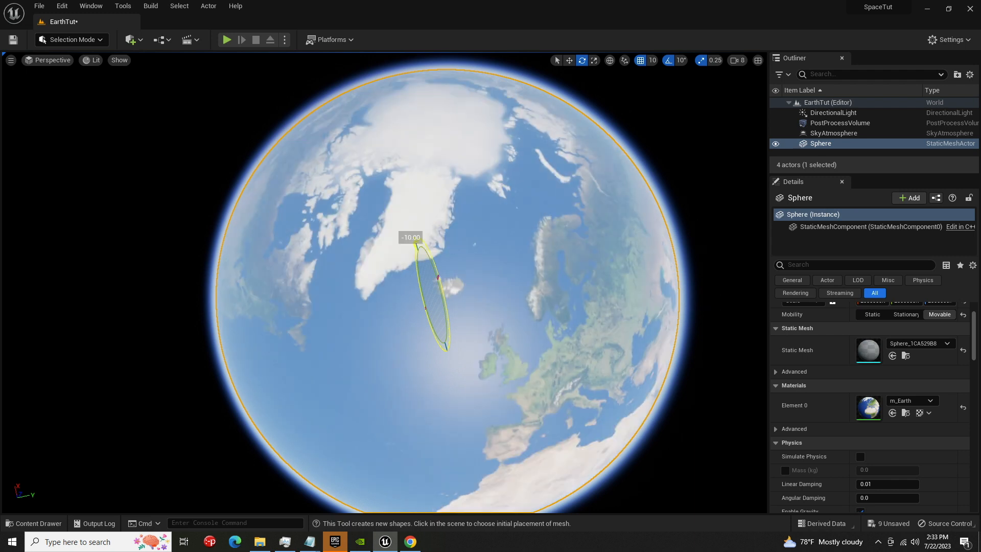
pyautogui.moveTo(423, 284); pyautogui.dragTo(344, 273)
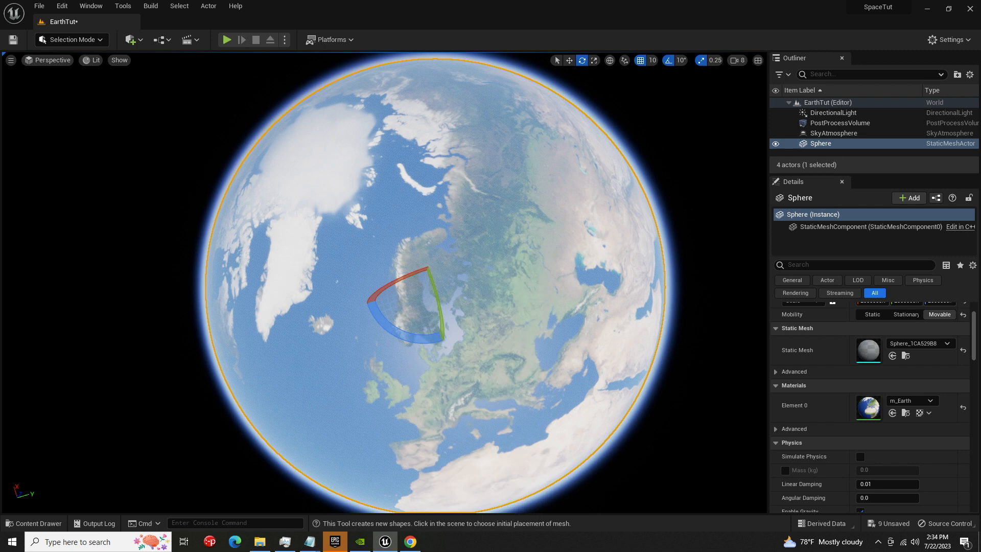
pyautogui.click(725, 273)
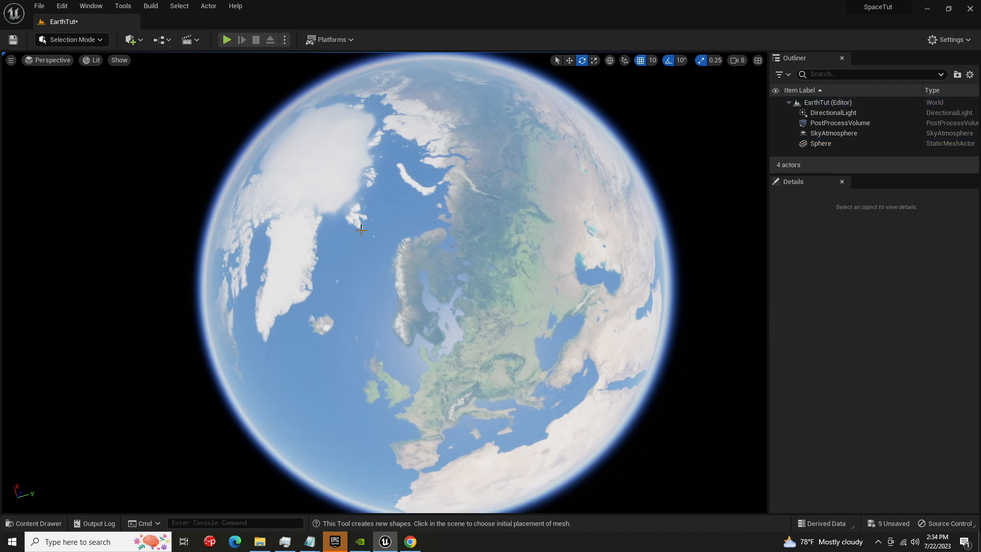
pyautogui.hotkey('ctrl', 'l')
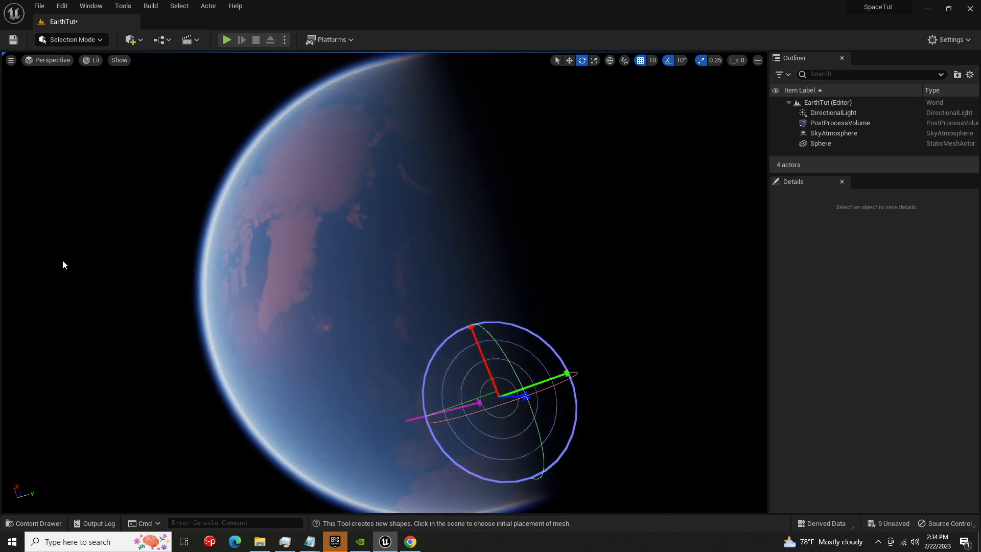
# - Reopen m_Earth and route the nightmap sample's RGB output through a new Power node into Emissive Color
pyautogui.click(20, 524)
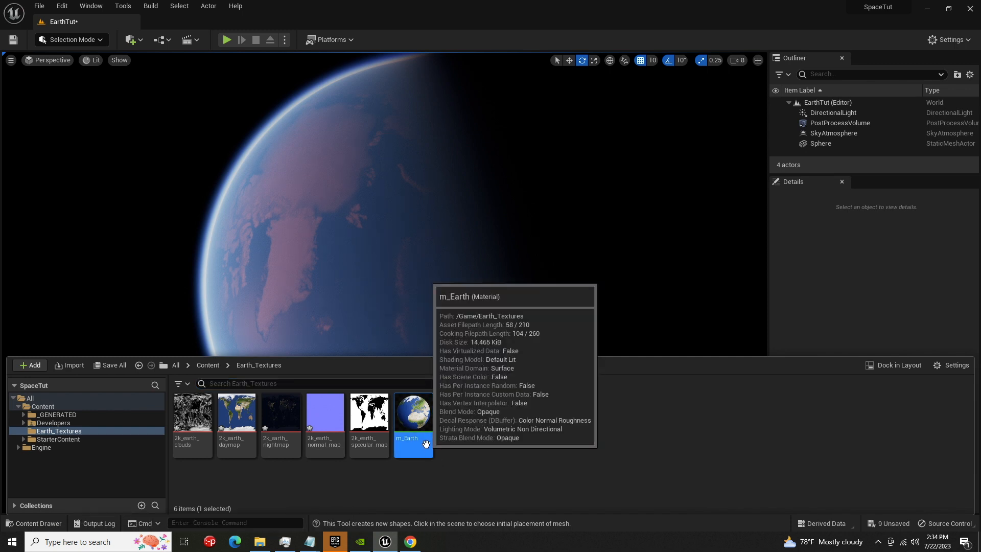
pyautogui.doubleClick(414, 424)
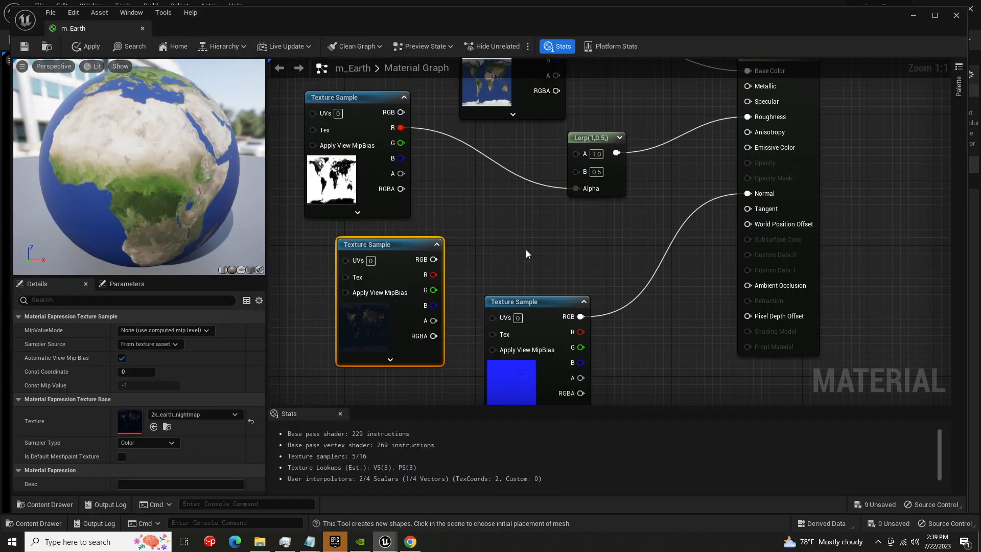
pyautogui.rightClick(527, 252)
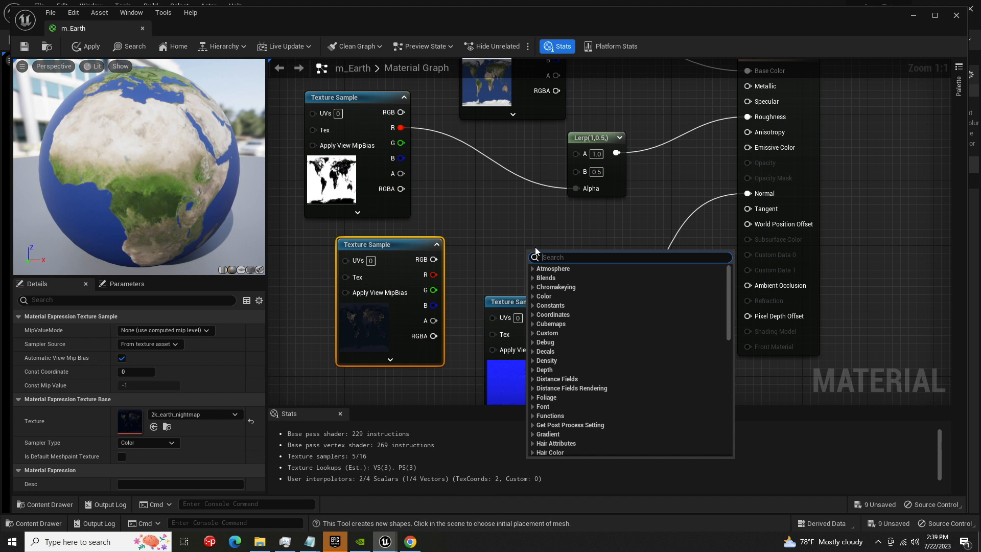
pyautogui.write('powe')
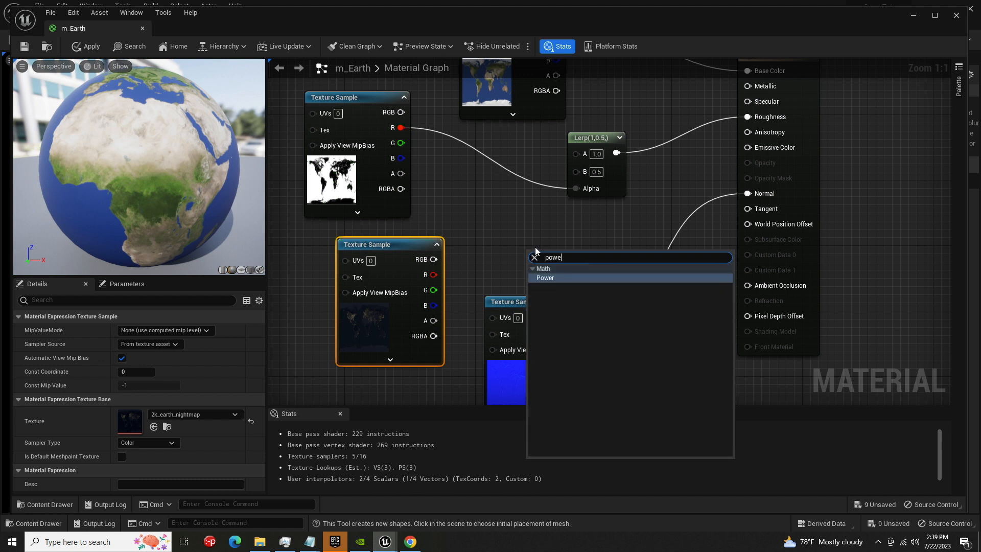
pyautogui.press('Return')
pyautogui.moveTo(549, 255); pyautogui.dragTo(507, 220)
pyautogui.moveTo(434, 259); pyautogui.dragTo(747, 148)
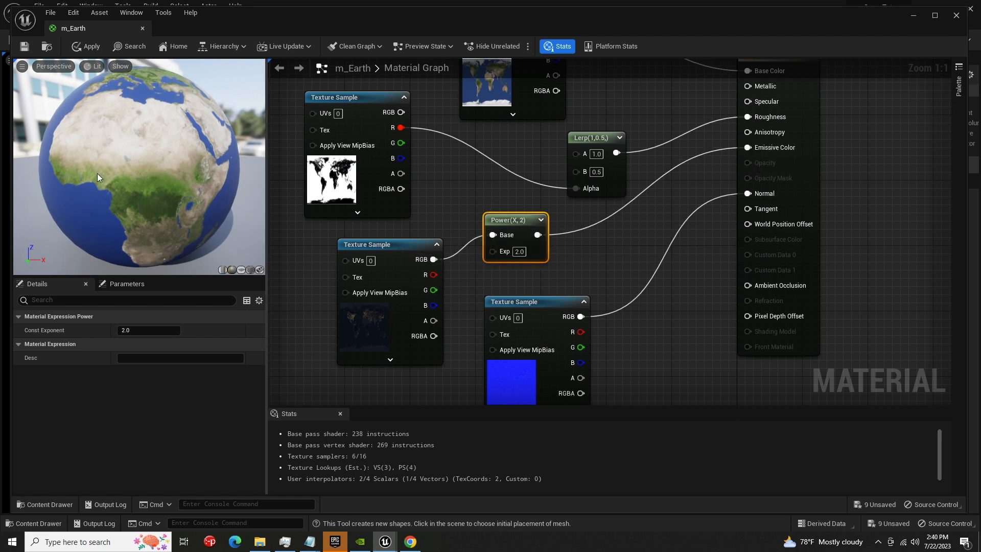
# - Preview the Power node's output and inspect the night lights around the preview sphere
pyautogui.rightClick(514, 214)
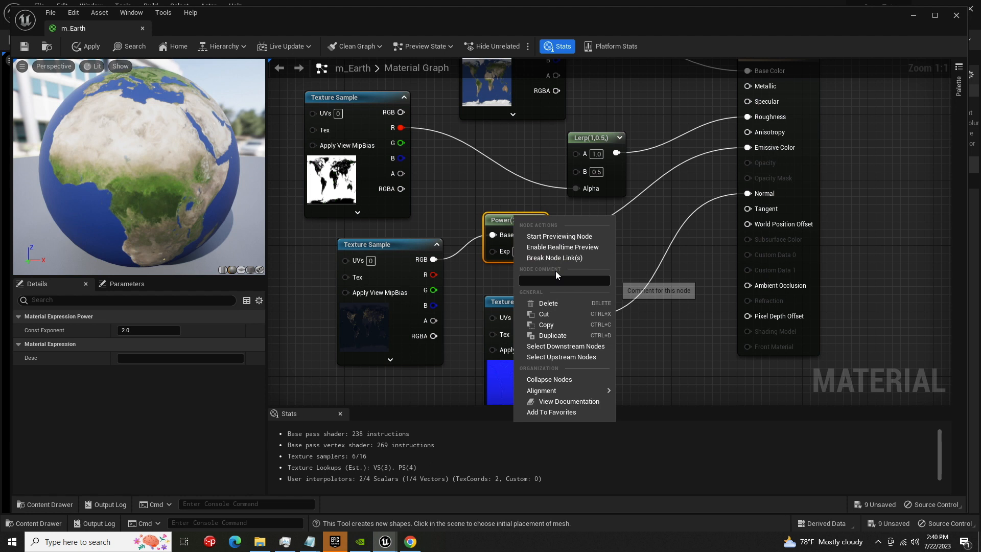
pyautogui.click(542, 239)
pyautogui.moveTo(206, 221); pyautogui.dragTo(102, 203)
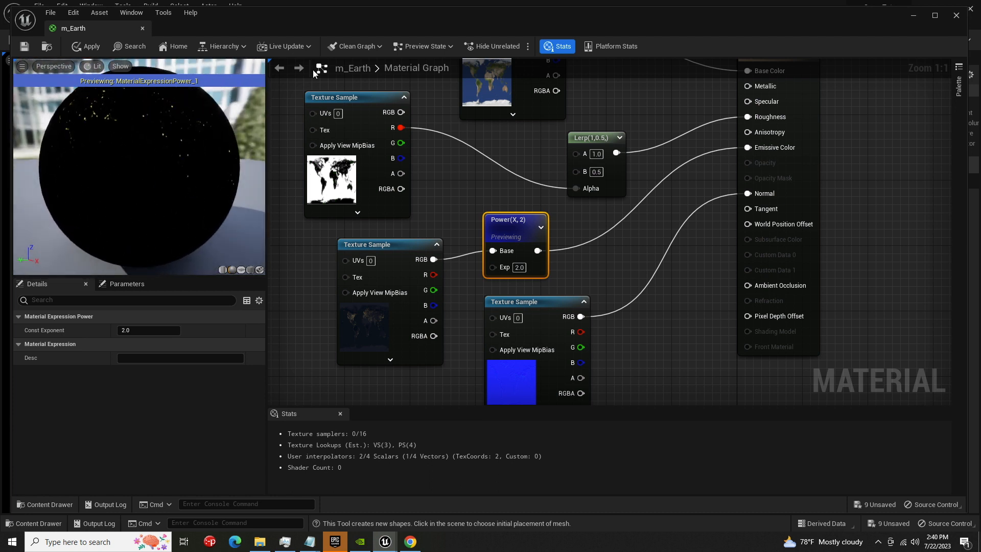
# - Apply the m_Earth changes and swing the directional light around the globe in the level to examine the night lights under different sun angles
pyautogui.click(90, 47)
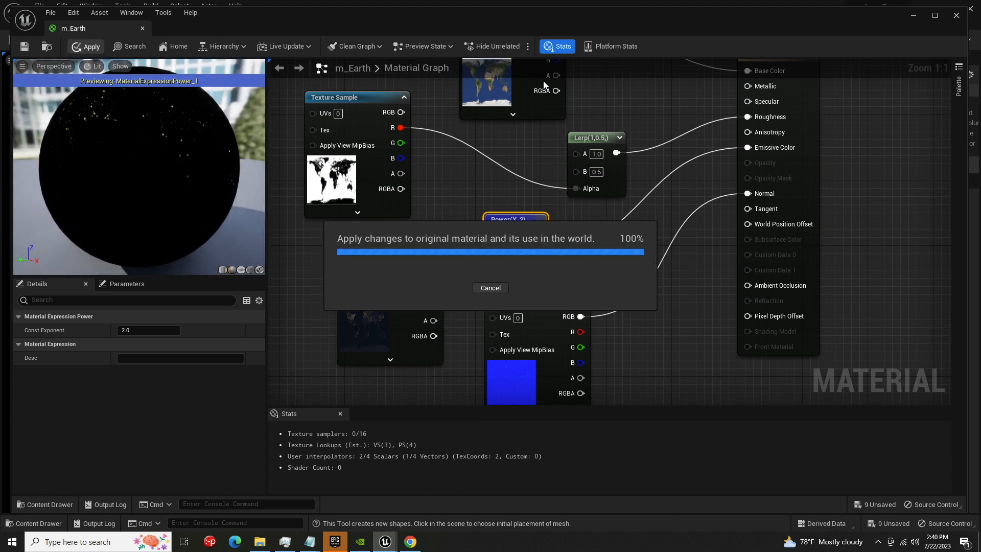
pyautogui.click(914, 16)
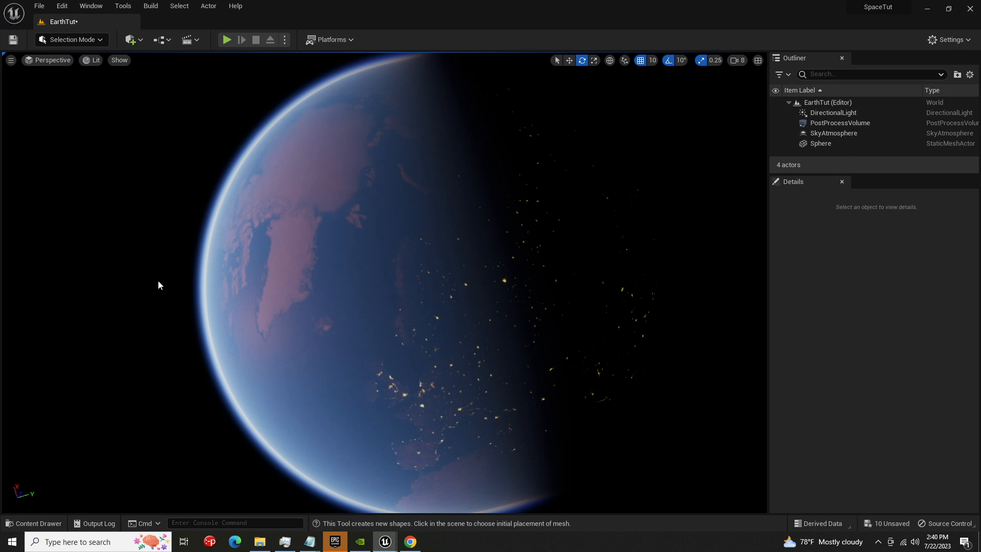
pyautogui.hotkey('ctrl', 'l')
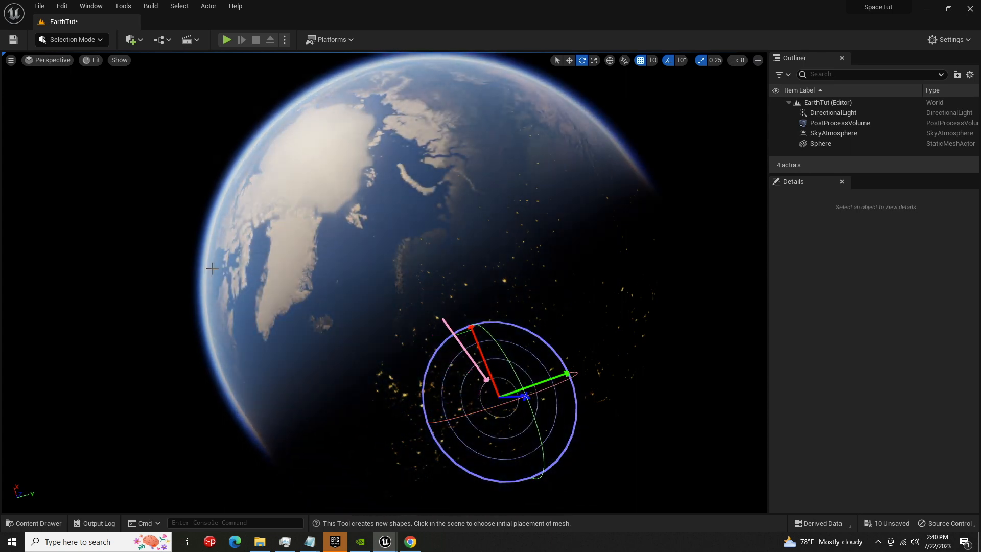
pyautogui.hotkey('ctrl', 'l')
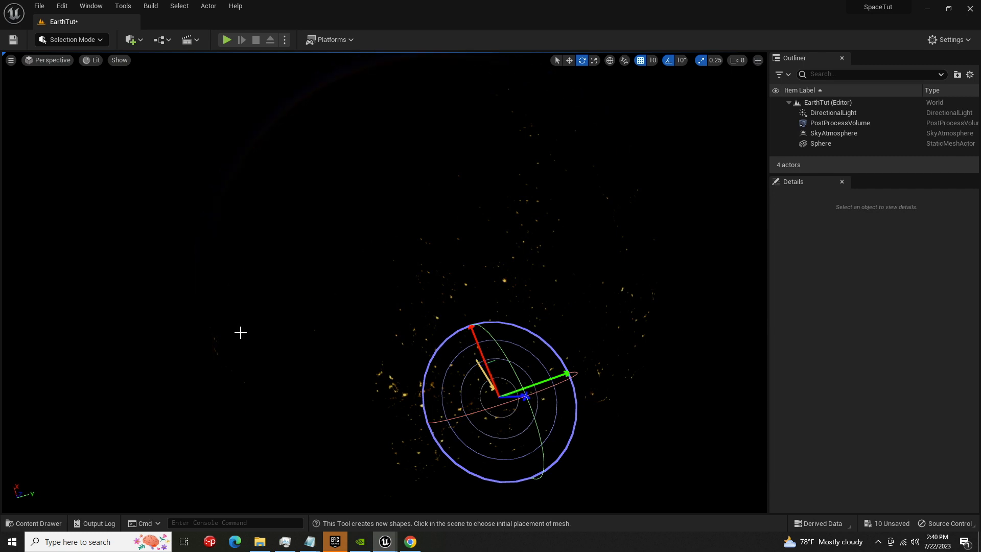
pyautogui.hotkey('ctrl', 'l')
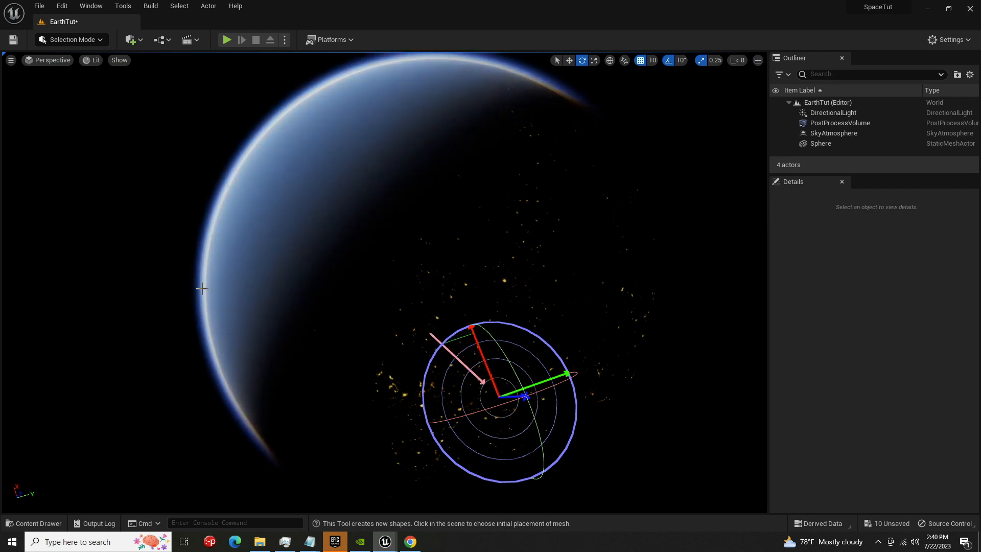
pyautogui.hotkey('ctrl', 'l')
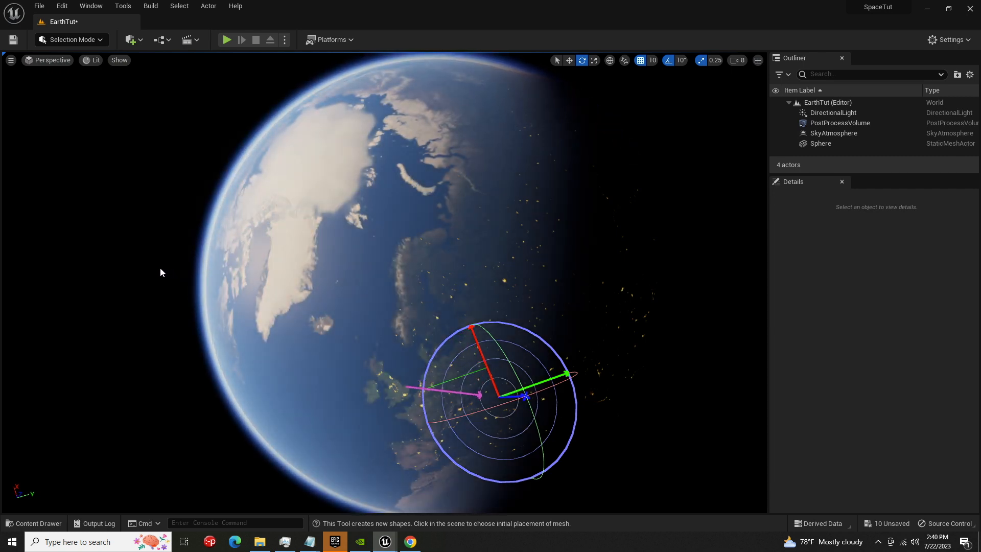
pyautogui.hotkey('ctrl', 'l')
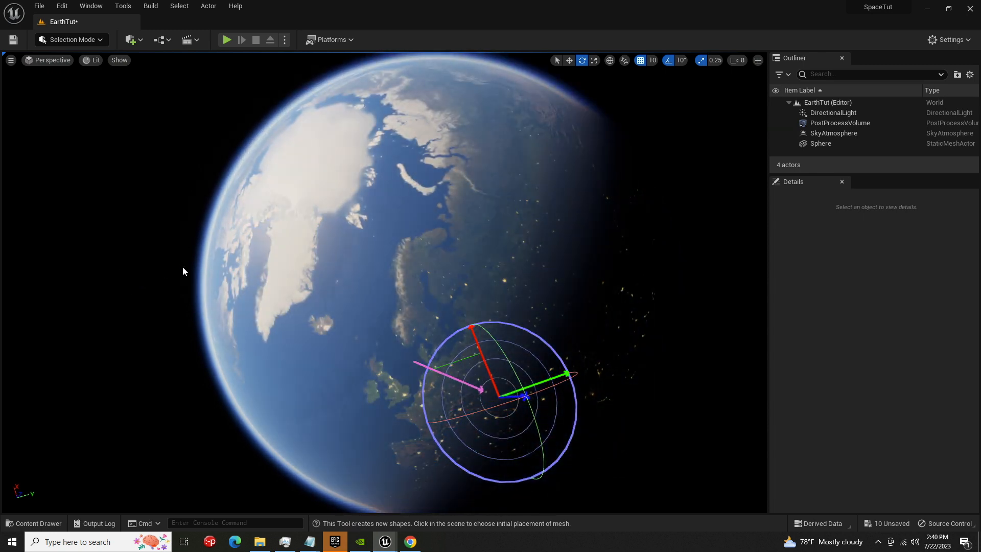
pyautogui.hotkey('ctrl', 'l')
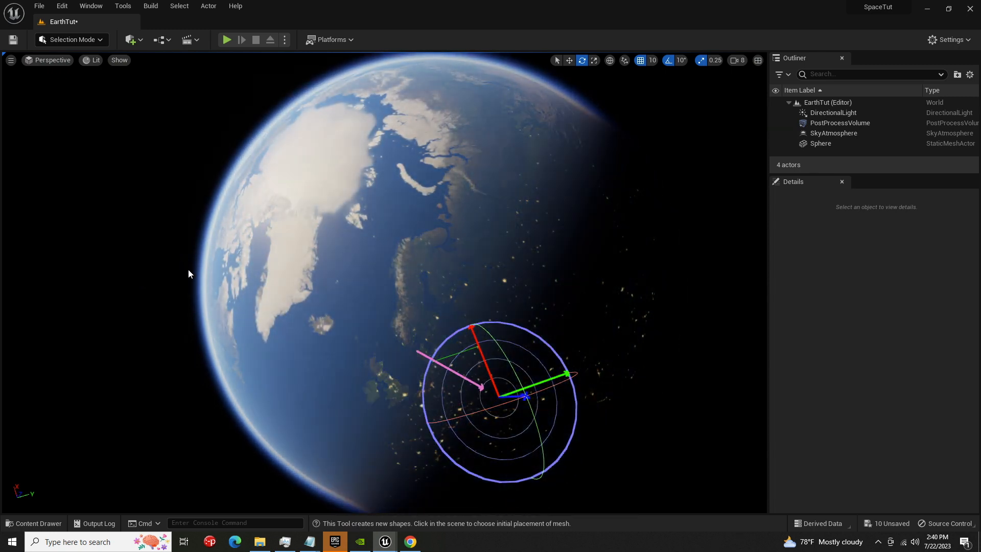
pyautogui.hotkey('ctrl', 'l')
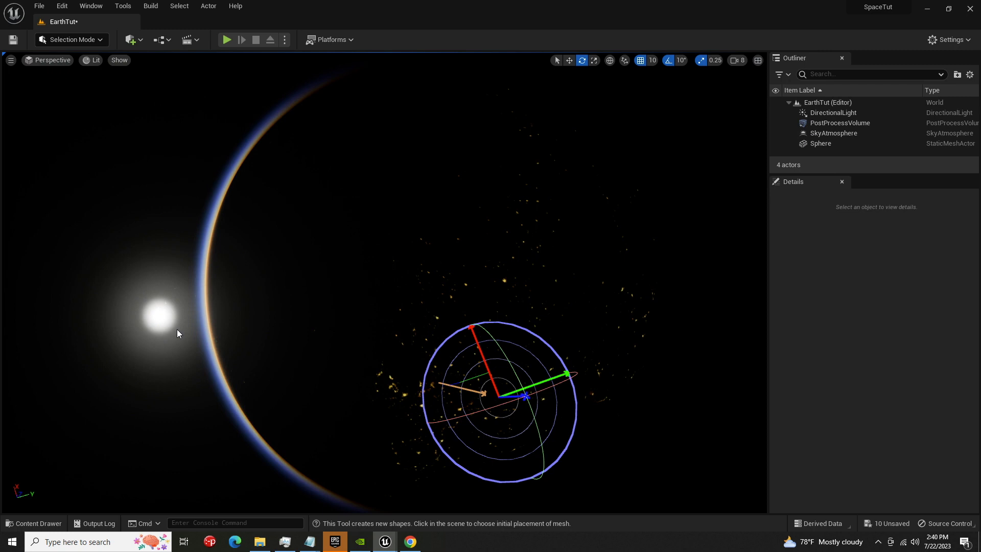
pyautogui.hotkey('ctrl', 'l')
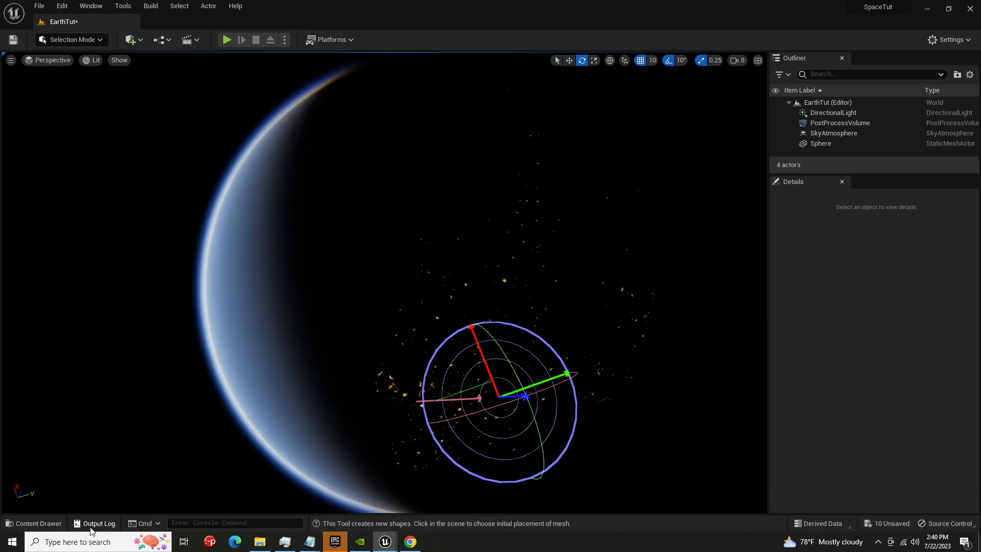
# - Reopen the m_Earth material and stop previewing the Power node
pyautogui.click(33, 524)
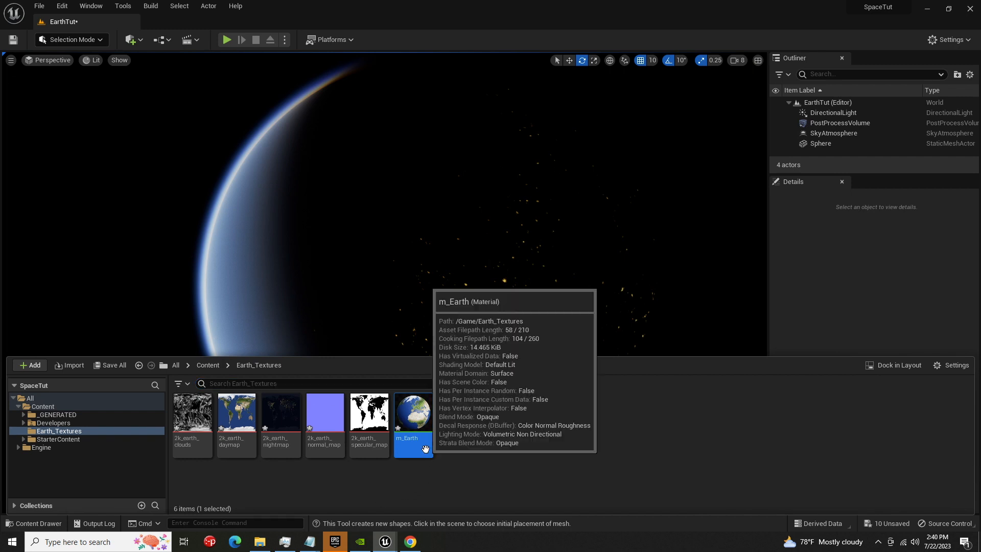
pyautogui.doubleClick(426, 450)
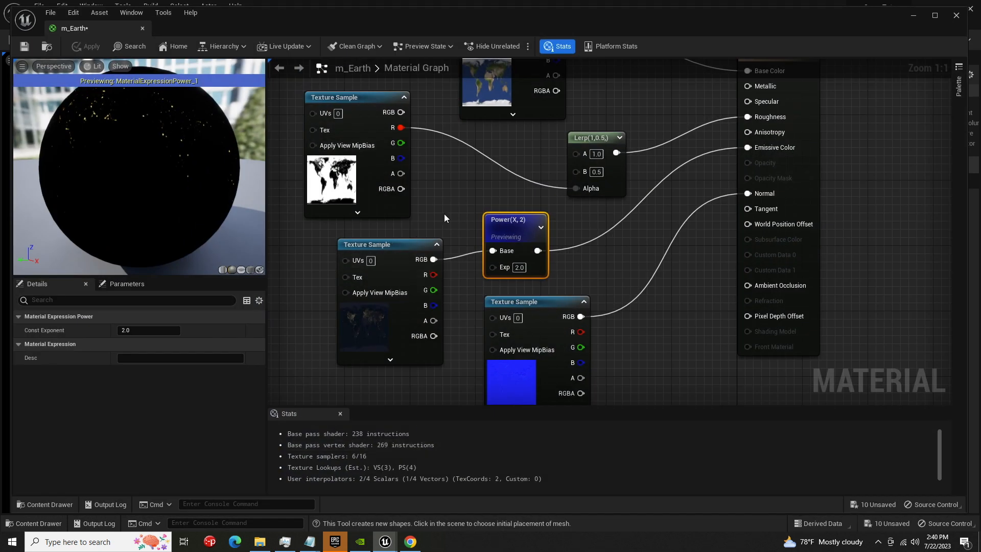
pyautogui.scroll(-3, 440, 180)
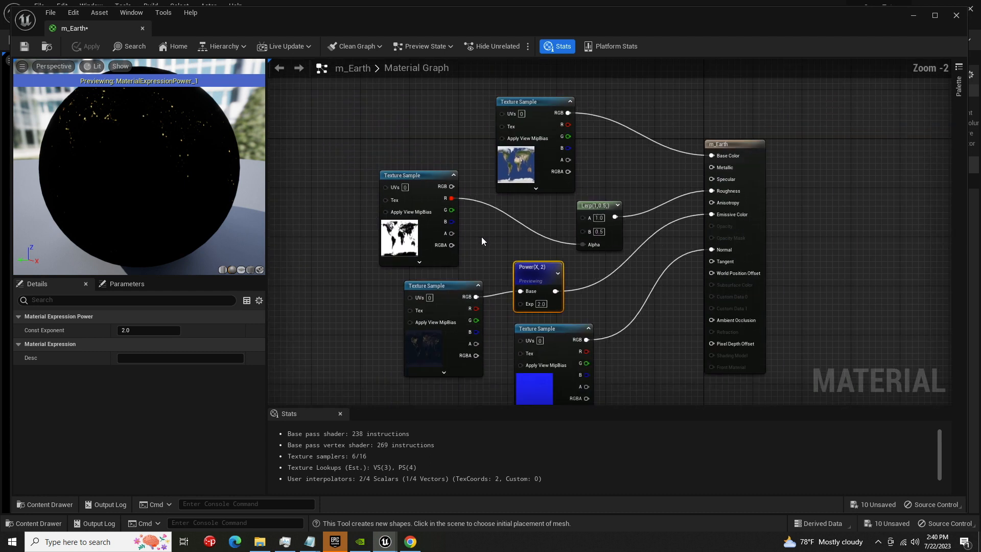
pyautogui.rightClick(528, 284)
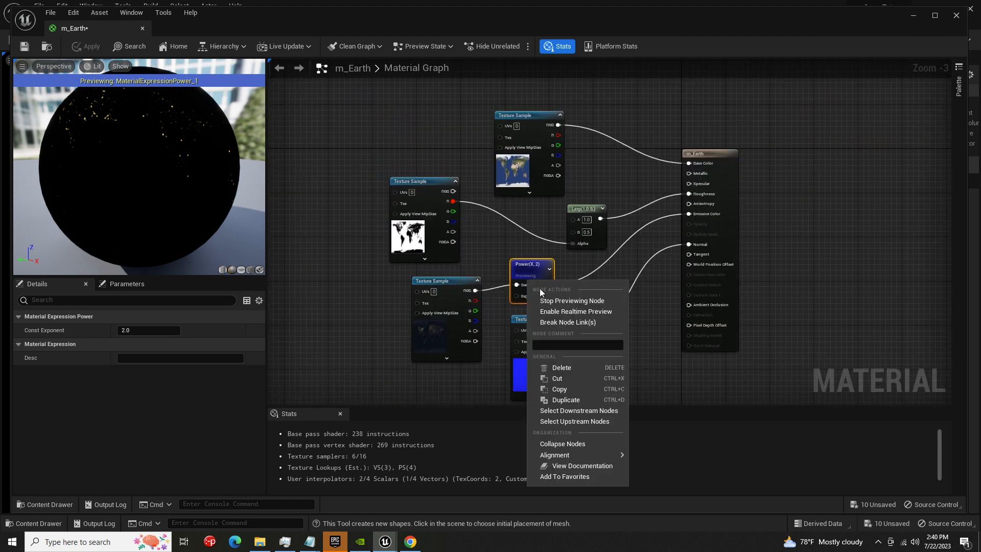
pyautogui.click(544, 301)
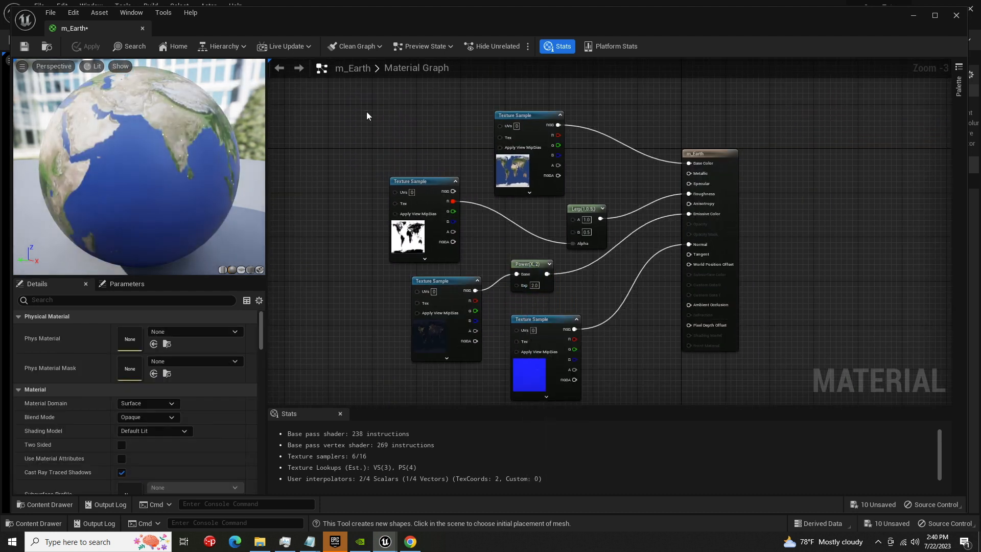
# - Add a SkyAtmosphereLightDirection node and place it above and to the left of the specular map's texture sample
pyautogui.rightClick(333, 120)
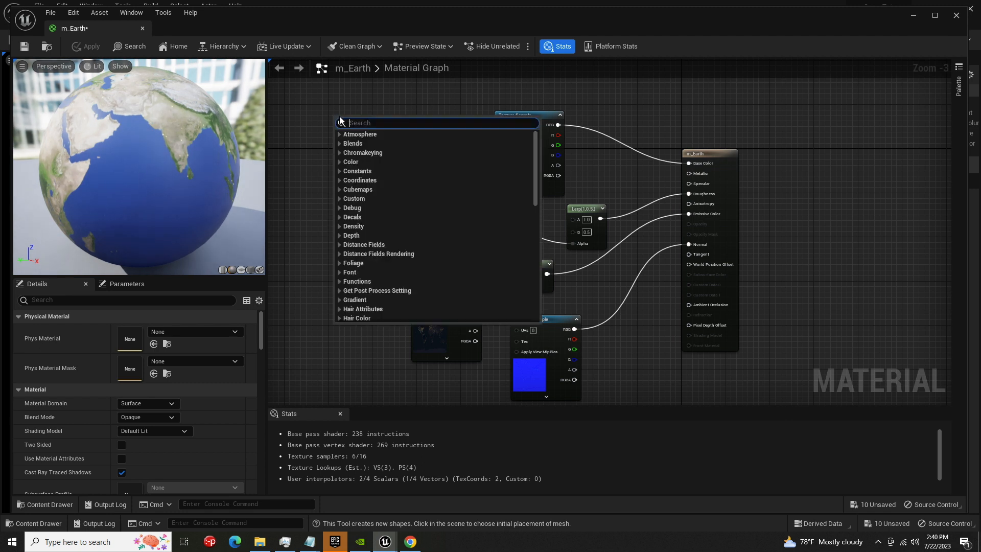
pyautogui.write('sky')
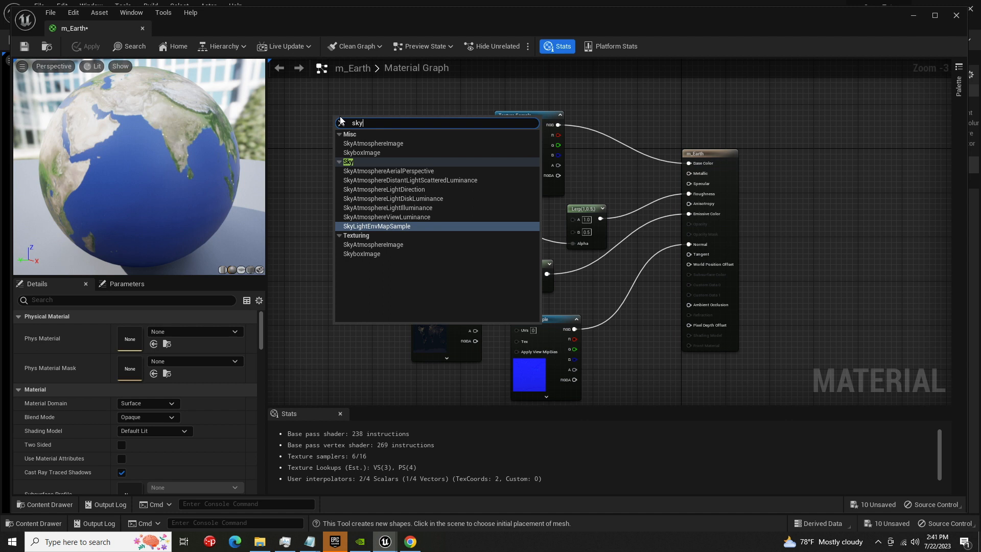
pyautogui.write('a')
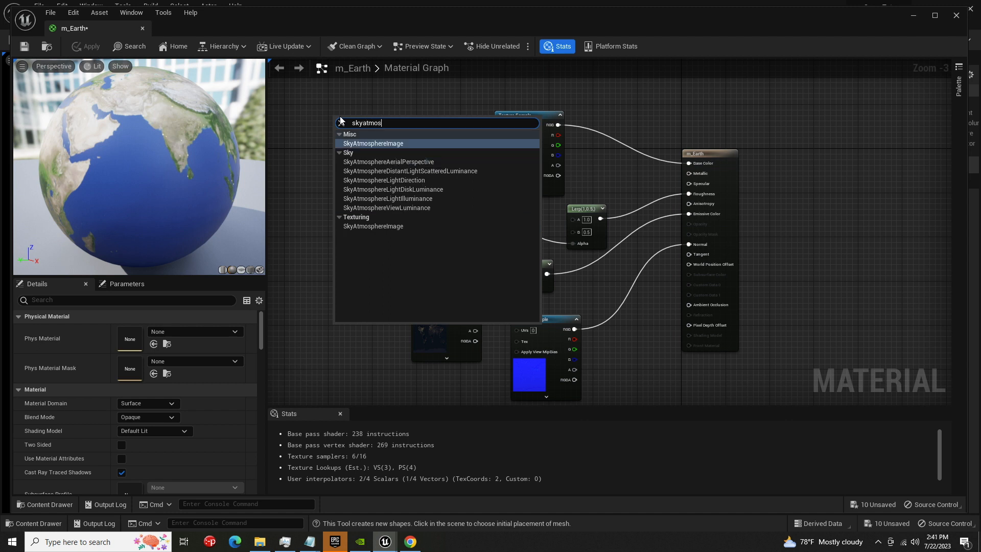
pyautogui.write('tmos')
pyautogui.click(406, 179)
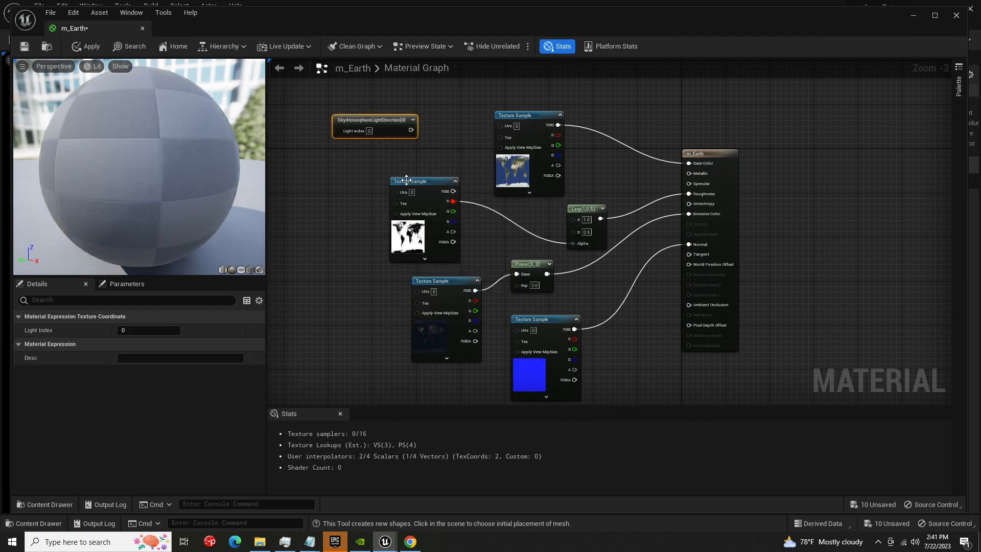
pyautogui.moveTo(368, 120); pyautogui.dragTo(336, 105)
# - Add a VertexNormalWS node below the light direction node and shift both nodes left to free up space beside them
pyautogui.rightClick(310, 154)
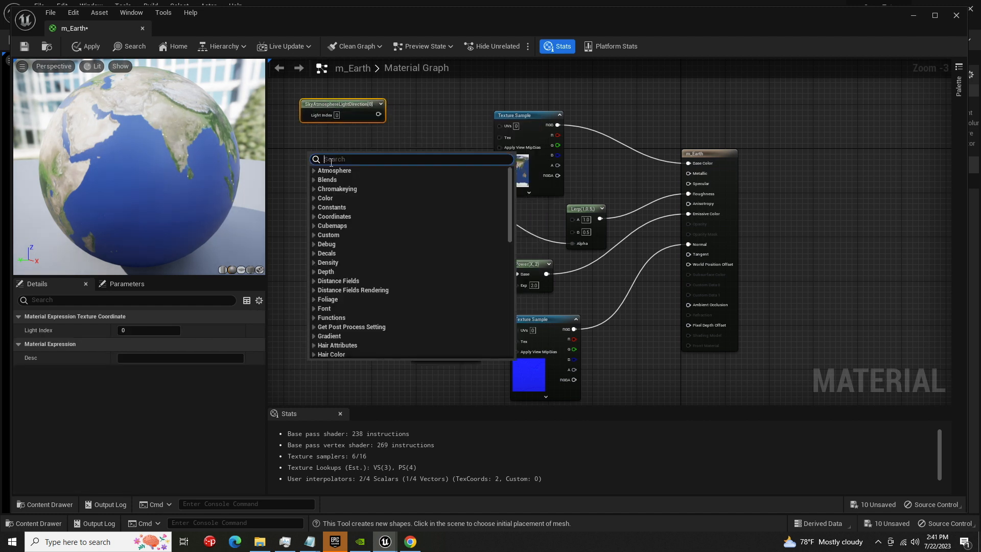
pyautogui.write('vert')
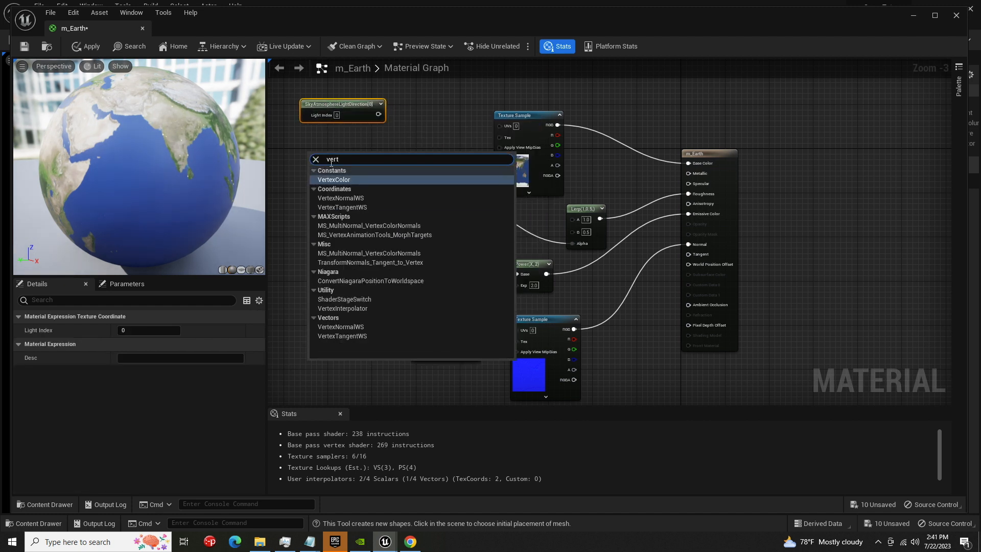
pyautogui.press('Down')
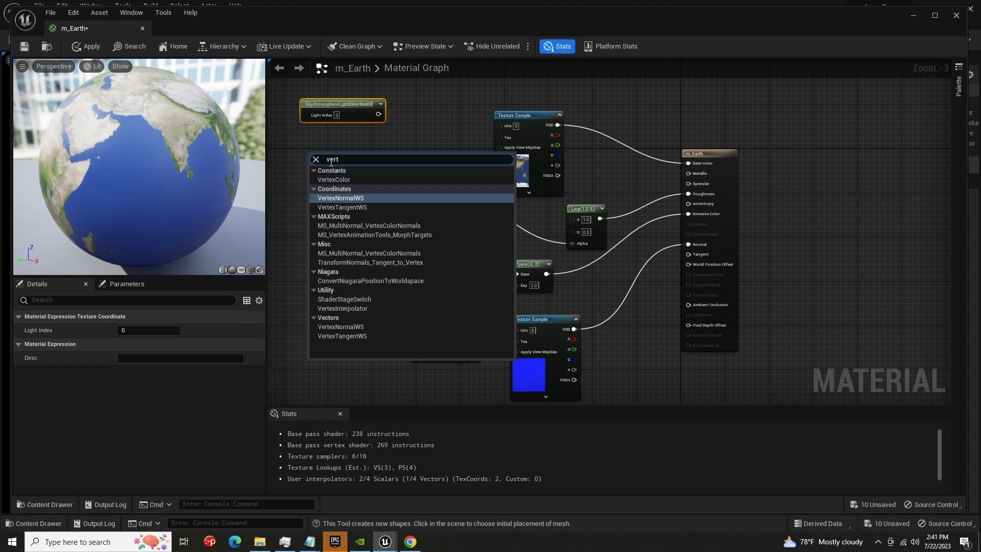
pyautogui.press('Return')
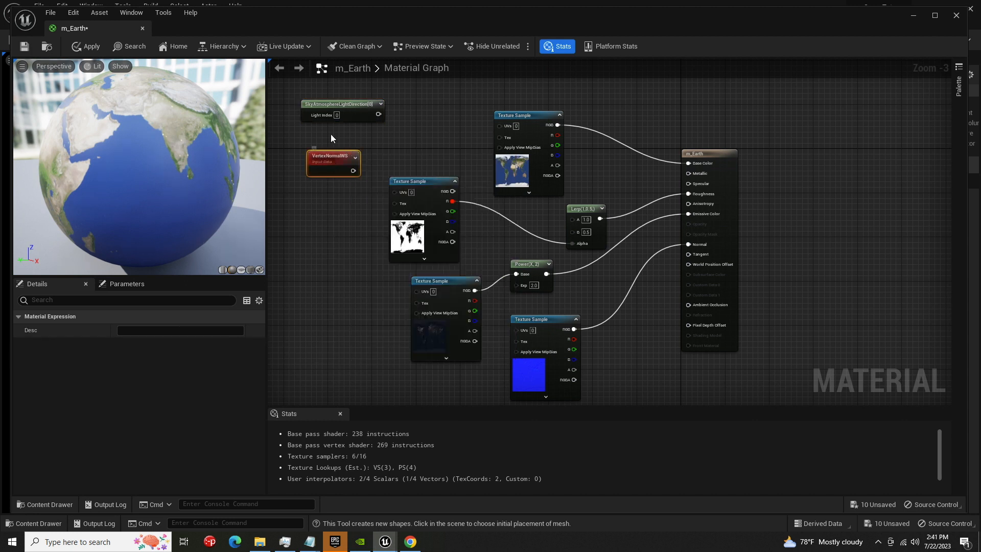
pyautogui.moveTo(294, 93); pyautogui.dragTo(340, 183)
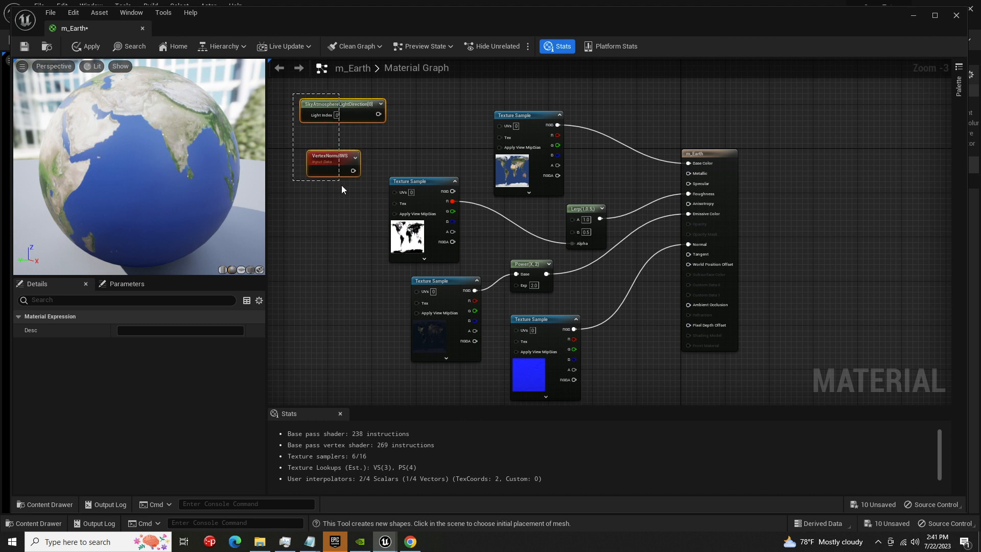
pyautogui.moveTo(343, 103); pyautogui.dragTo(293, 102)
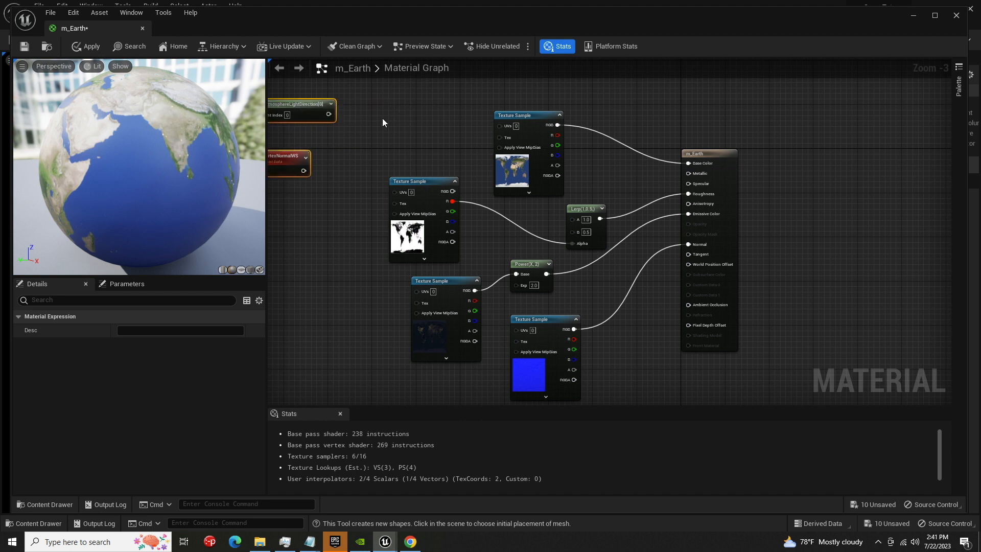
# - Add a DotProduct node and place it just right of the SkyAtmosphereLightDirection node
pyautogui.rightClick(379, 112)
pyautogui.write('di')
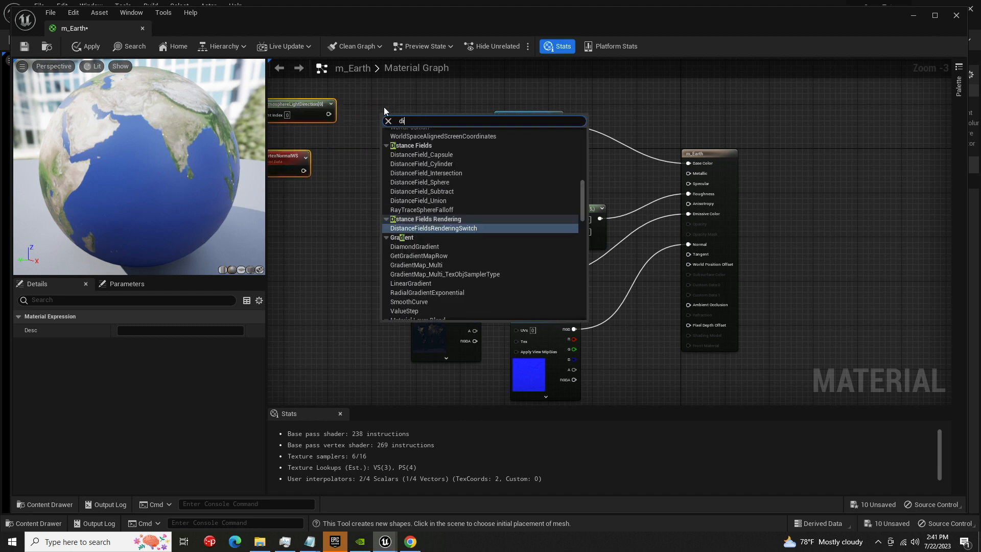
pyautogui.press('BackSpace')
pyautogui.write('ot')
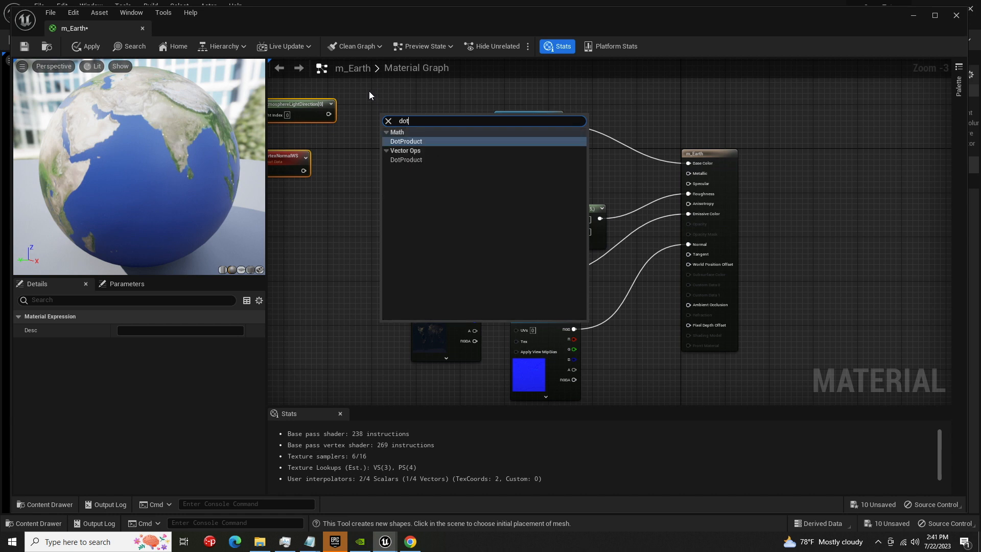
pyautogui.click(404, 140)
pyautogui.moveTo(382, 119); pyautogui.dragTo(360, 106)
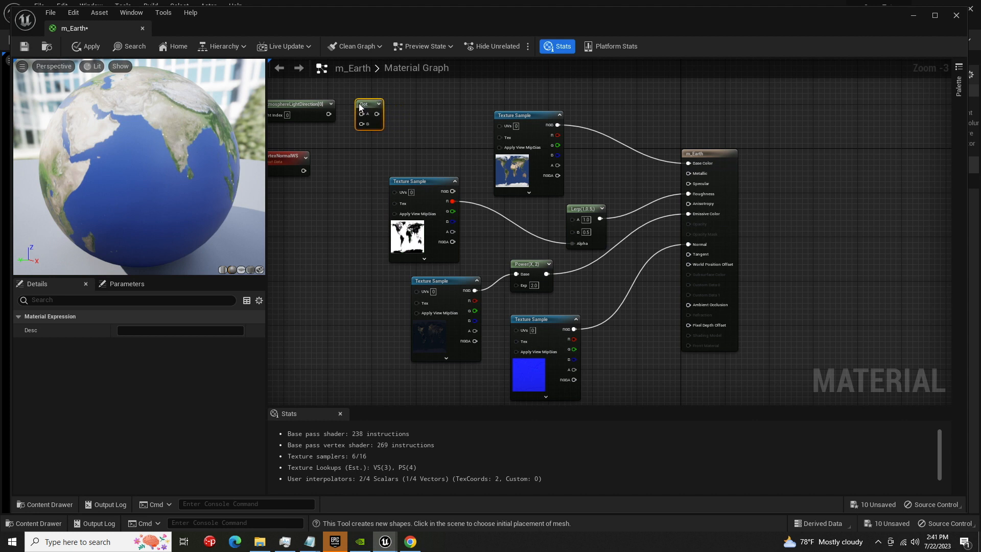
# - Add a OneMinus (1-x) node beside the Dot node and feed the Dot output into it
pyautogui.rightClick(418, 100)
pyautogui.write('inver')
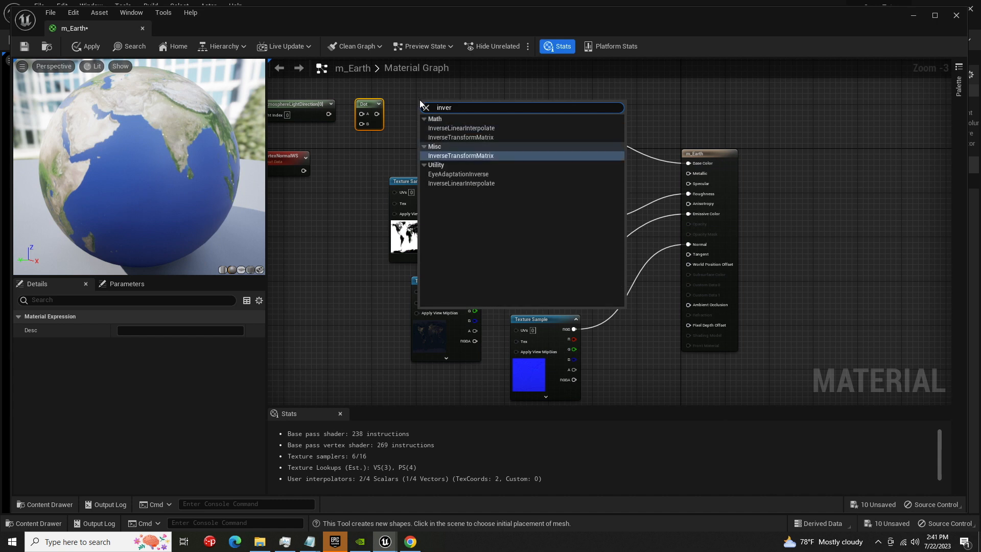
pyautogui.write('s')
pyautogui.press('BackSpace')
pyautogui.press('BackSpace')
pyautogui.press('BackSpace')
pyautogui.press('BackSpace')
pyautogui.press('BackSpace')
pyautogui.press('BackSpace')
pyautogui.write('1-')
pyautogui.click(434, 126)
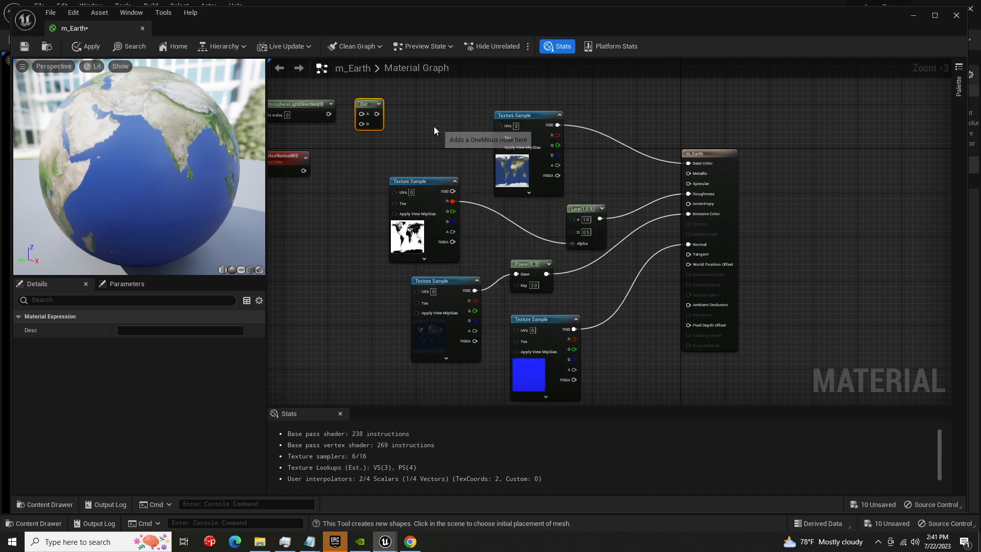
pyautogui.moveTo(377, 113); pyautogui.dragTo(430, 114)
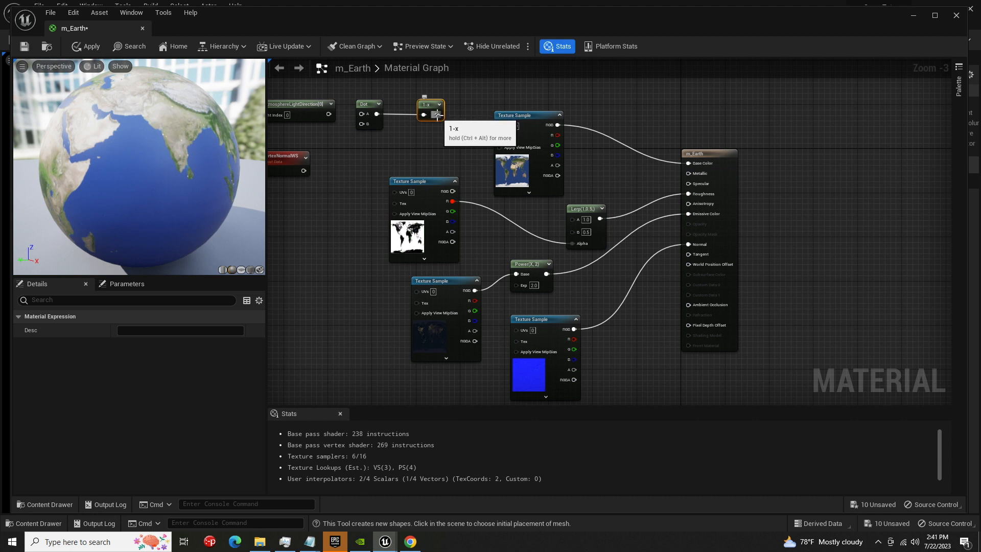
# - Add a Clamp node to the right of the 1-x node
pyautogui.rightClick(451, 98)
pyautogui.write('clamo')
pyautogui.press('BackSpace')
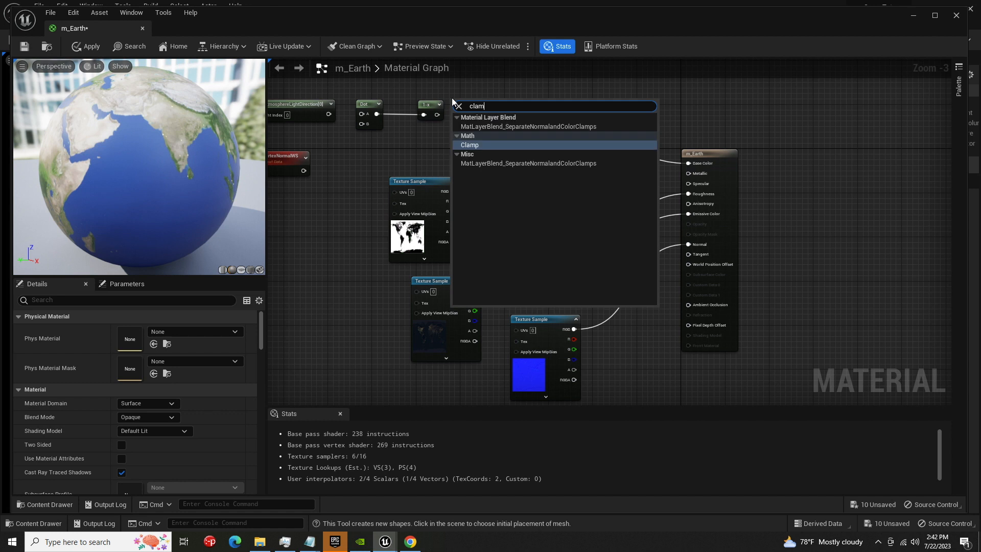
pyautogui.press('Return')
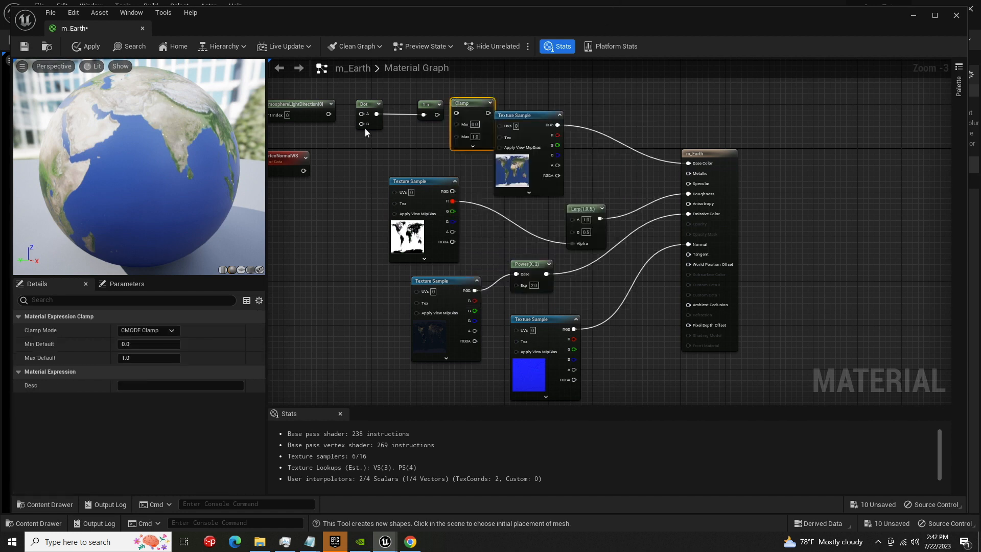
# - Move the light direction, VertexNormalWS, Dot, 1-x and Clamp nodes together to the left, clear of the daymap texture sample
pyautogui.moveTo(399, 128); pyautogui.dragTo(430, 137, button='right')
pyautogui.moveTo(300, 96); pyautogui.dragTo(488, 169)
pyautogui.moveTo(462, 114); pyautogui.dragTo(400, 114)
pyautogui.moveTo(400, 113); pyautogui.dragTo(471, 150, button='right')
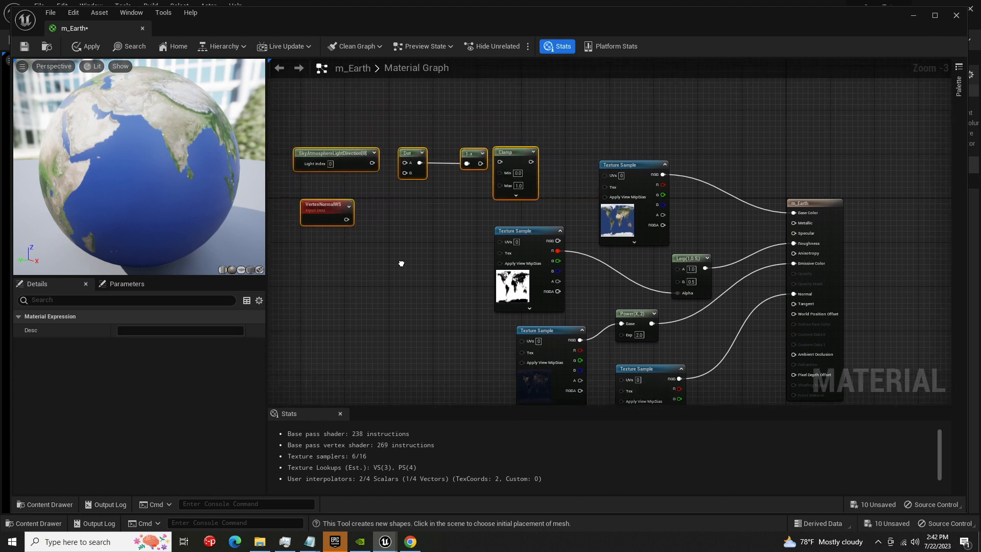
# - Connect SkyAtmosphereLightDirection to the Dot node's A input, VertexNormalWS to its B input, and the 1-x output to the Clamp node
pyautogui.click(370, 187)
pyautogui.moveTo(370, 159); pyautogui.dragTo(403, 159)
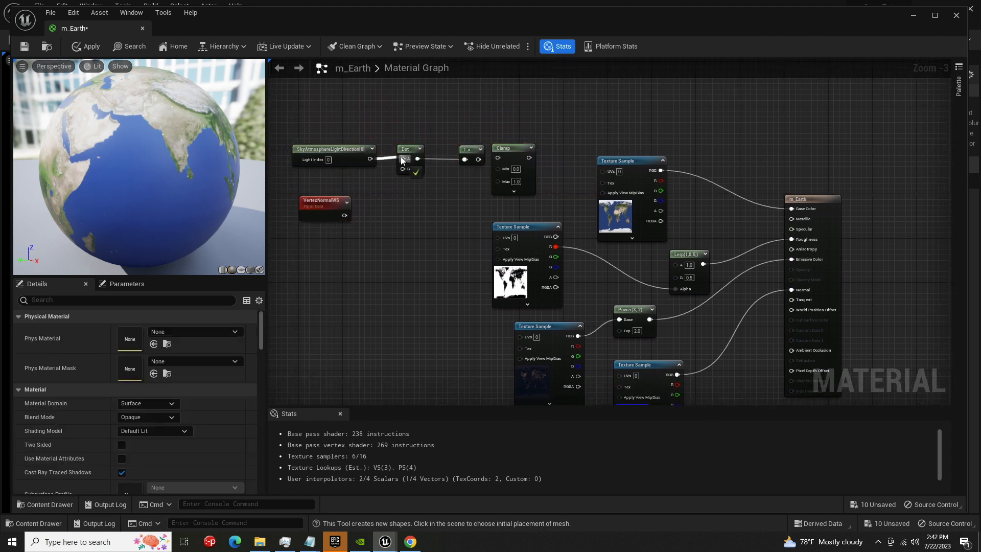
pyautogui.moveTo(344, 216); pyautogui.dragTo(400, 168)
pyautogui.moveTo(467, 149); pyautogui.dragTo(498, 158)
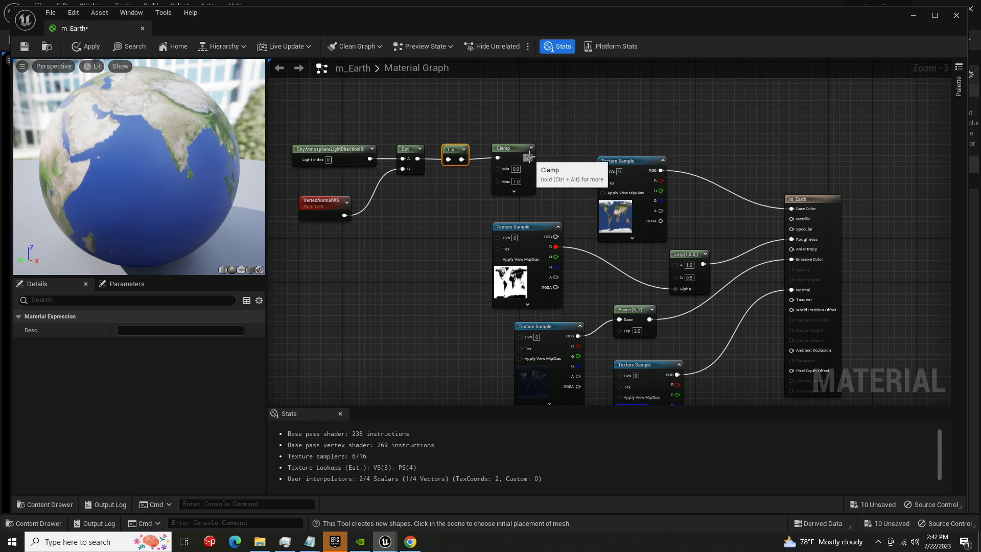
# - Add a Multiply node, feed Clamp into A and the night-lights Power output into B, and connect Multiply to Emissive Color
pyautogui.moveTo(554, 137); pyautogui.dragTo(554, 137, button='right')
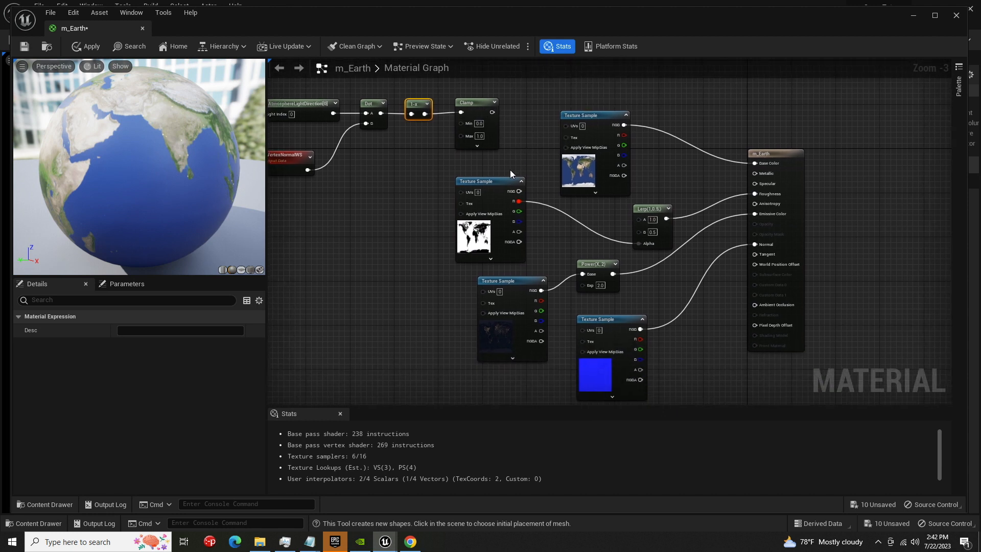
pyautogui.click(366, 241)
pyautogui.moveTo(382, 246); pyautogui.dragTo(513, 98)
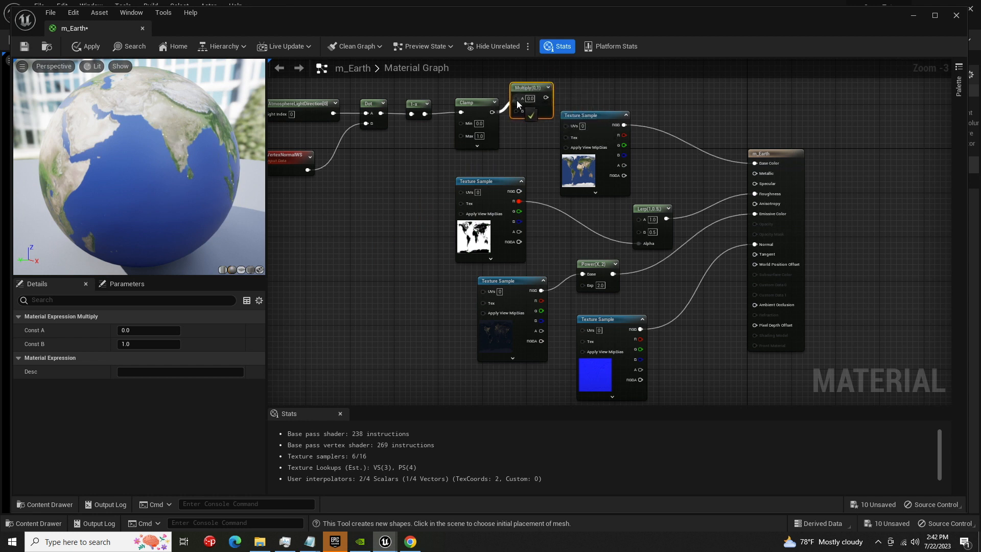
pyautogui.moveTo(516, 100); pyautogui.dragTo(516, 100)
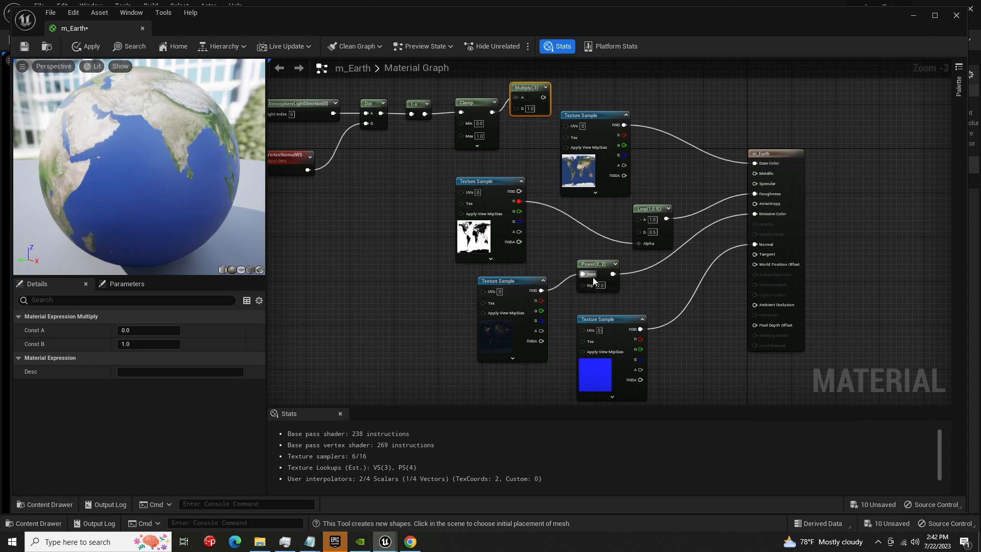
pyautogui.moveTo(613, 274); pyautogui.dragTo(767, 214)
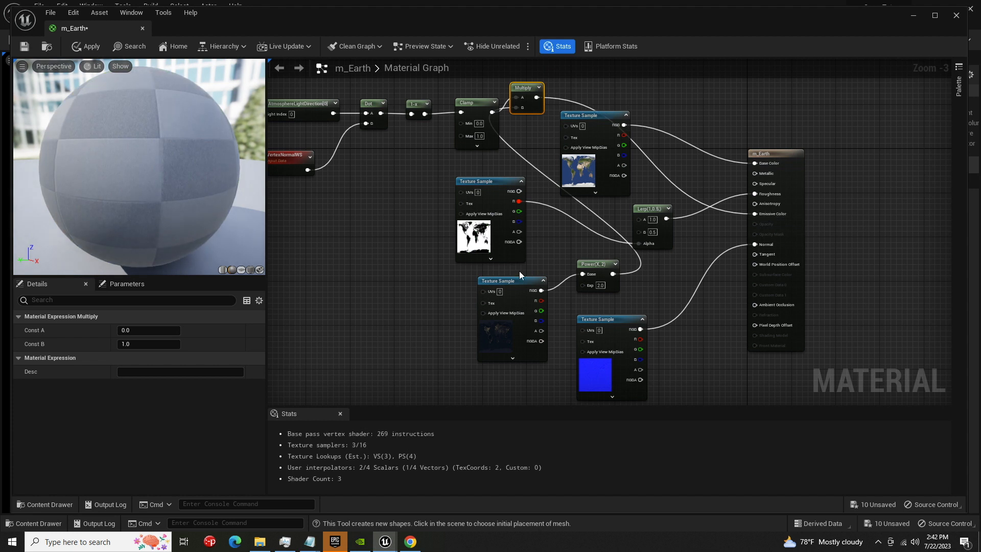
# - Move the night-lights texture and its Power node below the light-direction nodes, lower the specular texture, align Clamp with Multiply, and apply the material
pyautogui.moveTo(501, 281); pyautogui.dragTo(414, 292)
pyautogui.moveTo(593, 265); pyautogui.dragTo(476, 301)
pyautogui.moveTo(444, 277); pyautogui.dragTo(353, 220)
pyautogui.moveTo(495, 182); pyautogui.dragTo(507, 243)
pyautogui.moveTo(477, 102); pyautogui.dragTo(466, 87)
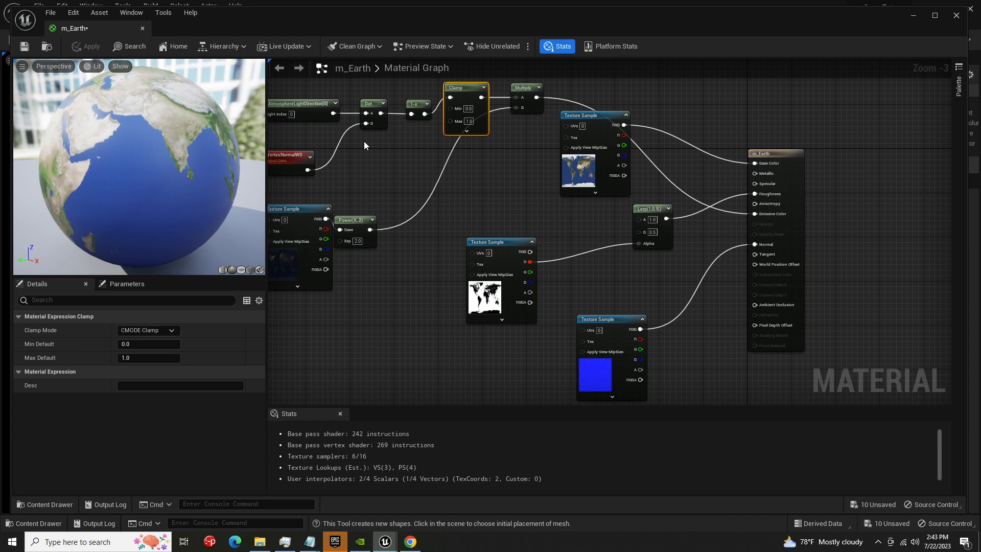
# - Return to the level viewport and rotate the sunlight around the globe to check the city lights on the day and night sides
pyautogui.click(914, 17)
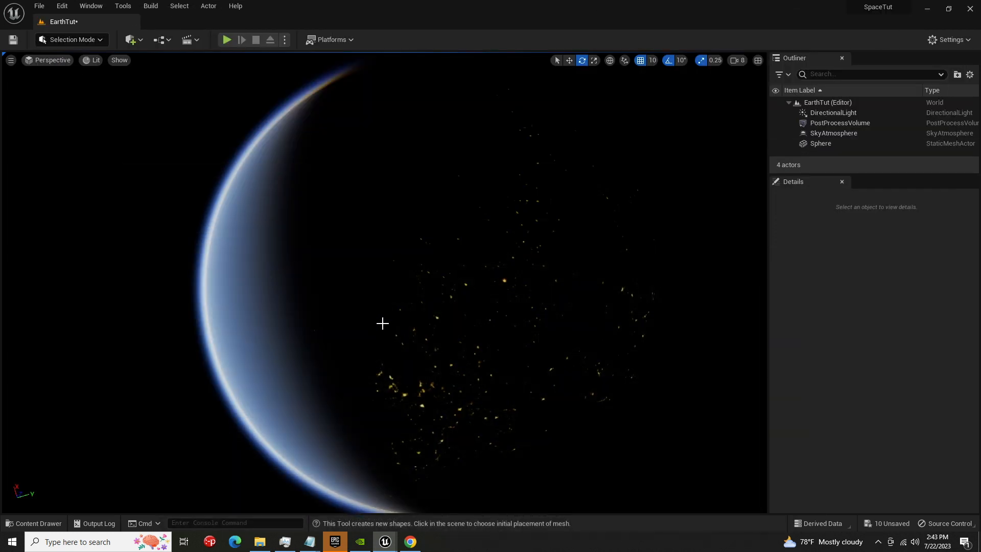
pyautogui.hotkey('ctrl', 'l')
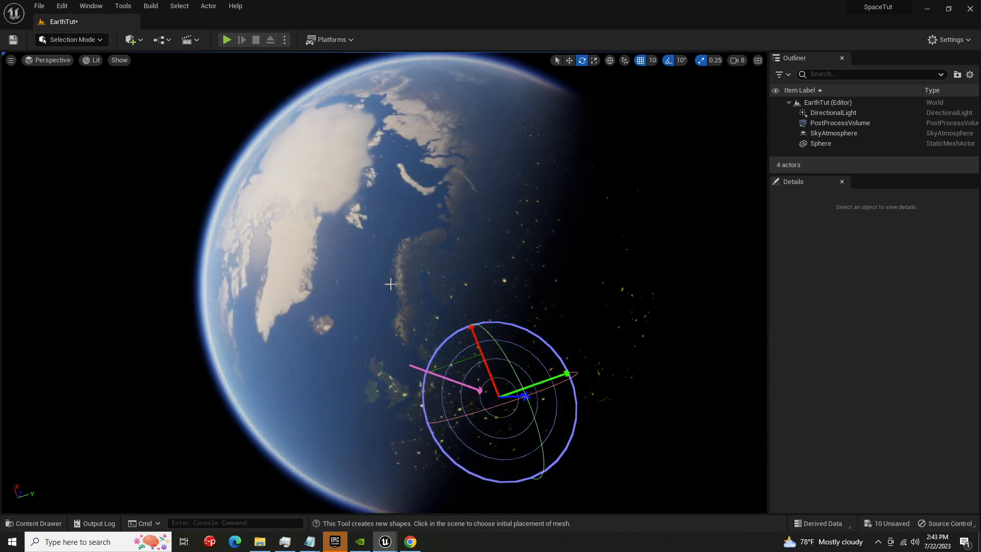
pyautogui.hotkey('ctrl', 'l')
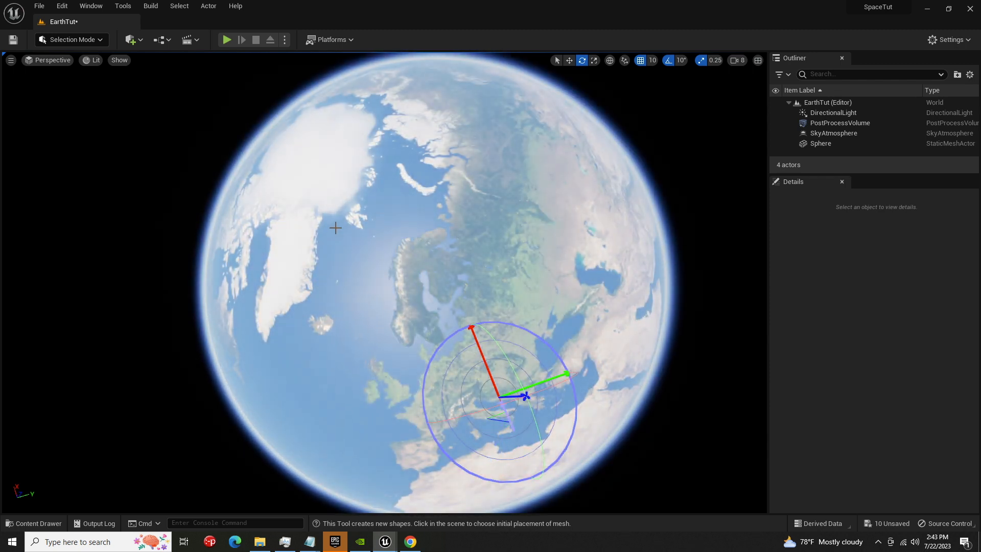
pyautogui.hotkey('ctrl', 'l')
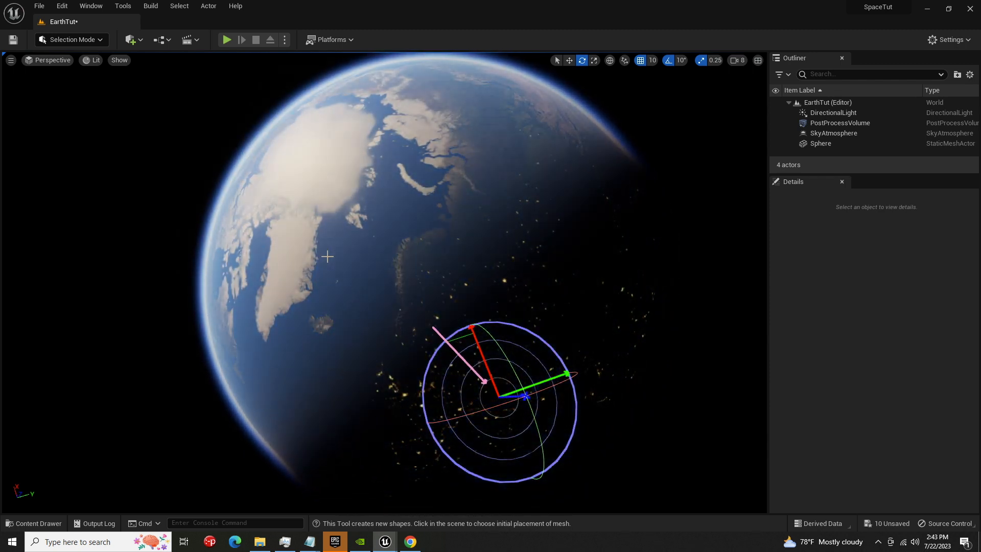
pyautogui.hotkey('ctrl', 'l')
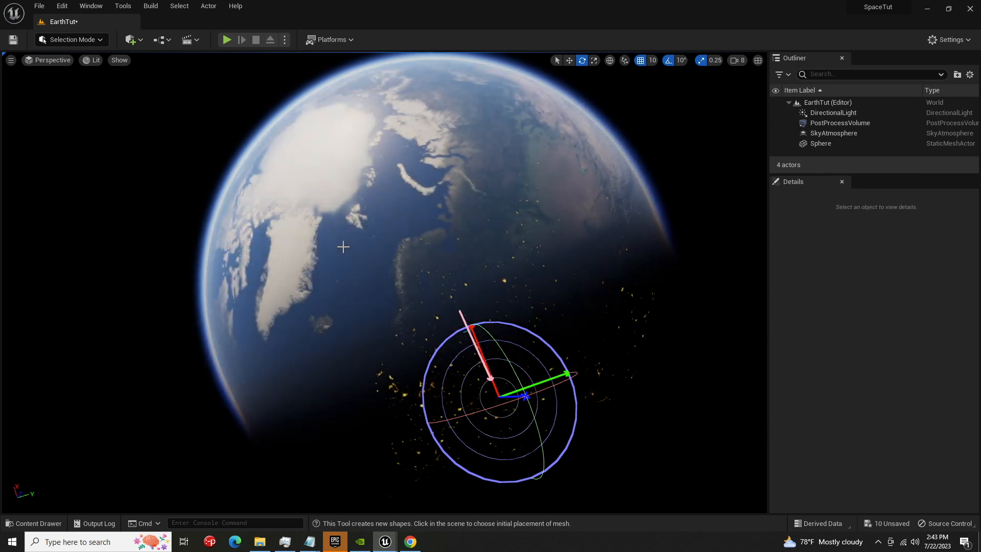
pyautogui.hotkey('ctrl', 'l')
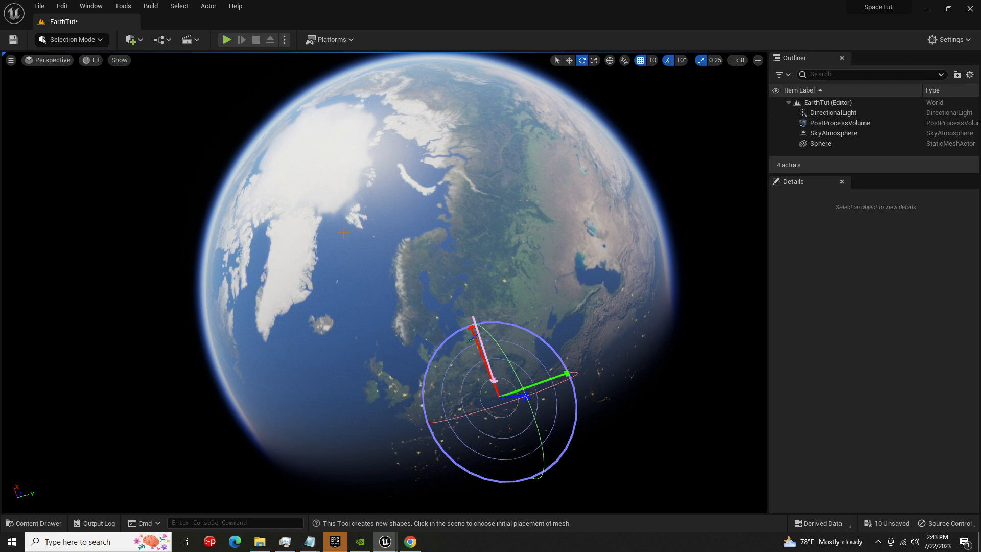
pyautogui.hotkey('ctrl', 'l')
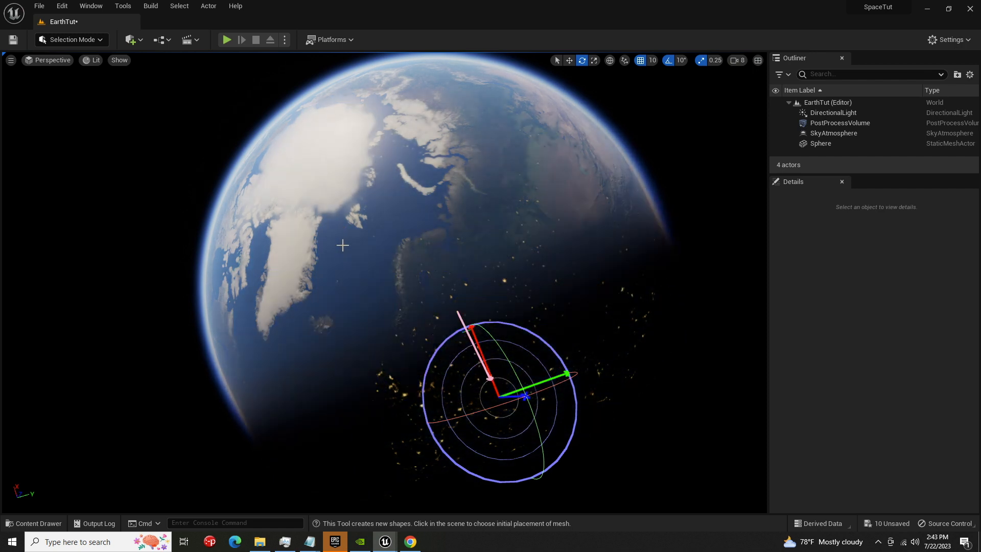
pyautogui.hotkey('ctrl', 'l')
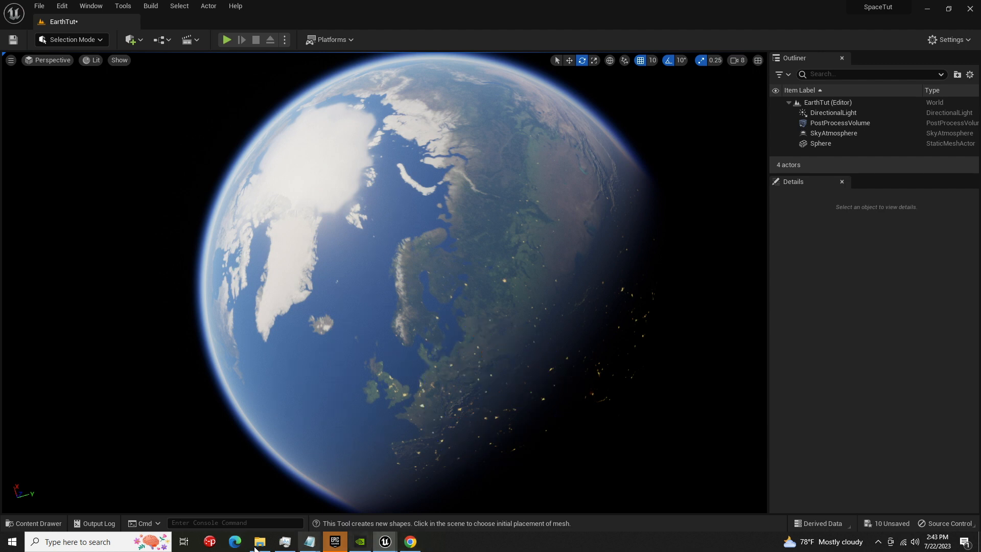
# - Reopen the m_Earth material and add a second Power node with an exponent of 20 below the Multiply node
pyautogui.click(32, 524)
pyautogui.doubleClick(419, 425)
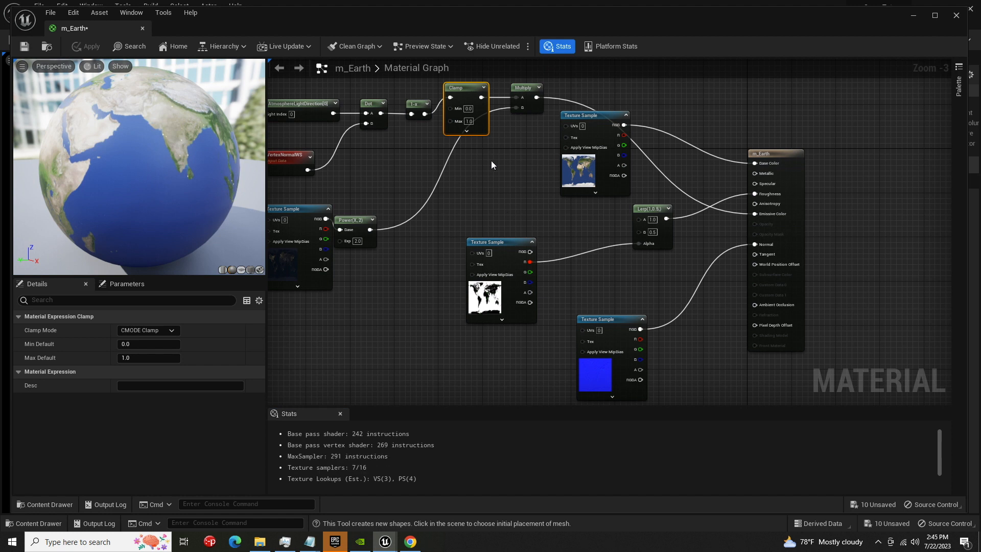
pyautogui.moveTo(492, 161); pyautogui.dragTo(460, 198, button='right')
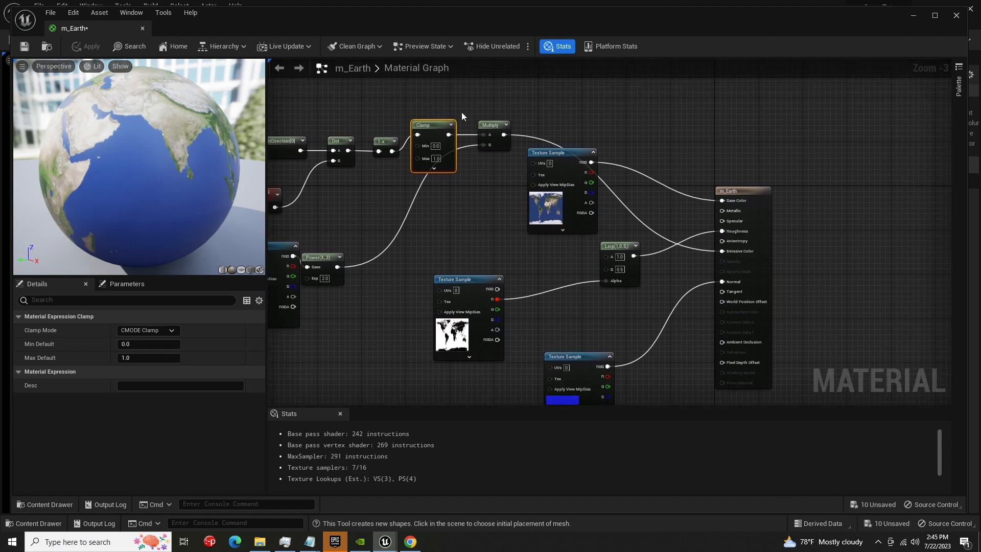
pyautogui.rightClick(464, 214)
pyautogui.write('power')
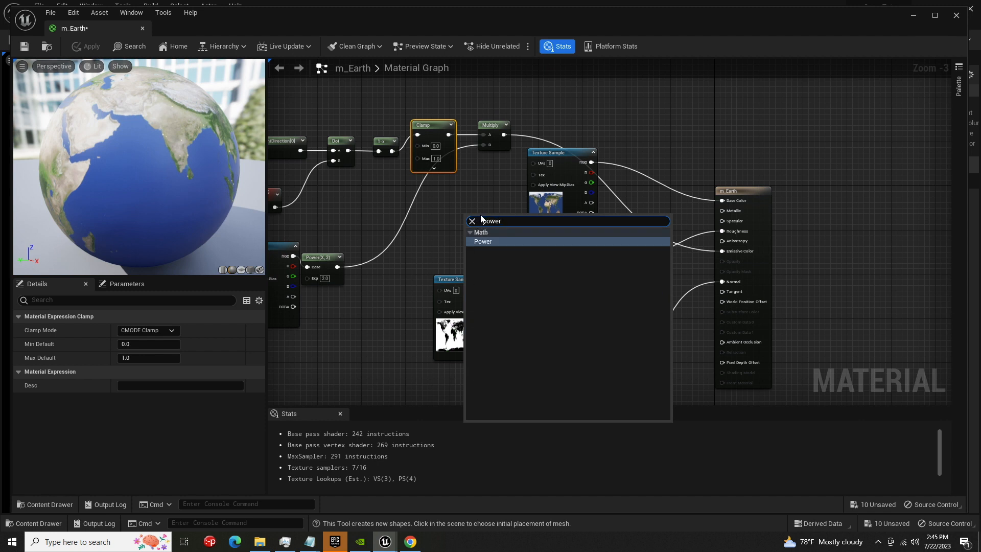
pyautogui.press('Return')
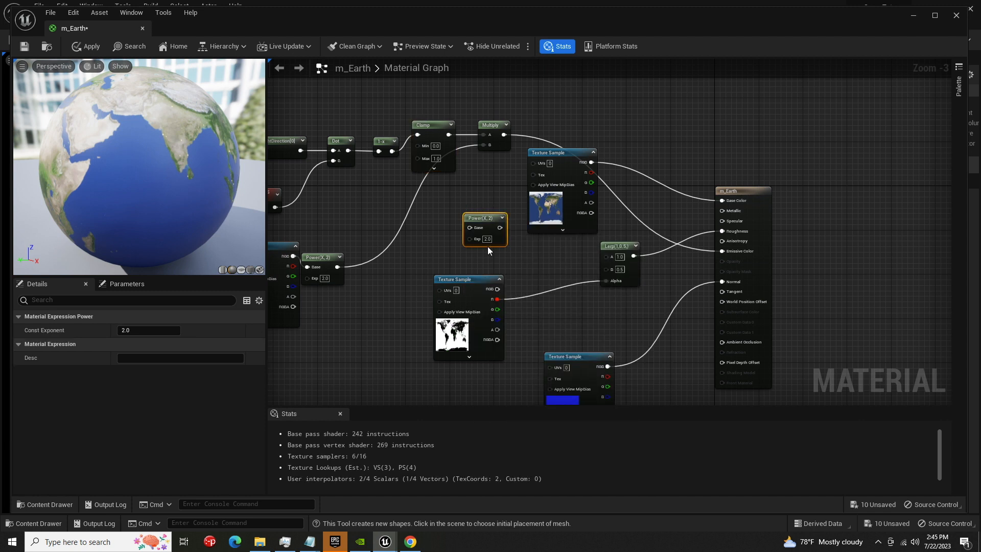
pyautogui.write('2')
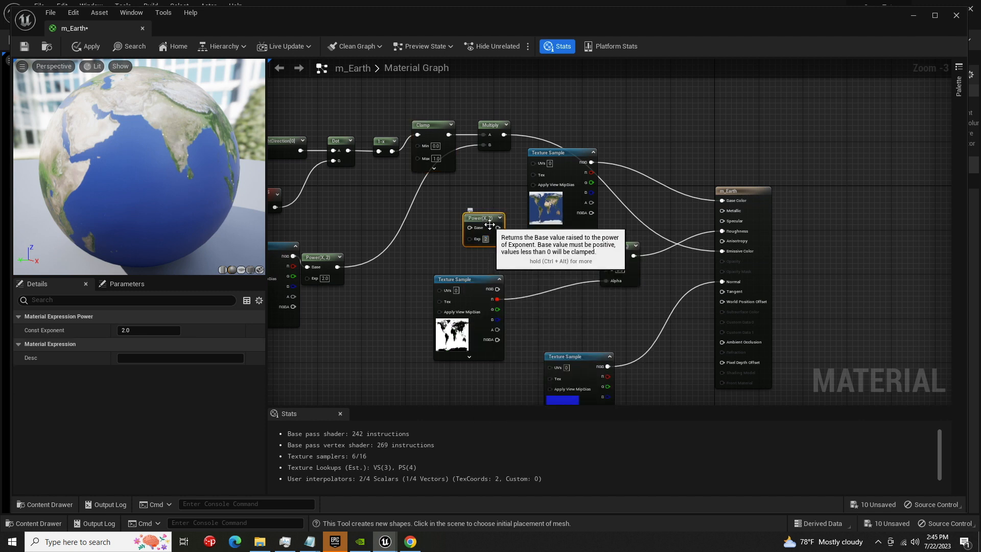
pyautogui.write('0')
pyautogui.press('Return')
# - Route the Clamp output through the exponent-20 Power node's Base and into the Multiply node's A input
pyautogui.moveTo(479, 218); pyautogui.dragTo(470, 202)
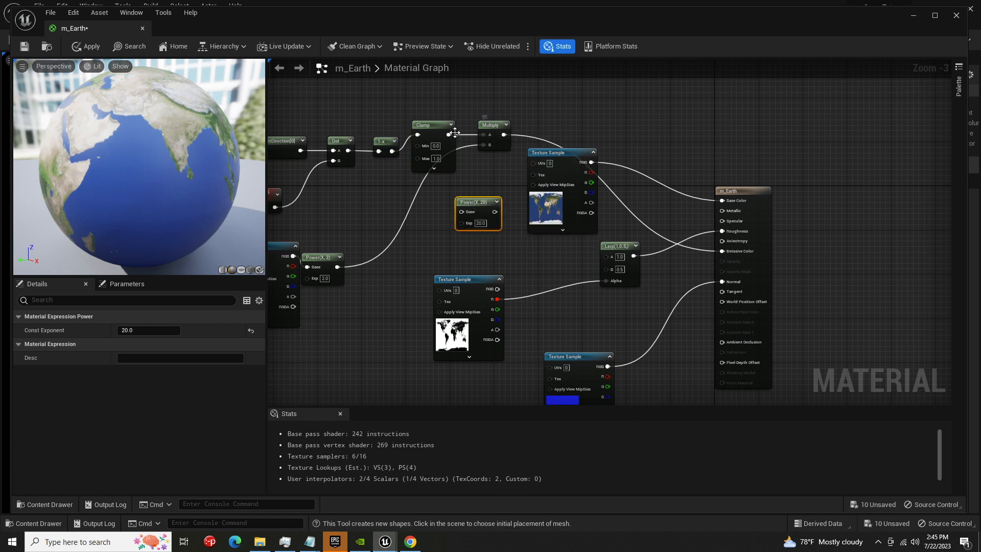
pyautogui.moveTo(449, 135); pyautogui.dragTo(463, 212)
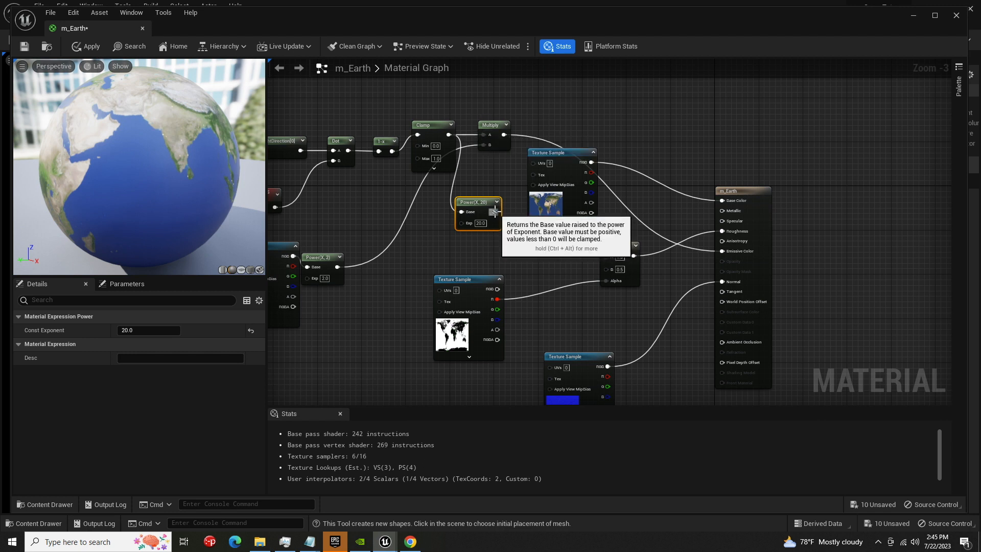
pyautogui.moveTo(494, 211); pyautogui.dragTo(485, 137)
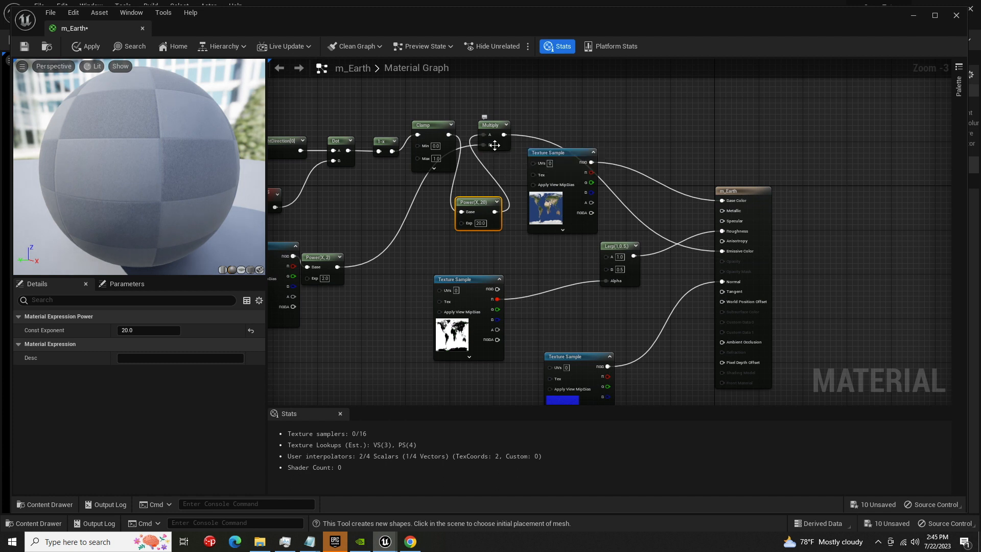
# - Spread out the graph with the exponent-20 Power node between Clamp and Multiply and the specular texture beside the Lerp, and apply the material
pyautogui.moveTo(470, 204); pyautogui.dragTo(465, 86)
pyautogui.moveTo(452, 207); pyautogui.dragTo(533, 218, button='right')
pyautogui.moveTo(303, 85); pyautogui.dragTo(544, 195)
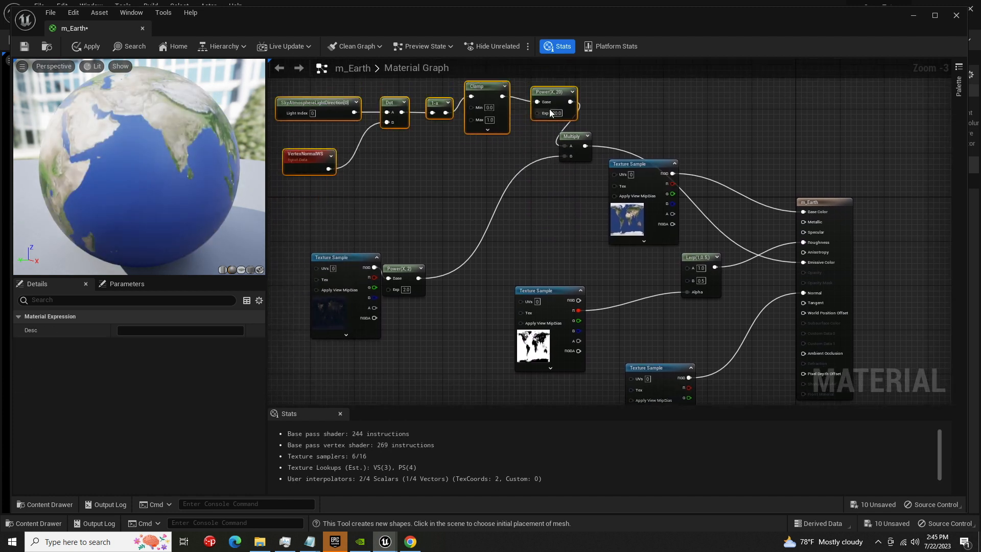
pyautogui.moveTo(550, 92); pyautogui.dragTo(440, 131)
pyautogui.moveTo(652, 162); pyautogui.dragTo(752, 112)
pyautogui.moveTo(693, 256); pyautogui.dragTo(715, 207)
pyautogui.moveTo(576, 135); pyautogui.dragTo(506, 231)
pyautogui.moveTo(542, 291); pyautogui.dragTo(635, 153)
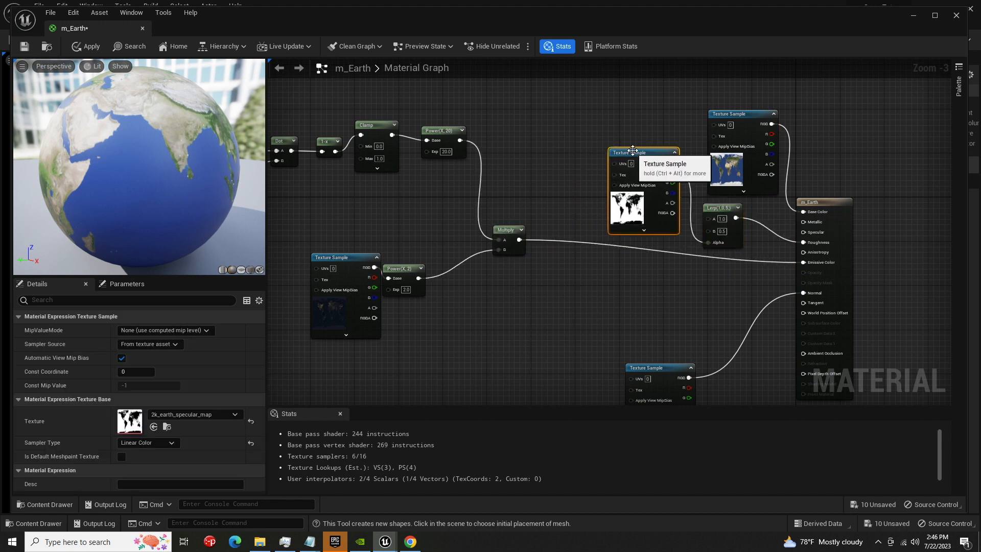
pyautogui.click(86, 48)
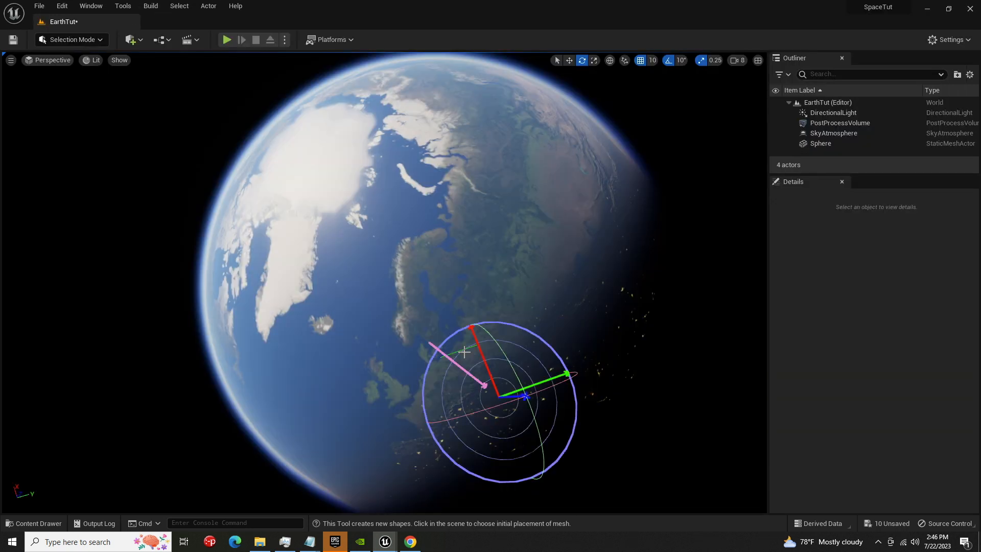
# - Rotate the sunlight around the globe to test the sharper night-lights mask, ending with most of the visible hemisphere in daylight
pyautogui.hotkey('ctrl', 'l')
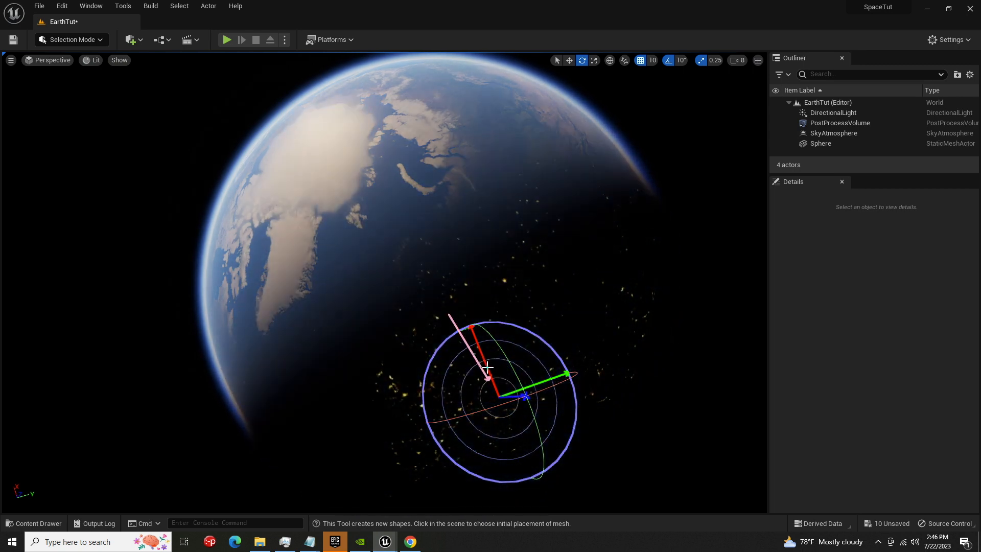
pyautogui.hotkey('ctrl', 'l')
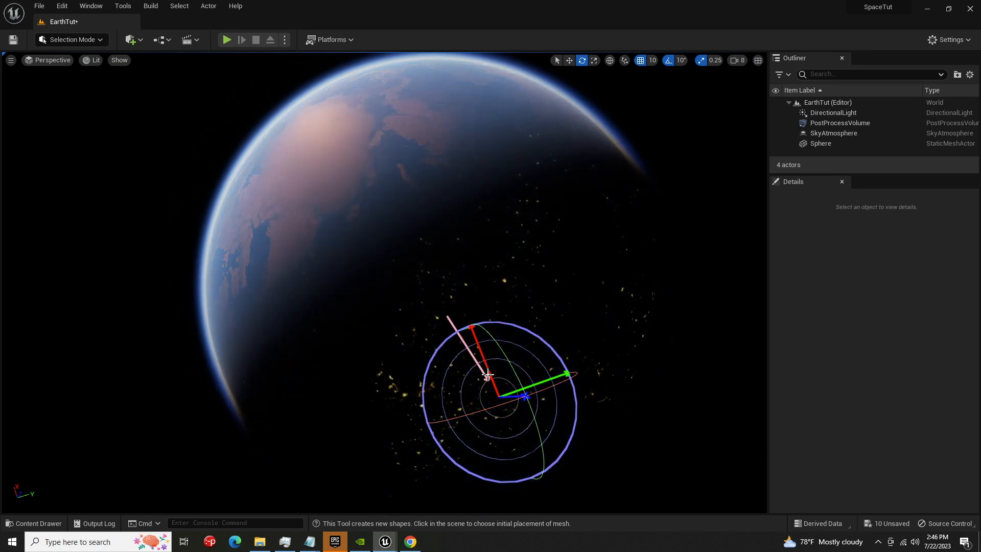
pyautogui.hotkey('ctrl', 'l')
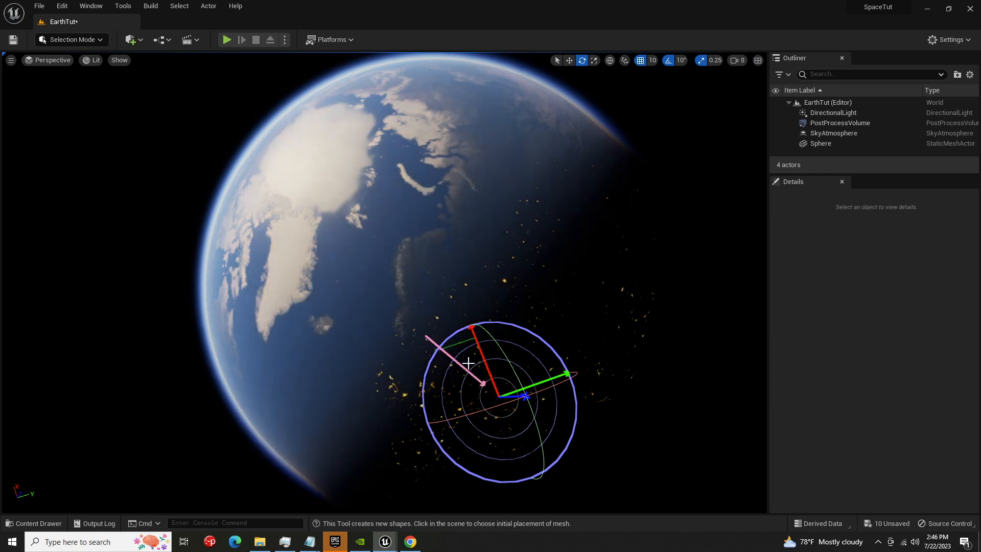
pyautogui.hotkey('ctrl', 'l')
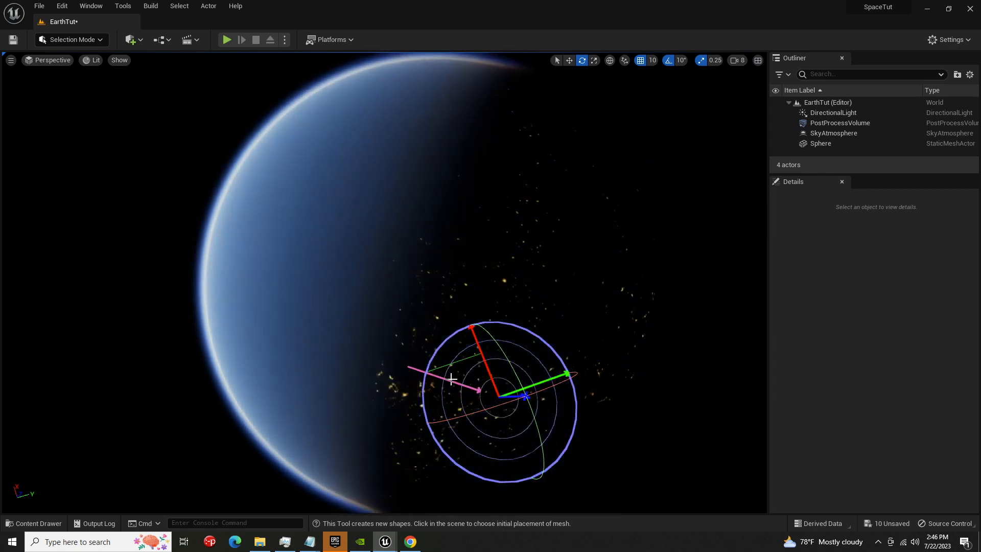
pyautogui.hotkey('ctrl', 'l')
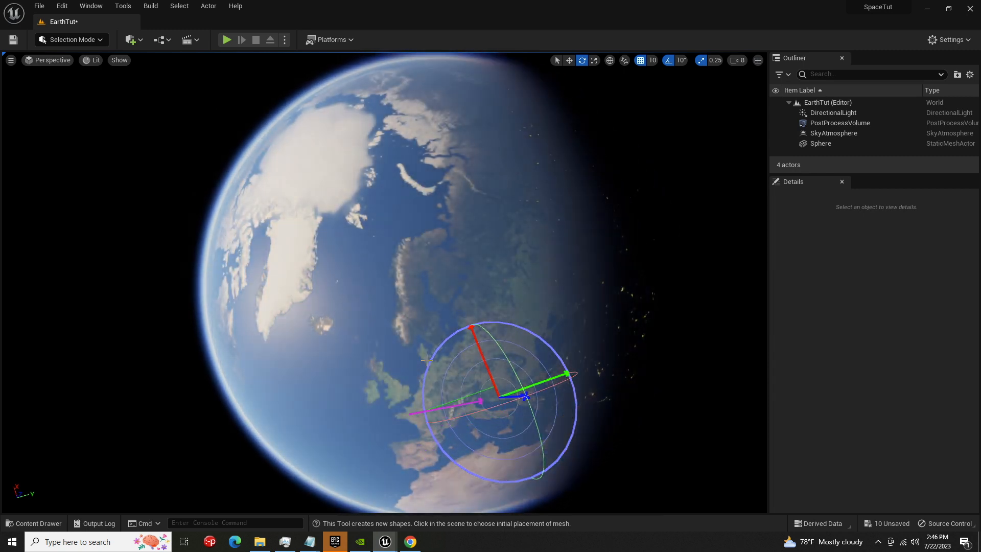
pyautogui.hotkey('ctrl', 'l')
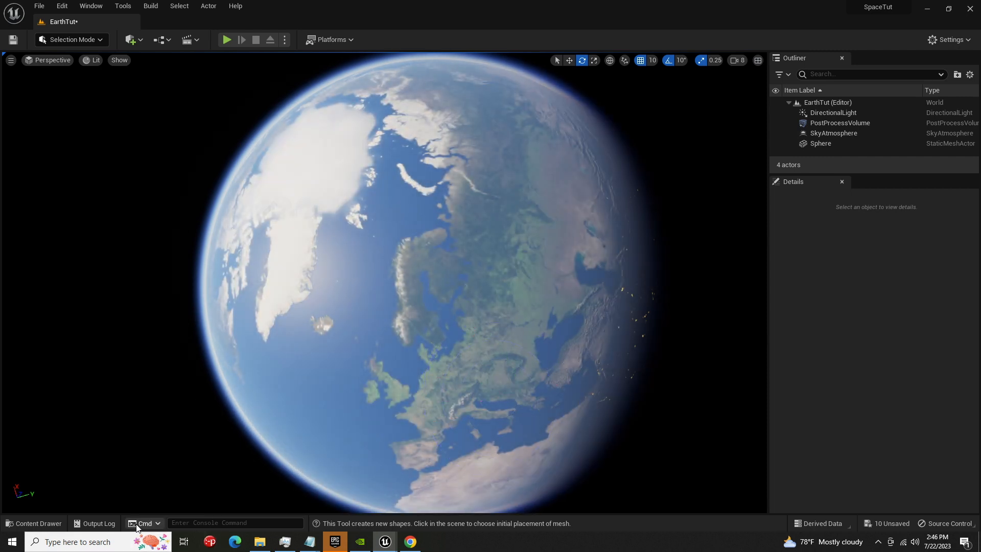
# - Duplicate the Sphere actor that uses the m_Earth material
pyautogui.click(827, 145)
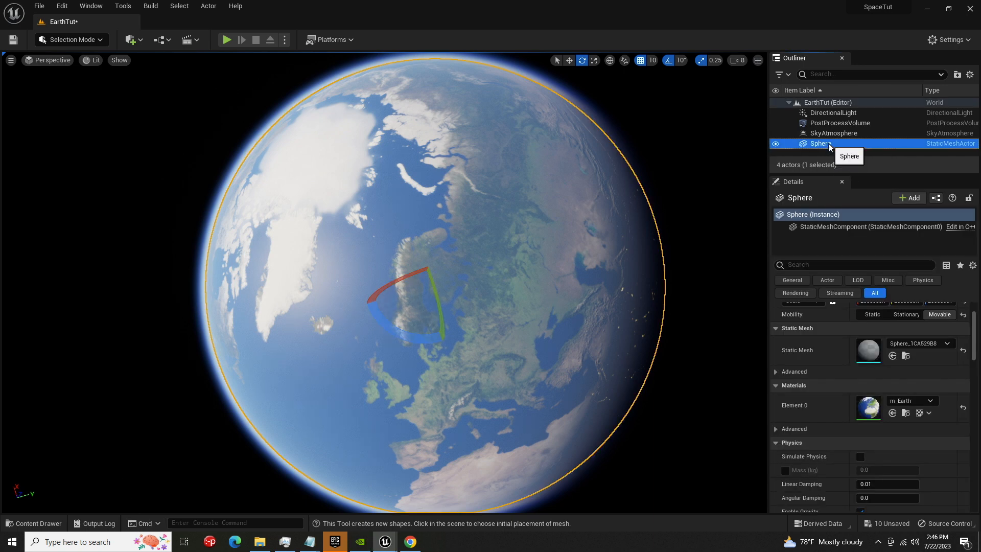
pyautogui.rightClick(829, 143)
pyautogui.moveTo(875, 286)
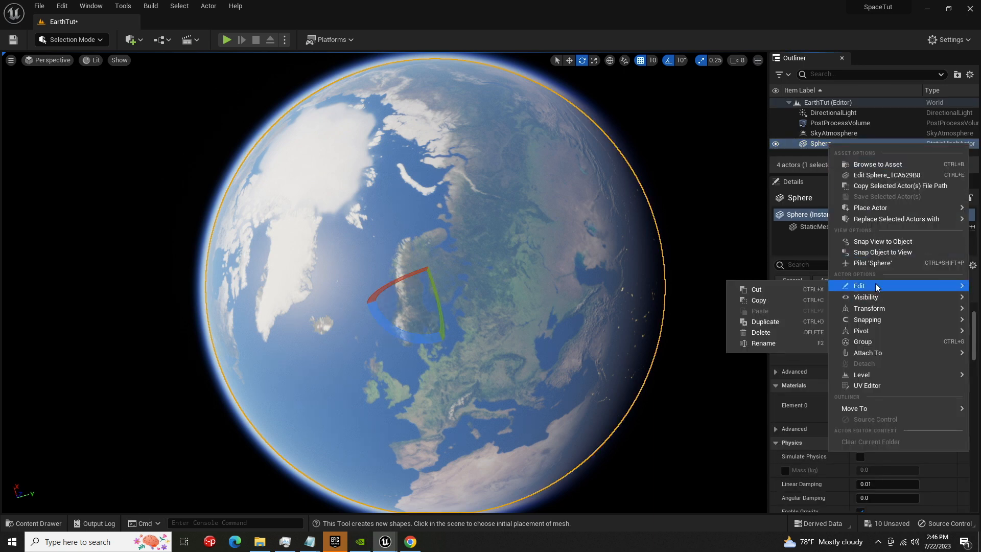
pyautogui.click(769, 318)
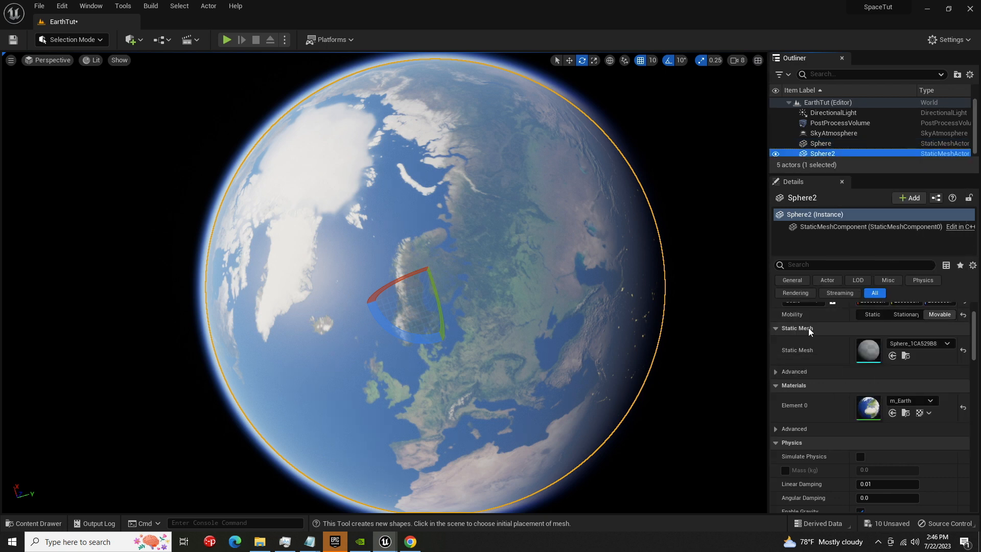
# - Enlarge Sphere2 slightly by setting its proportionally locked scale to 2010000
pyautogui.scroll(2, 858, 406)
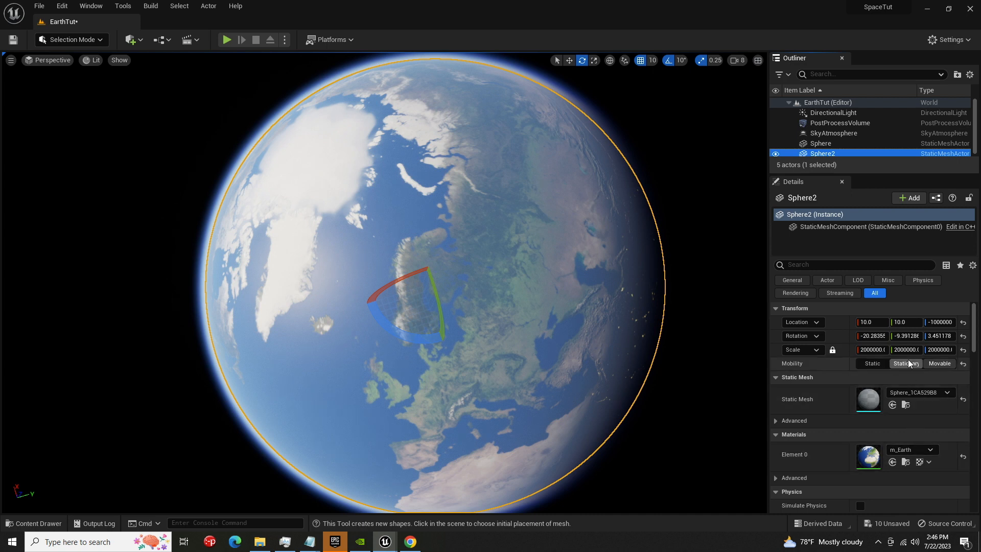
pyautogui.click(874, 350)
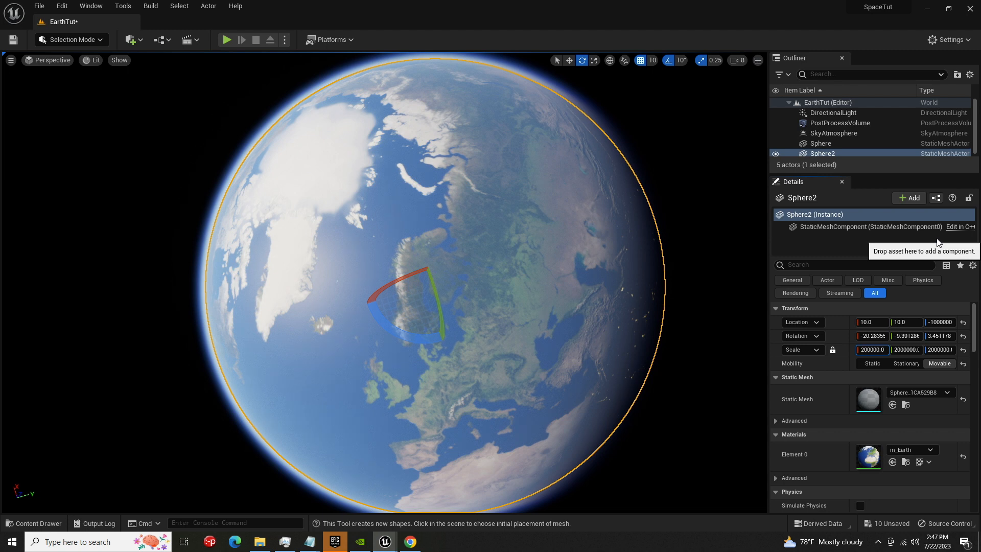
pyautogui.press('Return')
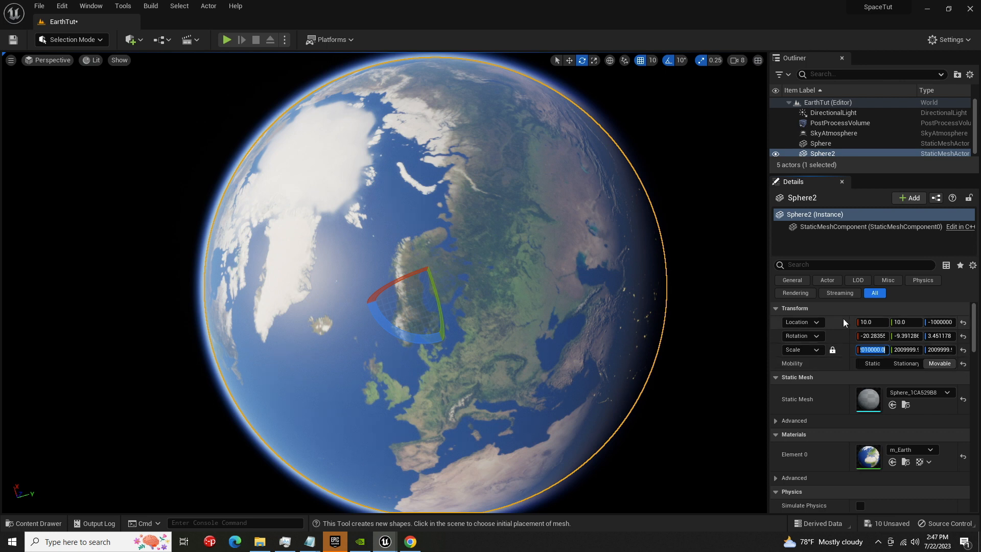
# - Create a new material asset in the Earth_Textures folder
pyautogui.click(45, 524)
pyautogui.rightClick(486, 443)
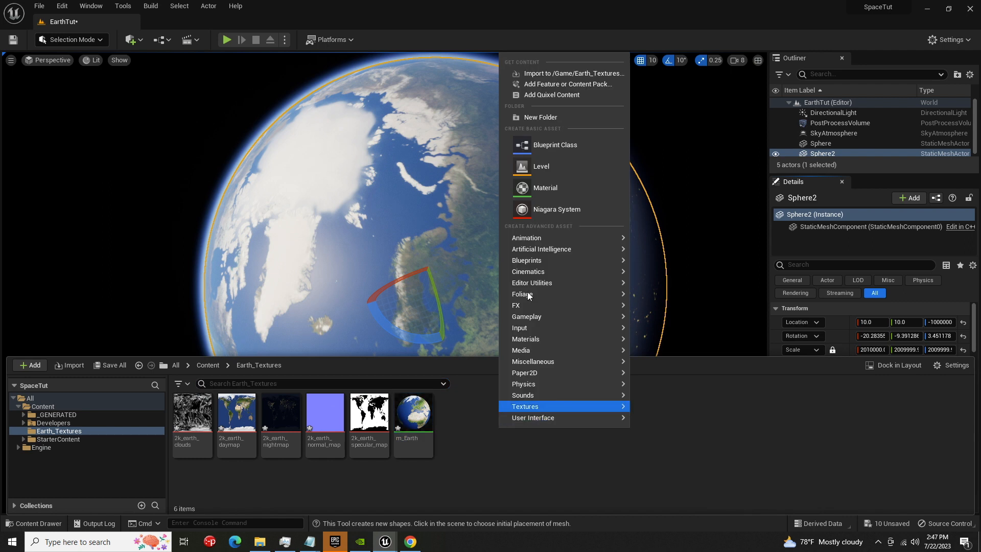
pyautogui.click(560, 196)
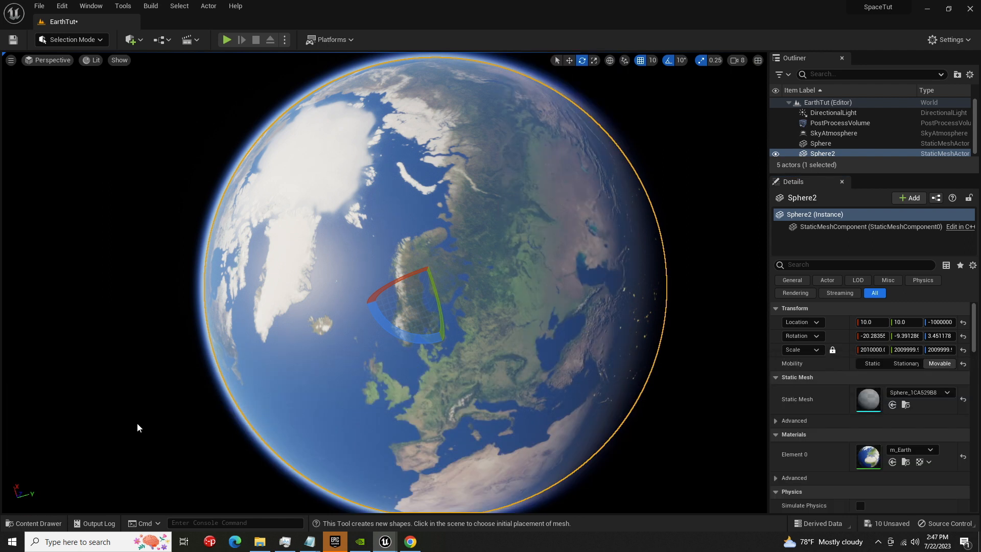
# - Dock the content drawer in the layout and shrink it to a single asset row below the viewport
pyautogui.click(45, 523)
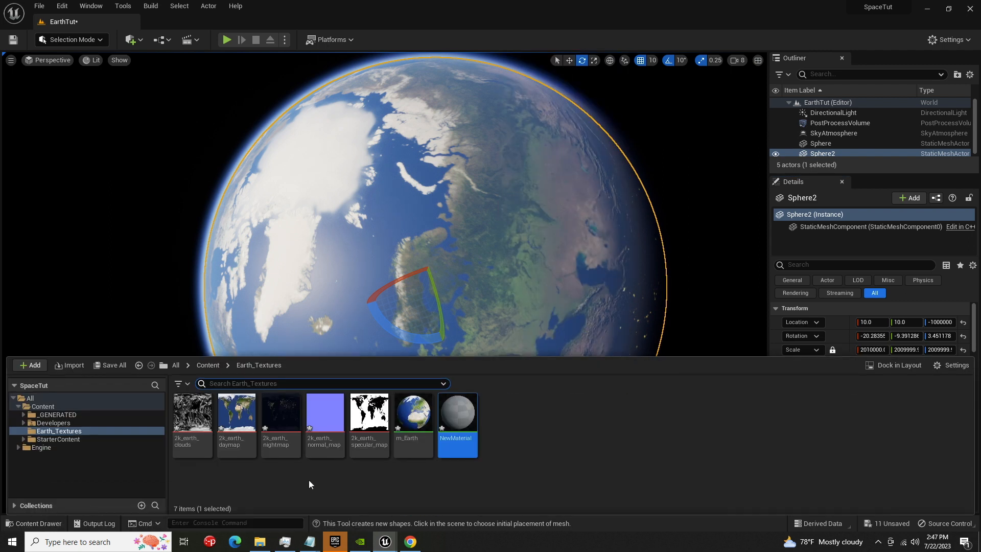
pyautogui.click(899, 364)
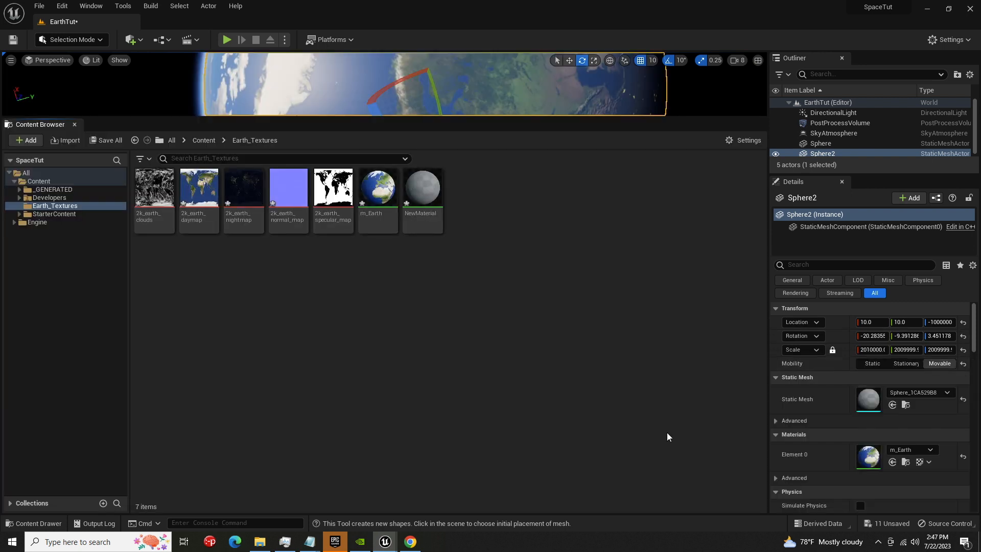
pyautogui.moveTo(421, 119); pyautogui.dragTo(454, 379)
# - Rename the new material as m_Clouds
pyautogui.click(423, 468)
pyautogui.click(424, 475)
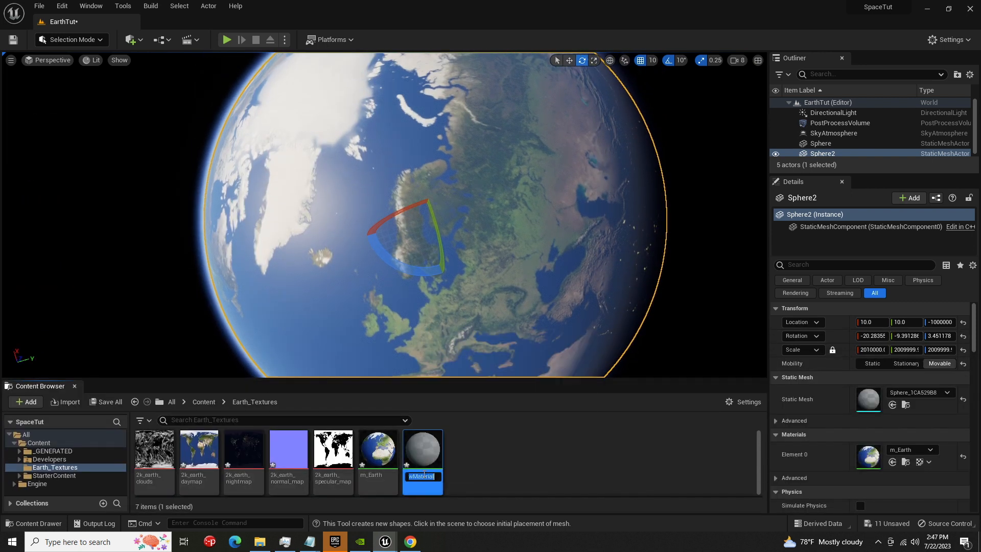
pyautogui.write('m_Clouds')
pyautogui.press('Return')
# - Open the m_Clouds material and add the 2k_earth_clouds texture to its graph as a Texture Sample
pyautogui.doubleClick(386, 468)
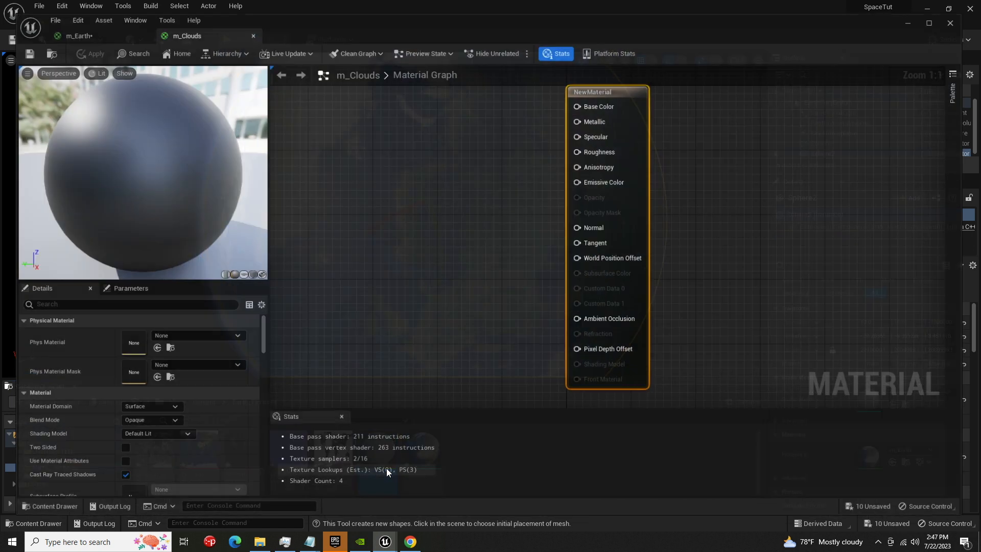
pyautogui.click(32, 504)
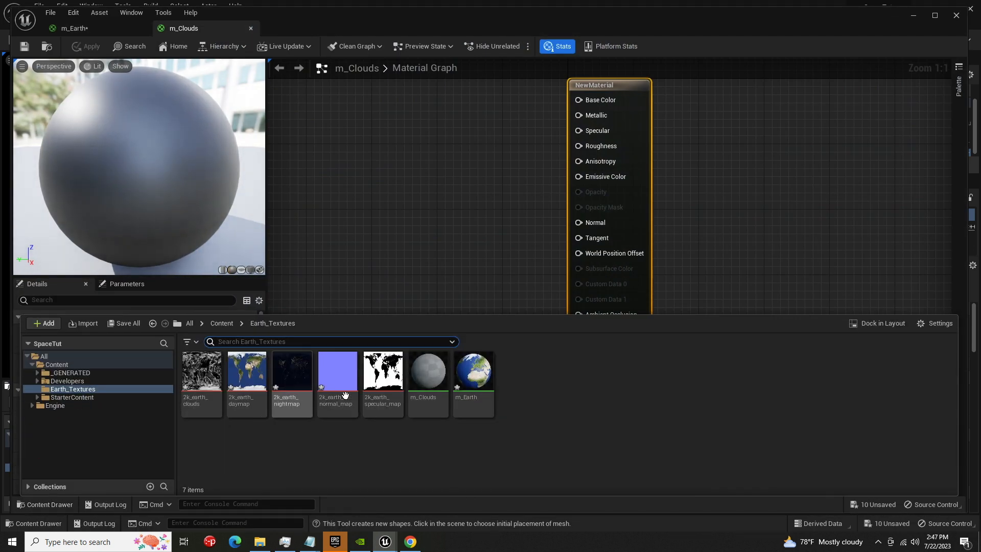
pyautogui.moveTo(200, 373); pyautogui.dragTo(313, 174)
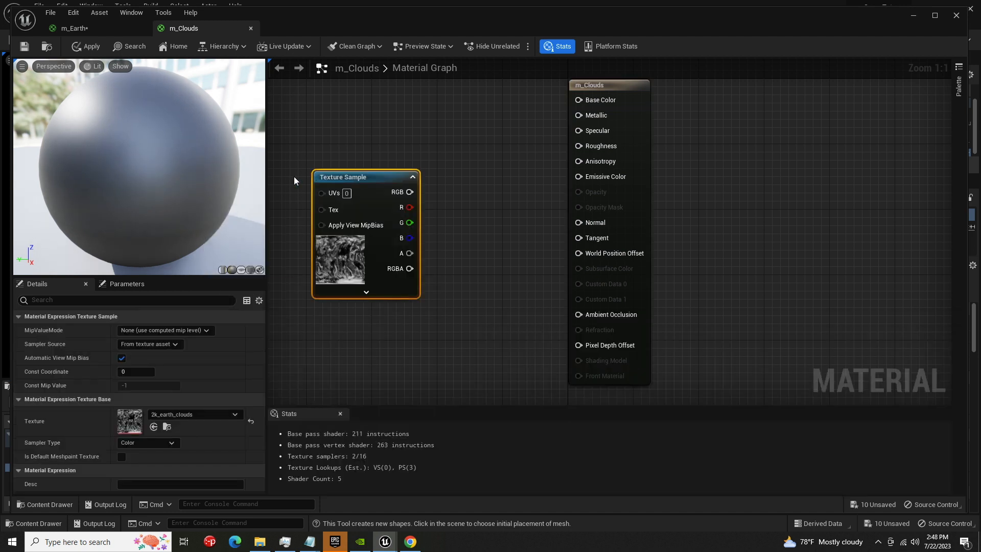
# - Set the m_Clouds material's blend mode to Translucent and make it two-sided
pyautogui.click(539, 130)
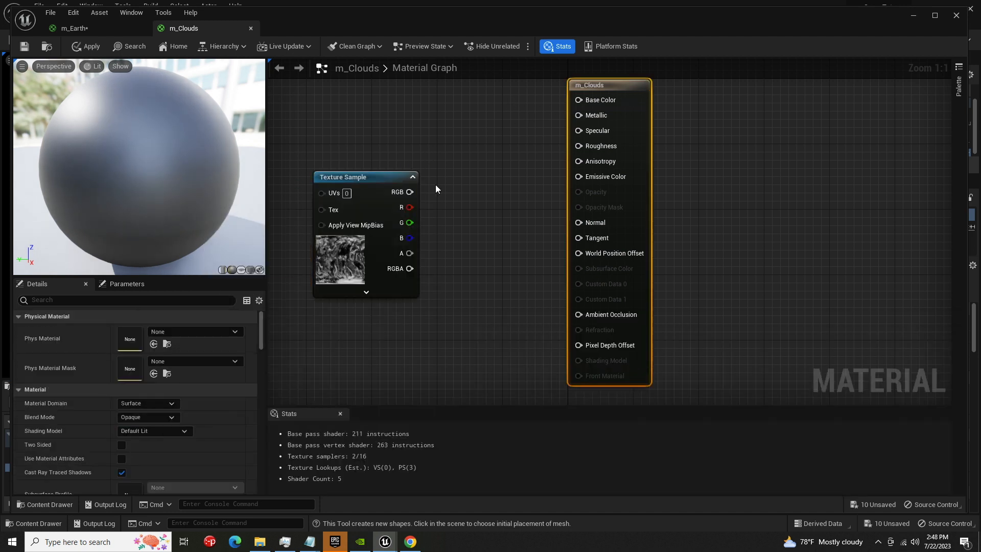
pyautogui.click(168, 404)
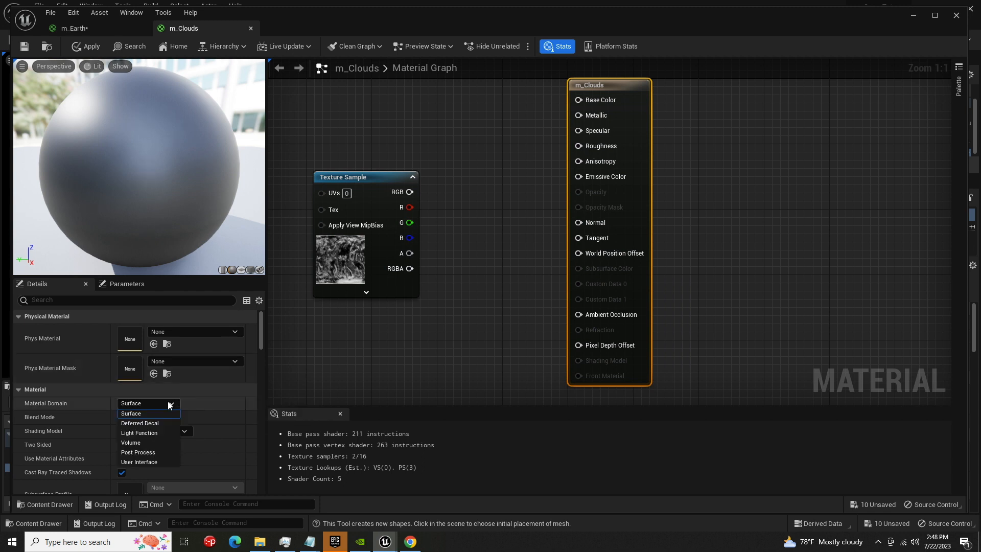
pyautogui.click(204, 401)
pyautogui.click(167, 417)
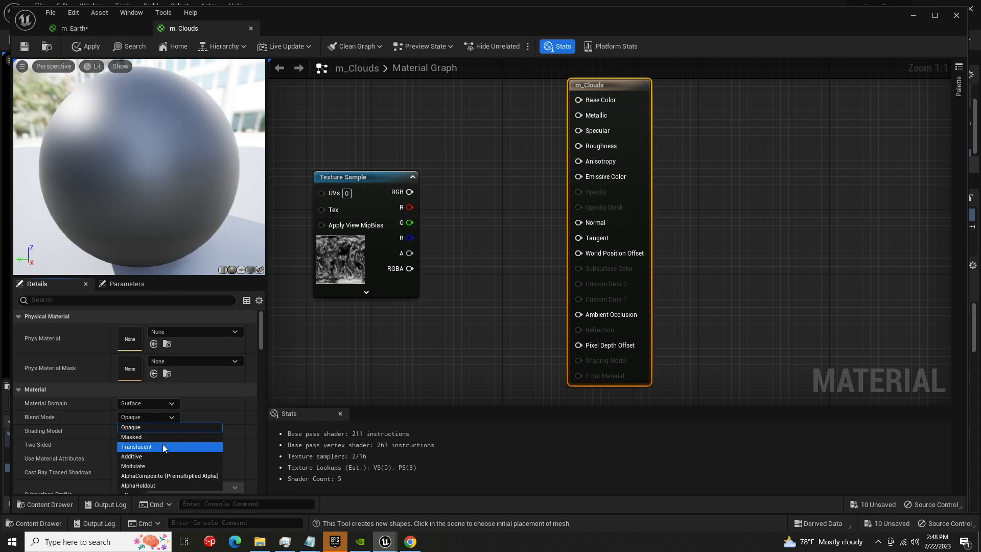
pyautogui.click(164, 444)
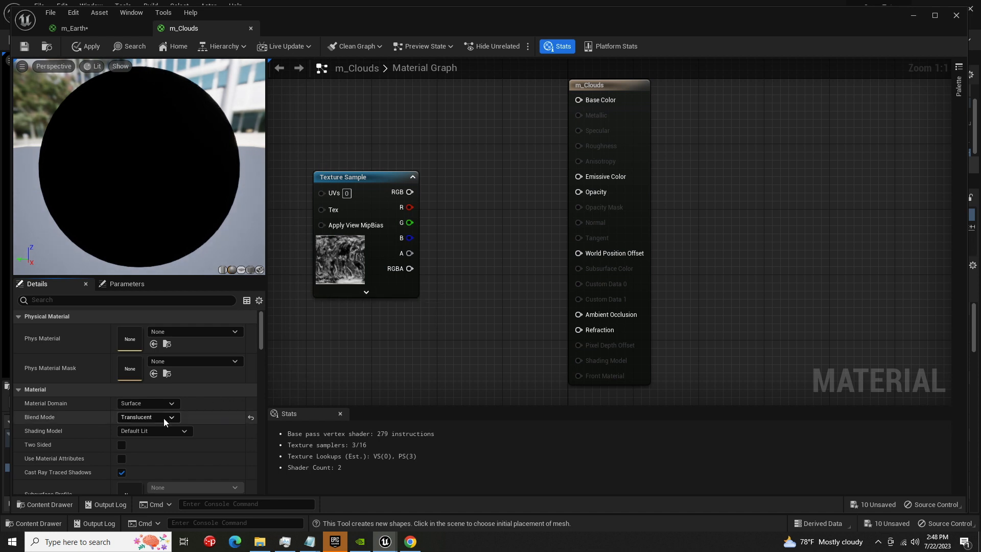
pyautogui.click(121, 446)
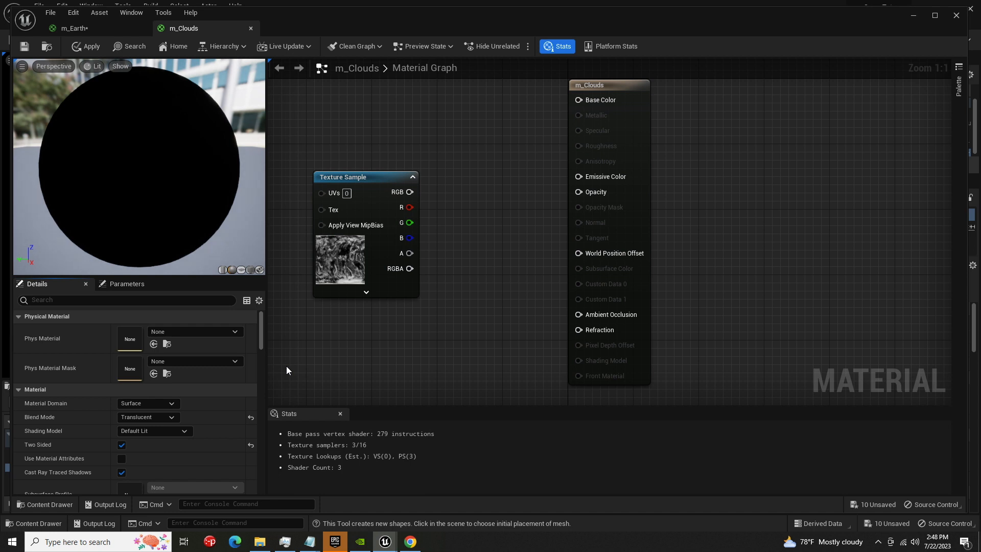
# - Connect the cloud texture's RGB output to Opacity and move the Texture Sample lower to free space above it
pyautogui.moveTo(392, 180); pyautogui.dragTo(579, 192)
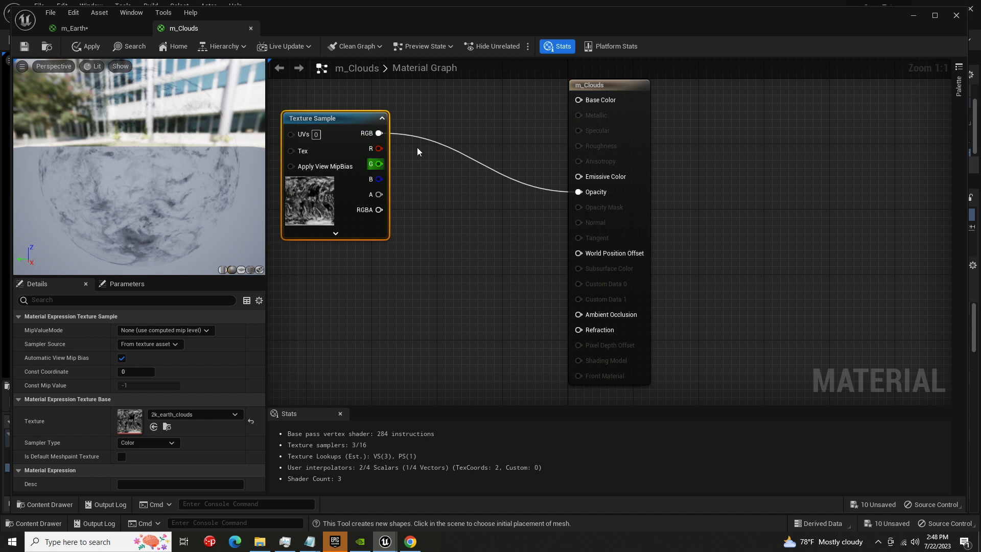
pyautogui.moveTo(466, 220); pyautogui.dragTo(492, 274, button='right')
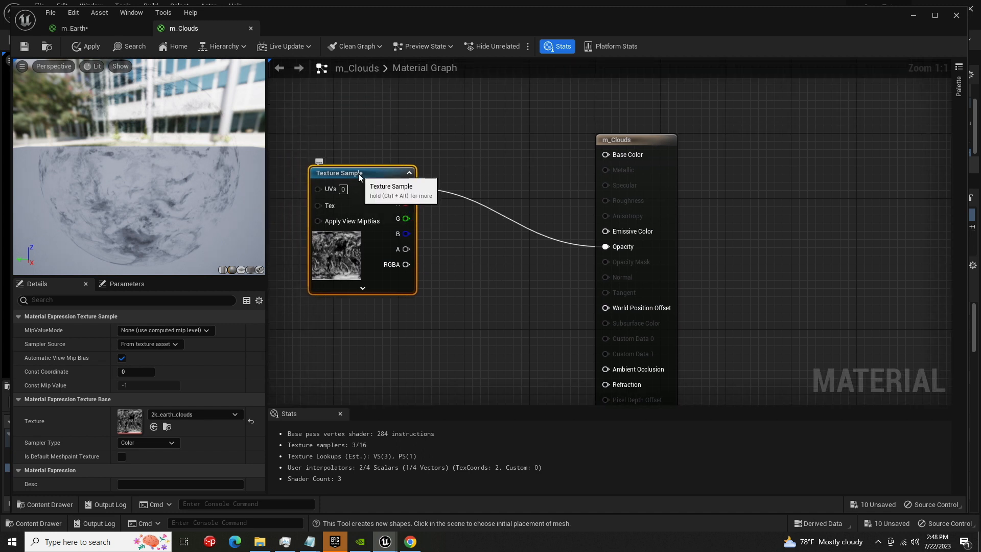
pyautogui.moveTo(357, 173); pyautogui.dragTo(357, 254)
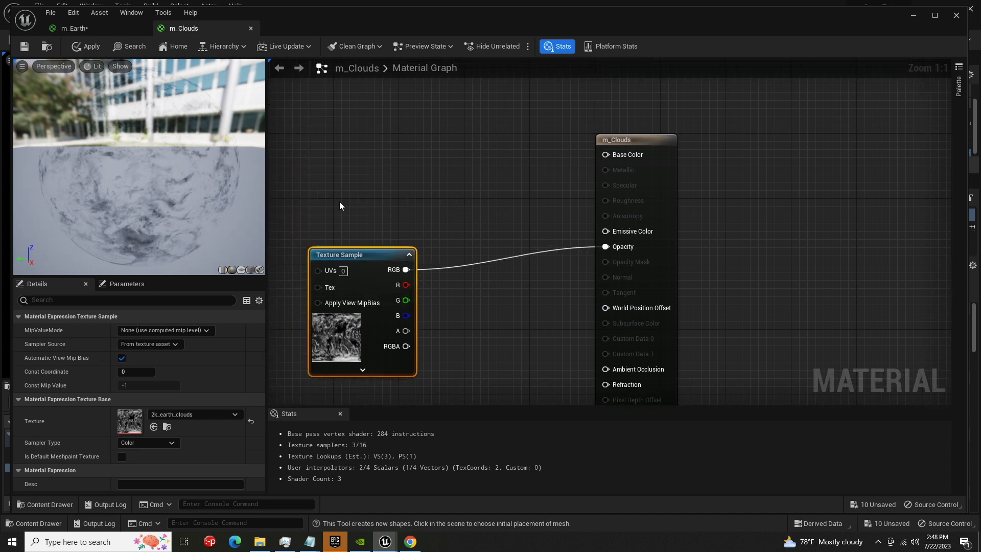
# - Feed a white (1,1,1) Constant3Vector into the Emissive Color of m_Clouds, apply the material and inspect its preview
pyautogui.click(348, 104)
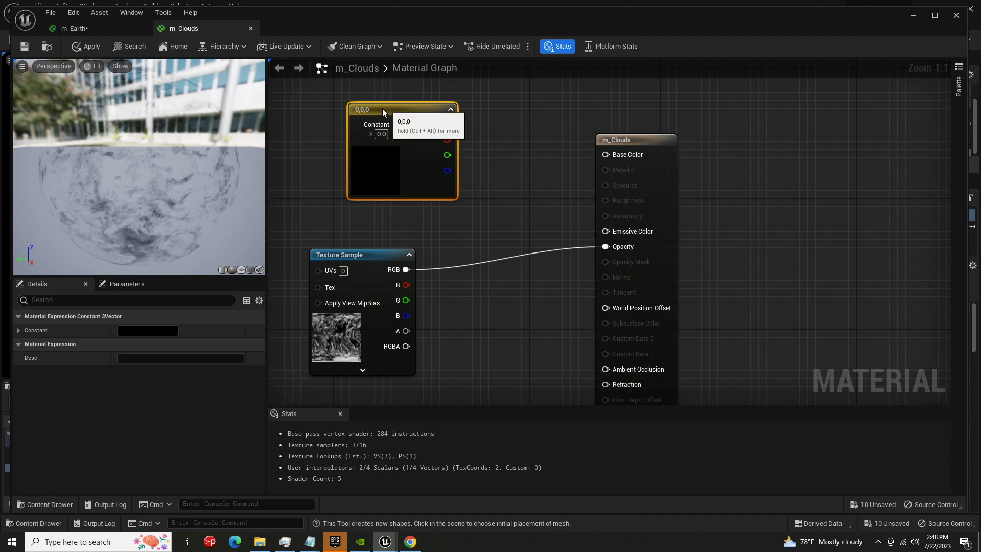
pyautogui.moveTo(425, 123); pyautogui.dragTo(614, 231)
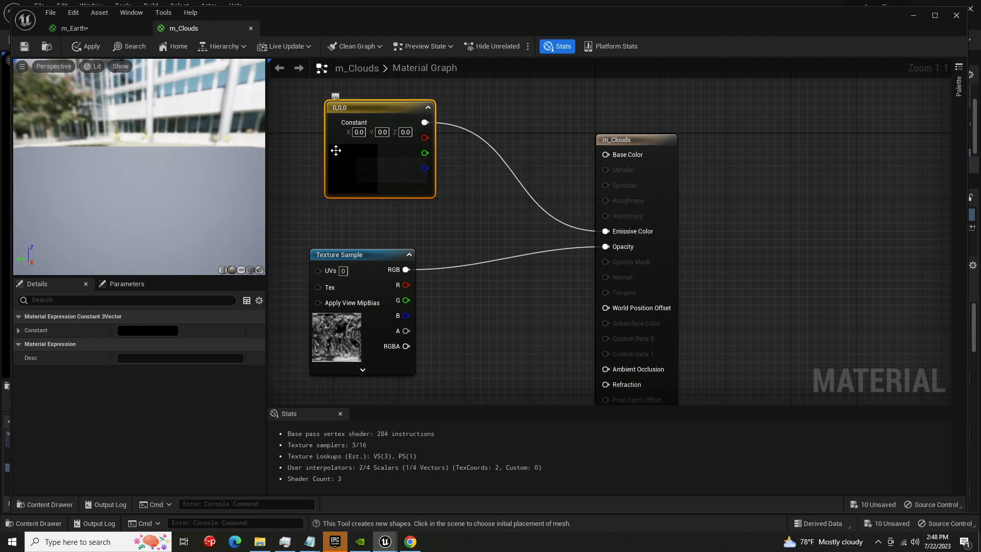
pyautogui.doubleClick(338, 176)
pyautogui.moveTo(487, 314); pyautogui.dragTo(484, 211)
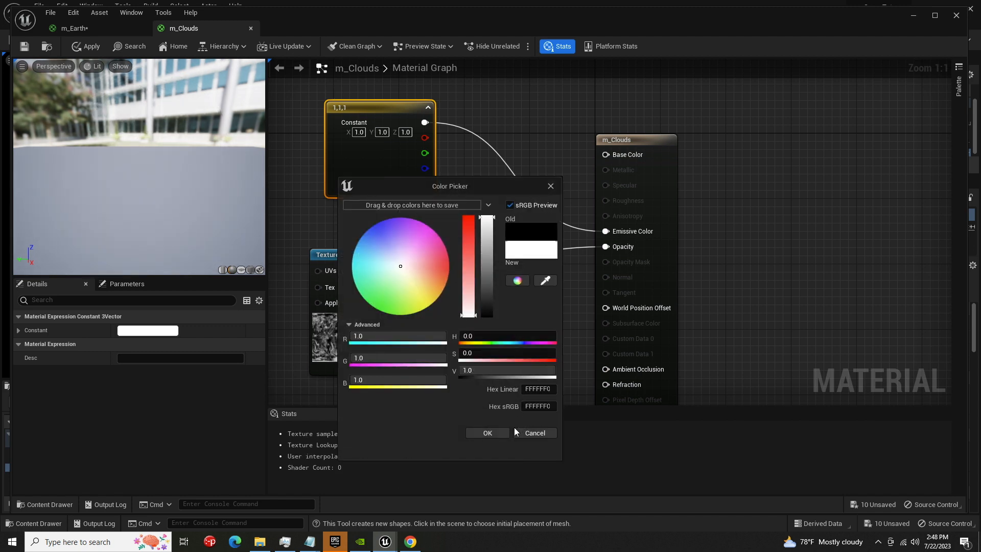
pyautogui.click(496, 433)
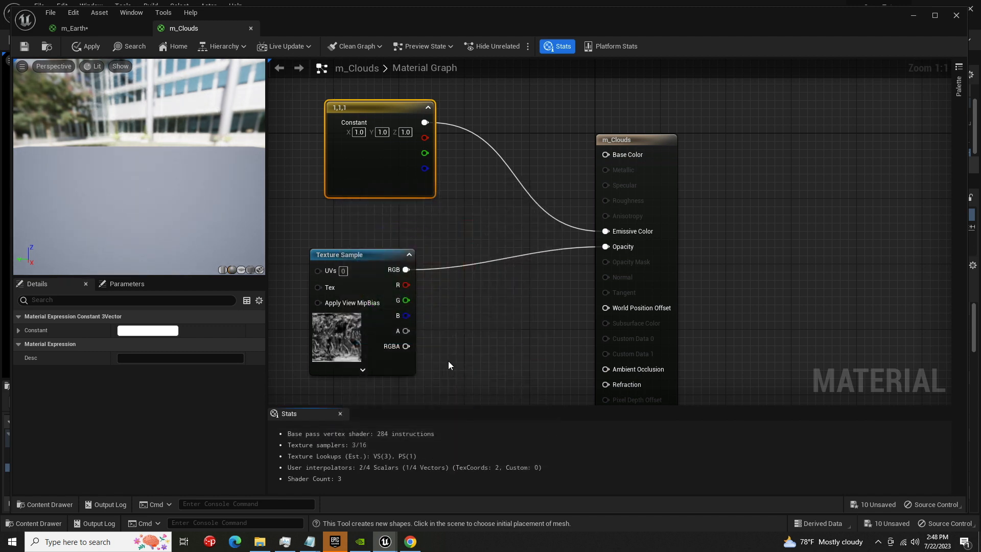
pyautogui.click(87, 46)
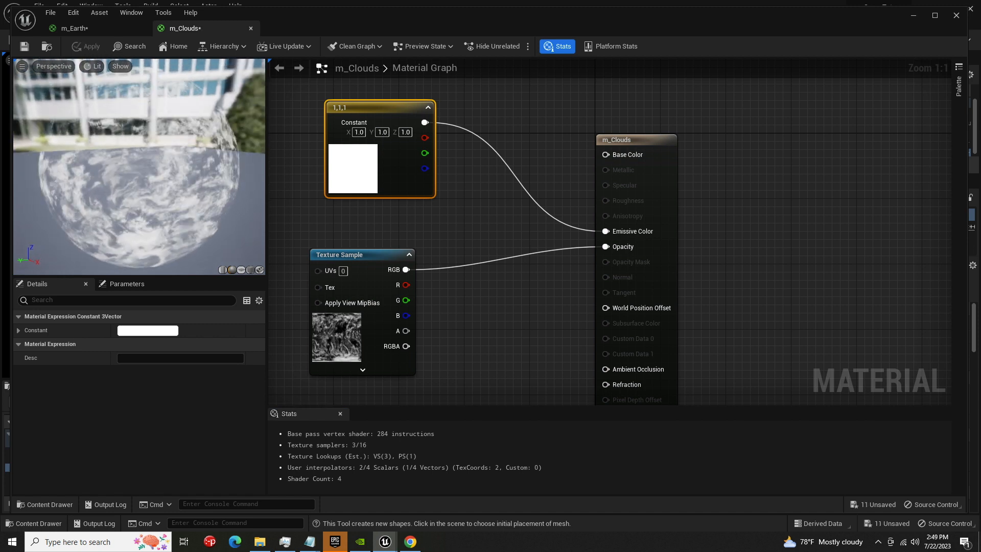
pyautogui.moveTo(246, 86)
pyautogui.mouseDown()
pyautogui.moveTo(199, 110)
pyautogui.moveTo(246, 86)
pyautogui.mouseUp()
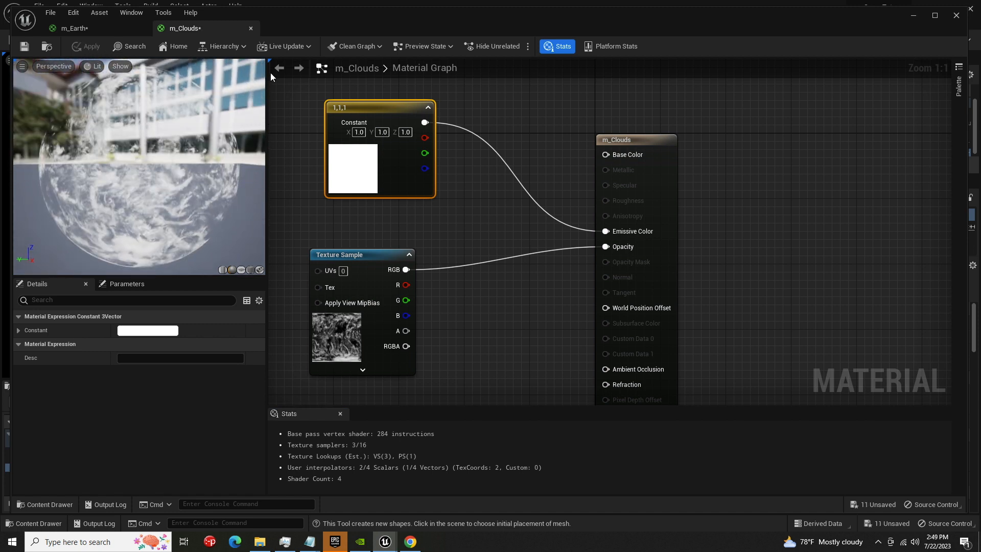
# - Assign m_Clouds to Sphere2 in the level and rotate the sunlight to check the clouds on the night side
pyautogui.moveTo(339, 23)
pyautogui.mouseDown()
pyautogui.moveTo(528, 278)
pyautogui.moveTo(460, 330)
pyautogui.moveTo(337, 14)
pyautogui.moveTo(352, 21)
pyautogui.mouseUp()
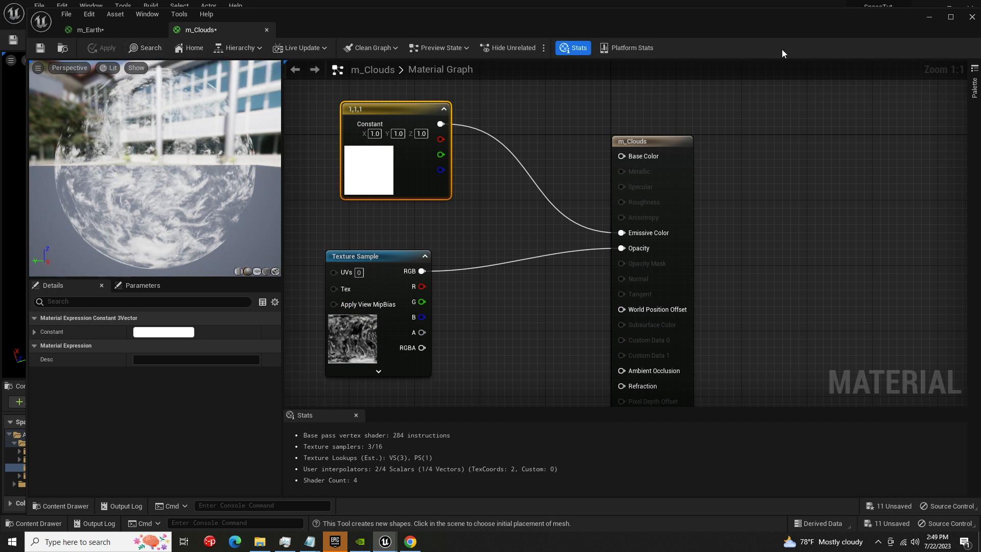
pyautogui.click(929, 17)
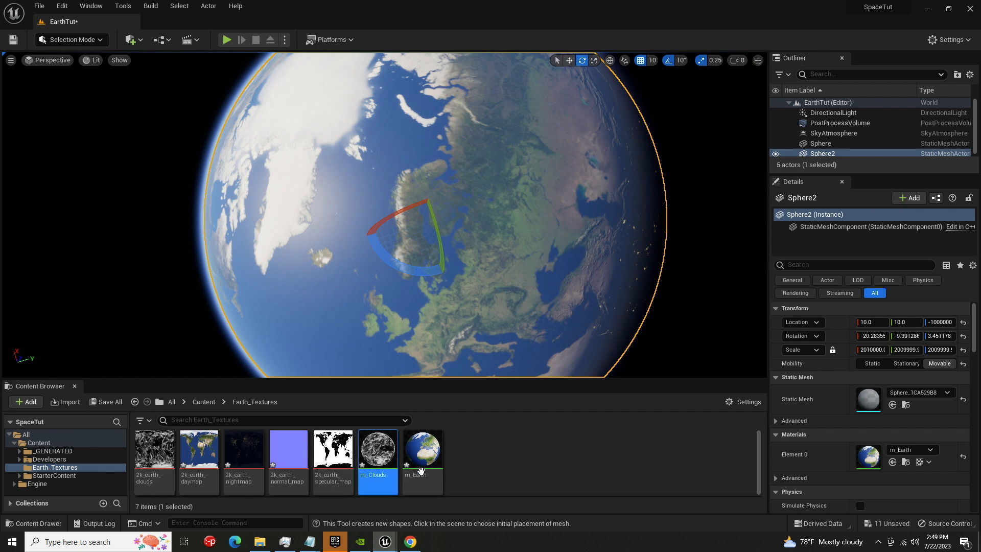
pyautogui.moveTo(374, 472); pyautogui.dragTo(367, 345)
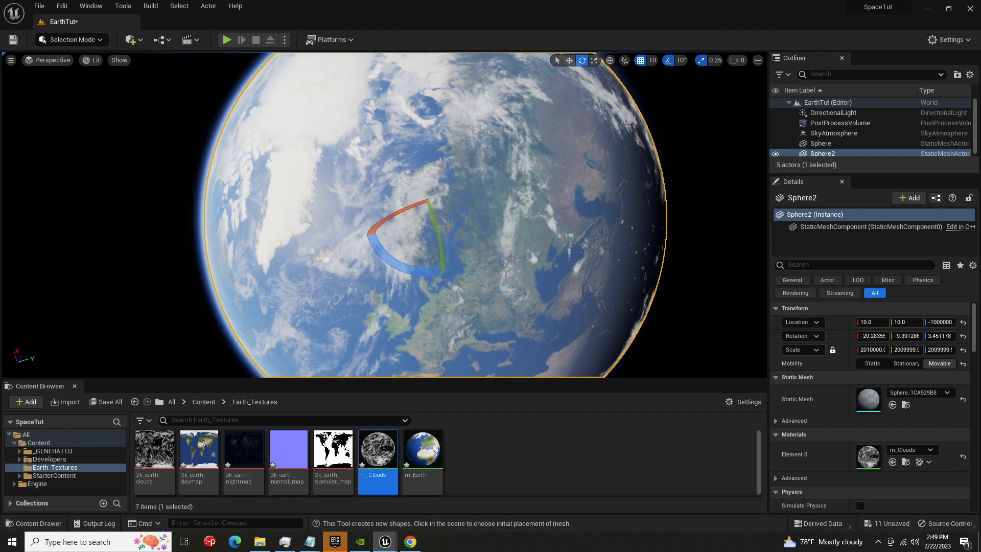
pyautogui.hotkey('ctrl', 'l')
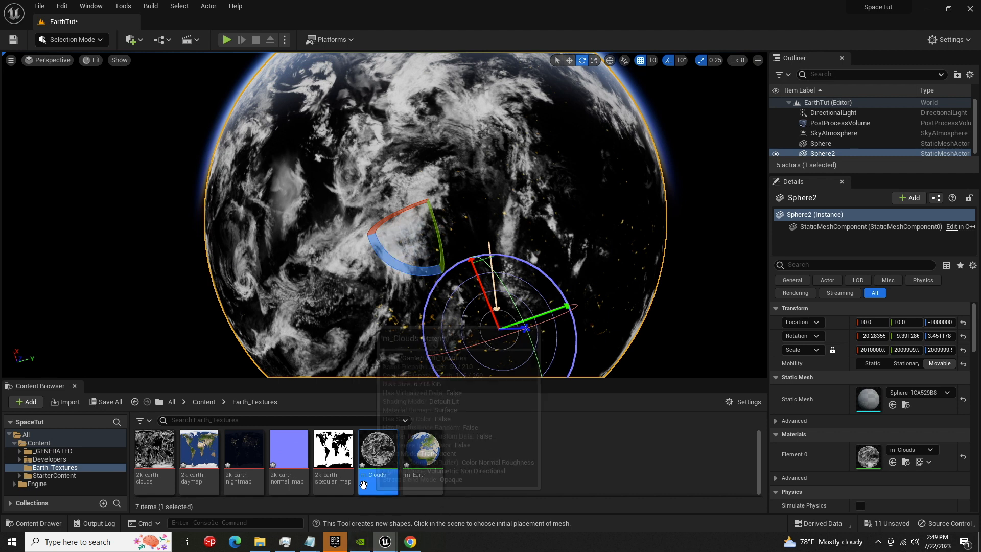
# - Copy the SkyAtmosphereLightDirection, VertexNormalWS and Dot nodes from m_Earth into m_Clouds and place them below the Texture Sample
pyautogui.doubleClick(378, 452)
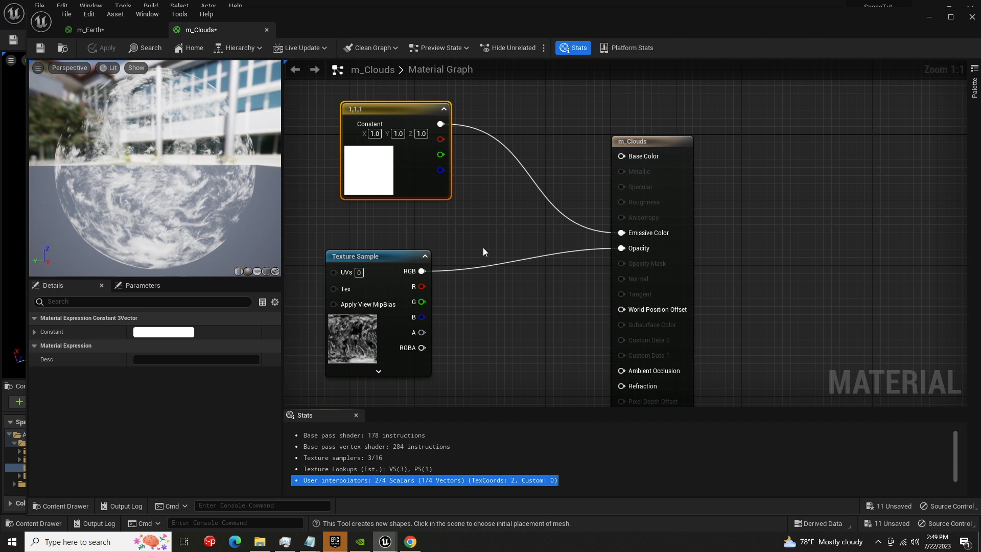
pyautogui.click(118, 35)
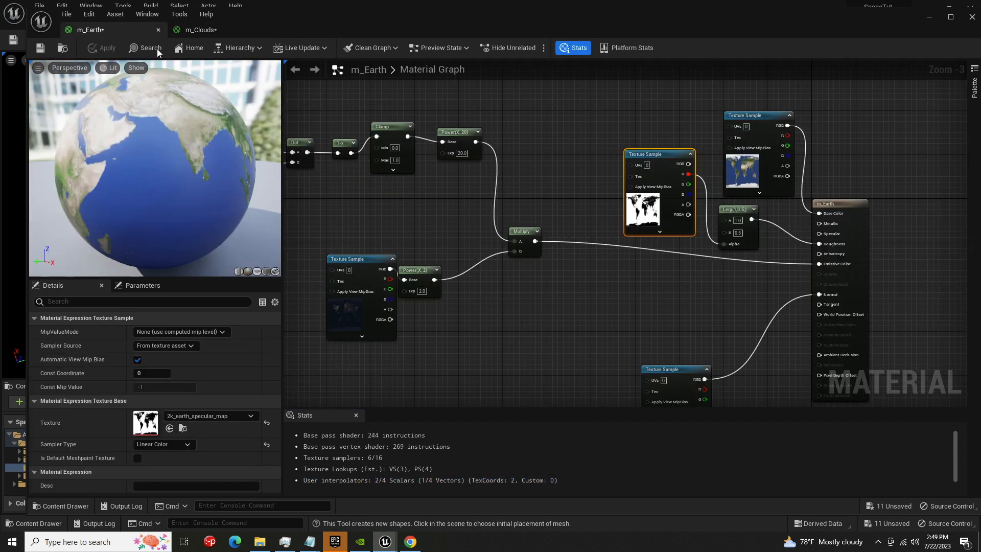
pyautogui.moveTo(473, 234); pyautogui.dragTo(592, 217, button='right')
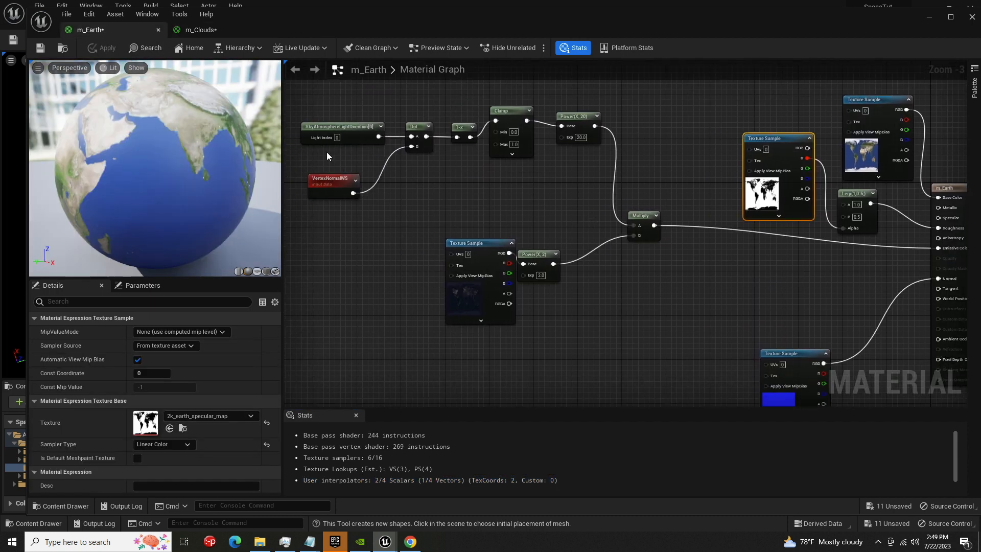
pyautogui.moveTo(306, 95); pyautogui.dragTo(401, 201)
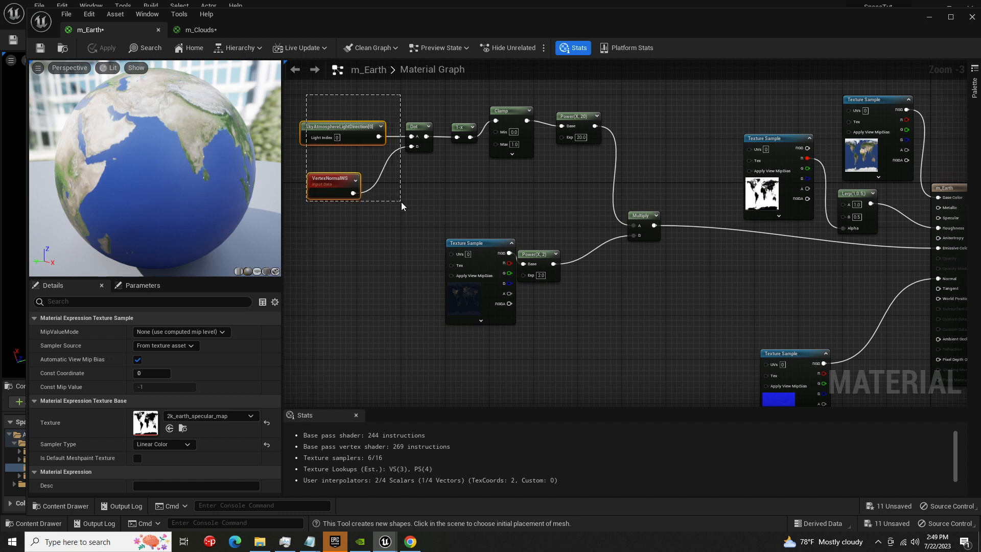
pyautogui.moveTo(401, 202); pyautogui.dragTo(426, 216)
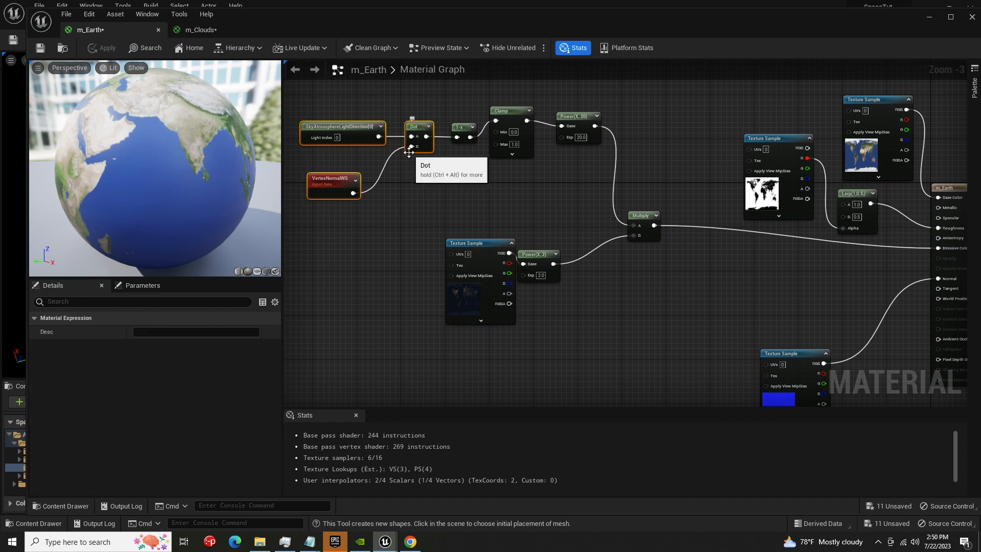
pyautogui.click(190, 29)
pyautogui.moveTo(337, 222); pyautogui.dragTo(553, 208, button='right')
pyautogui.scroll(-4, 552, 209)
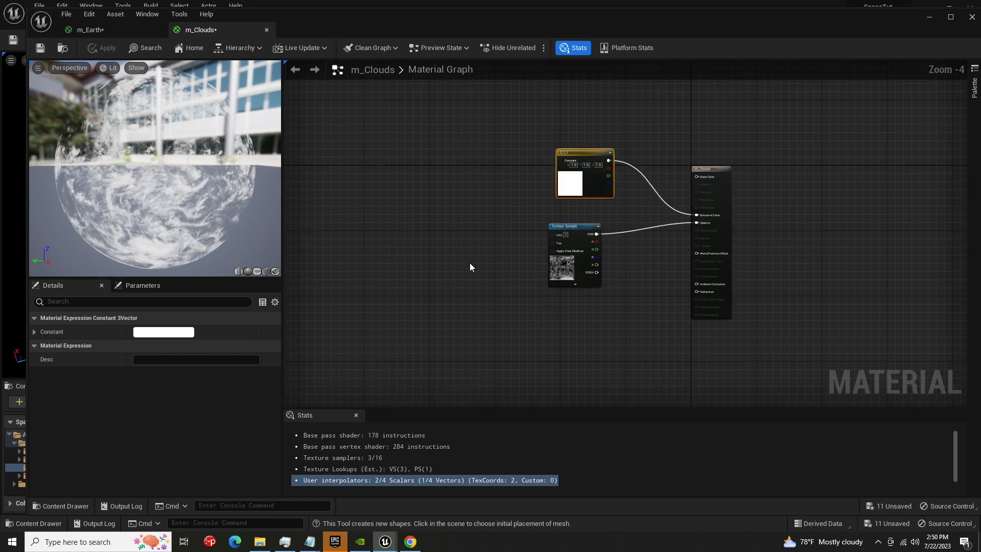
pyautogui.hotkey('ctrl', 'v')
pyautogui.moveTo(480, 231); pyautogui.dragTo(534, 351)
# - Multiply the cloud texture's RGB by the Dot result, connect the product to Opacity in m_Clouds, and apply the material
pyautogui.moveTo(567, 254); pyautogui.dragTo(452, 246)
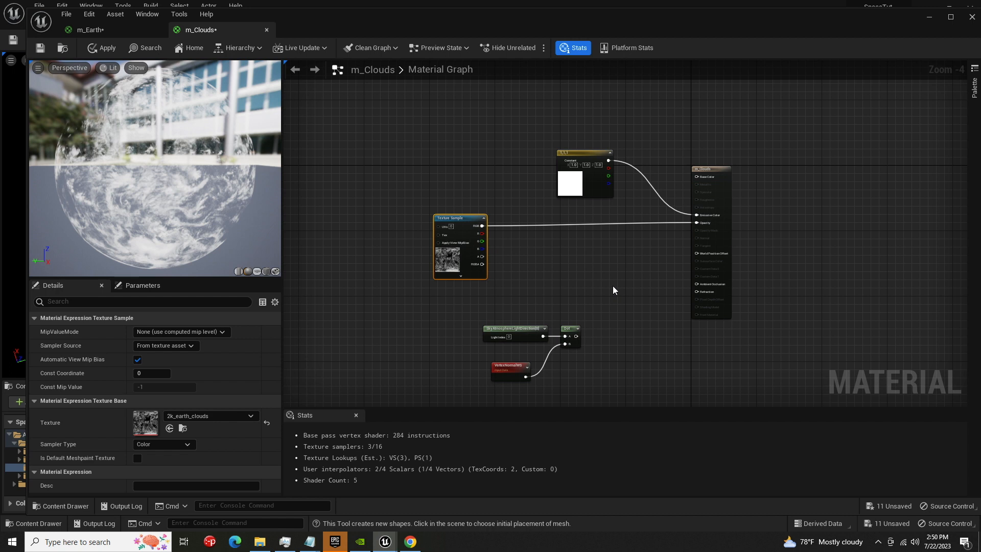
pyautogui.click(555, 252)
pyautogui.moveTo(577, 336); pyautogui.dragTo(560, 271)
pyautogui.moveTo(482, 226); pyautogui.dragTo(701, 224)
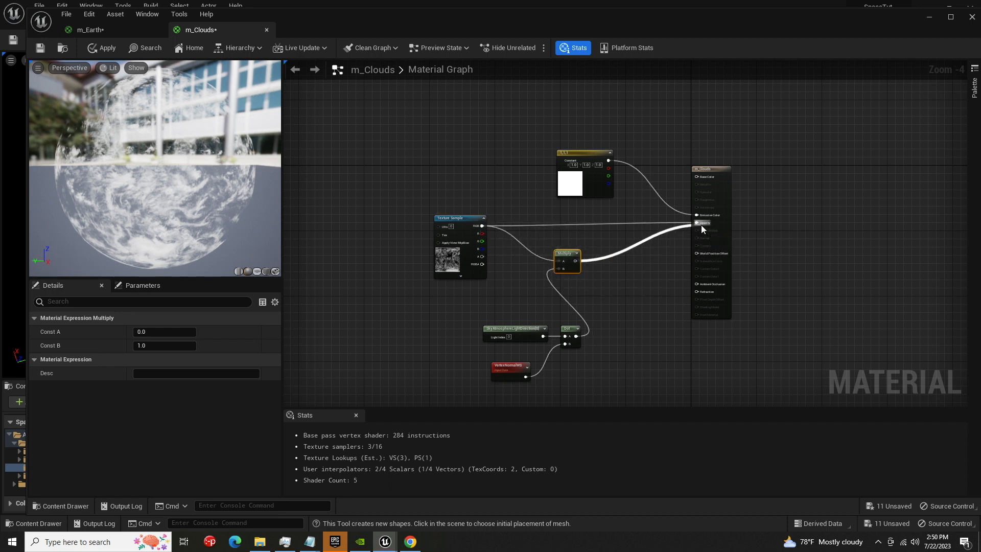
pyautogui.click(102, 48)
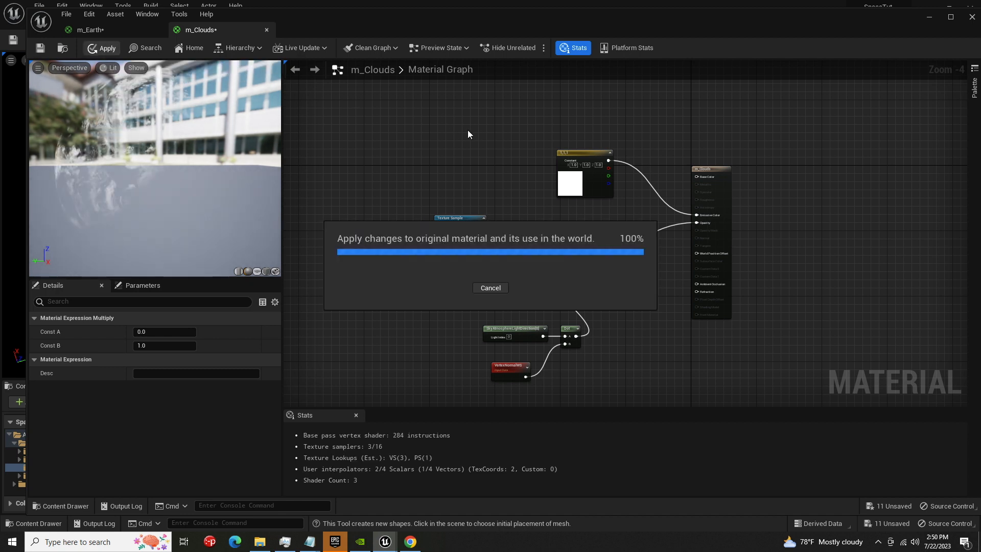
# - Return to the level, deselect Sphere2 and rotate the sunlight around the Earth to check the clouds across the day-night boundary
pyautogui.click(926, 17)
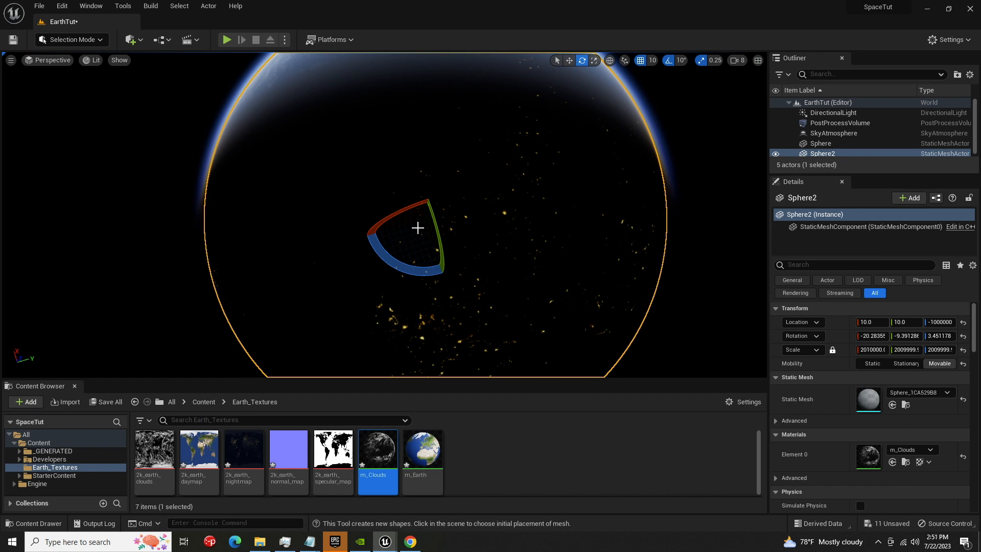
pyautogui.click(56, 196)
pyautogui.hotkey('ctrl', 'l')
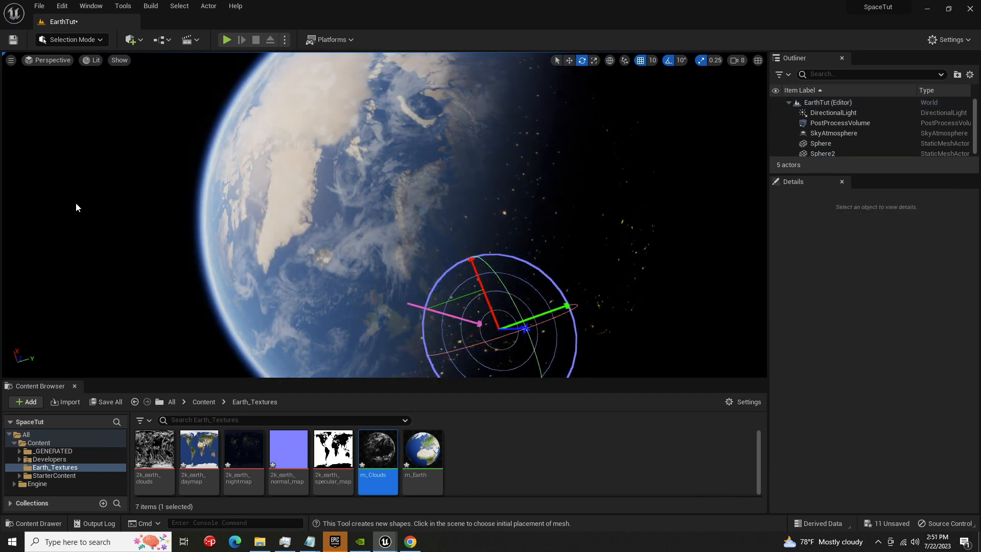
pyautogui.hotkey('ctrl', 'l')
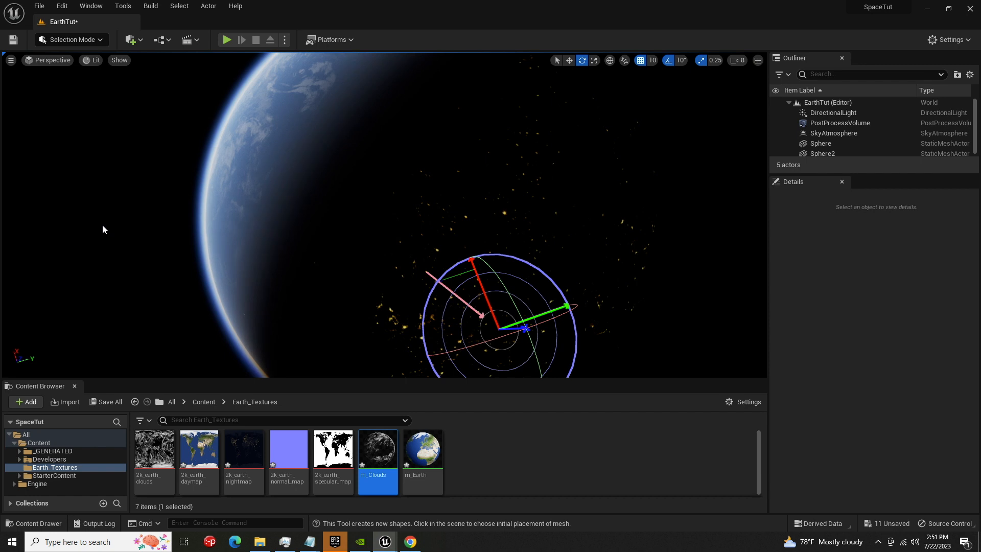
pyautogui.hotkey('ctrl', 'l')
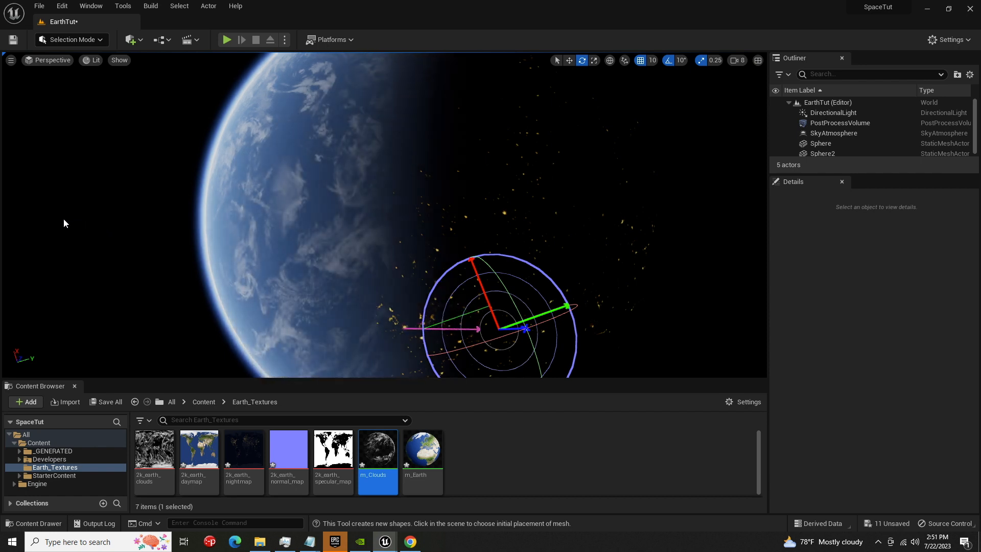
pyautogui.hotkey('ctrl', 'l')
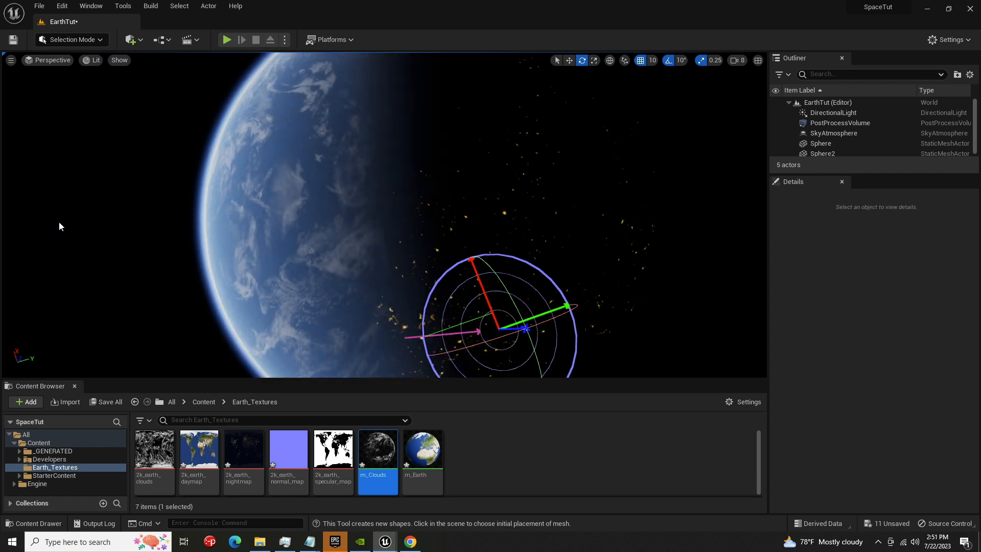
pyautogui.hotkey('ctrl', 'l')
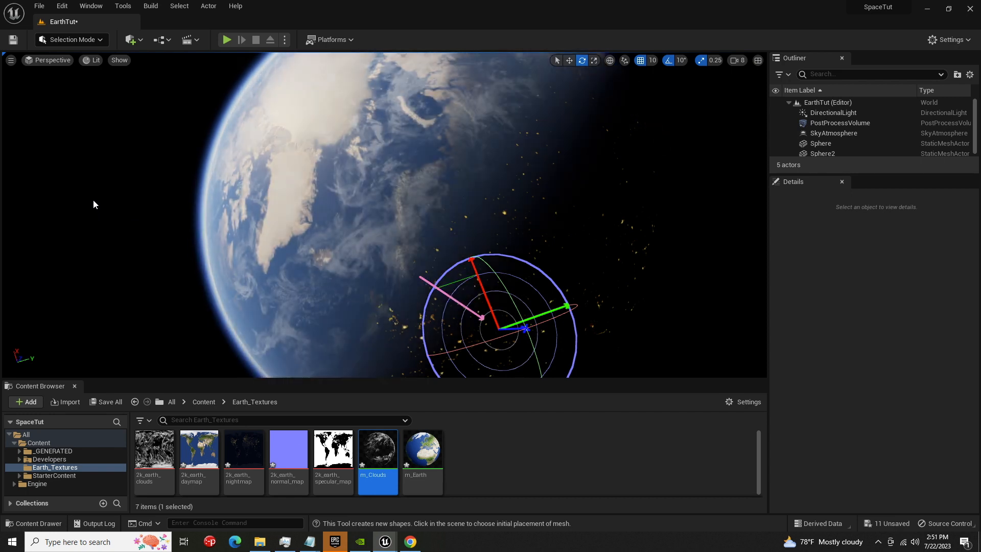
pyautogui.hotkey('ctrl', 'l')
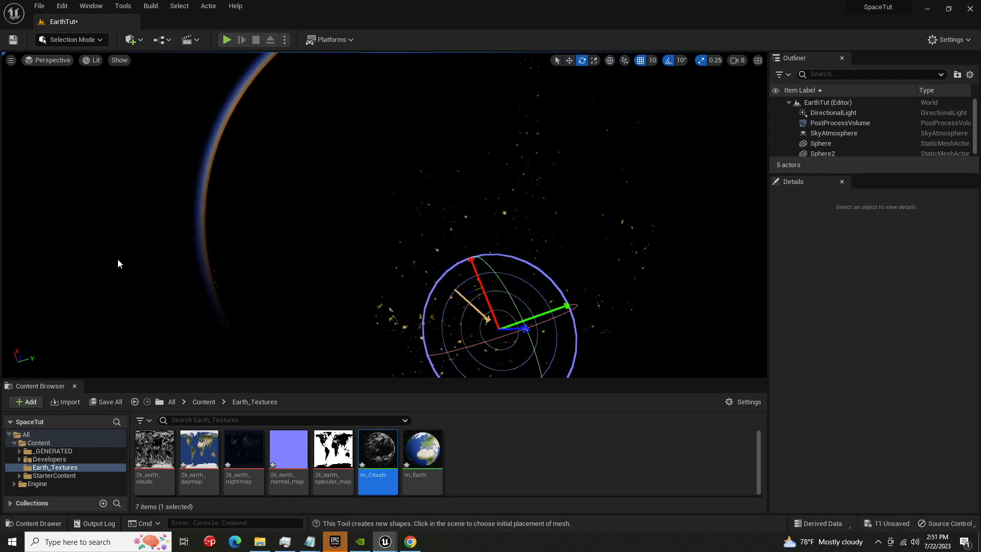
pyautogui.hotkey('ctrl', 'l')
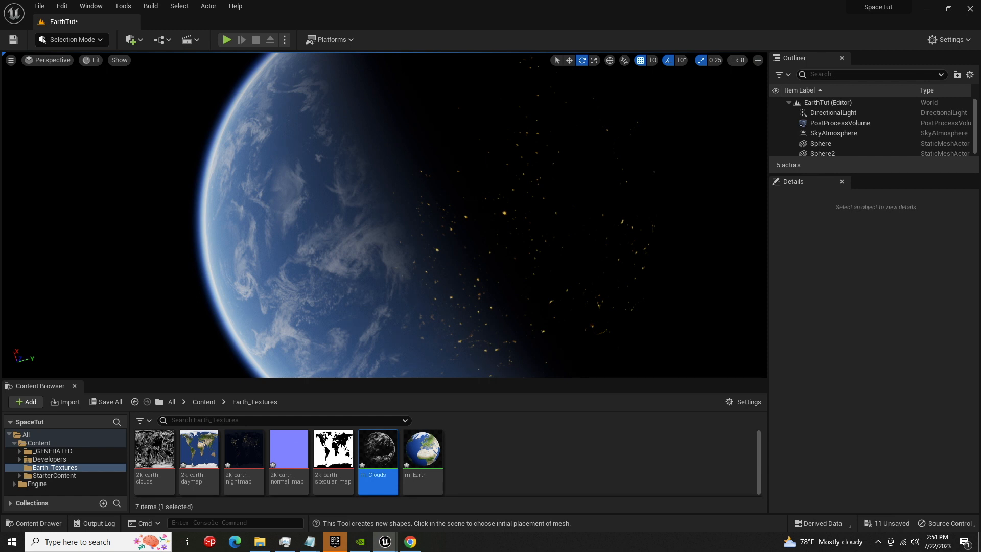
# - Add a Panner node in m_Clouds beside the cloud Texture Sample and connect it to the sample's UVs
pyautogui.doubleClick(377, 453)
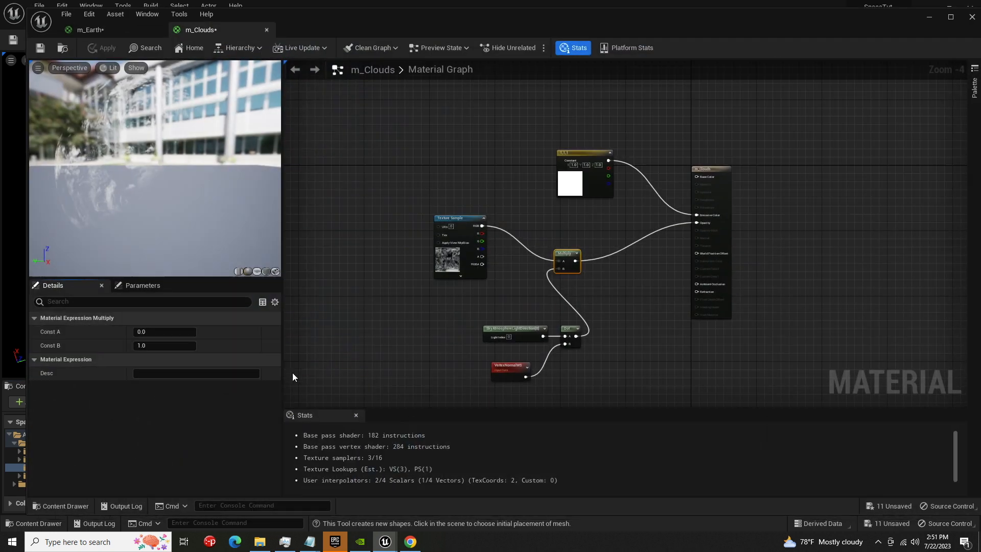
pyautogui.moveTo(384, 161); pyautogui.dragTo(461, 224, button='right')
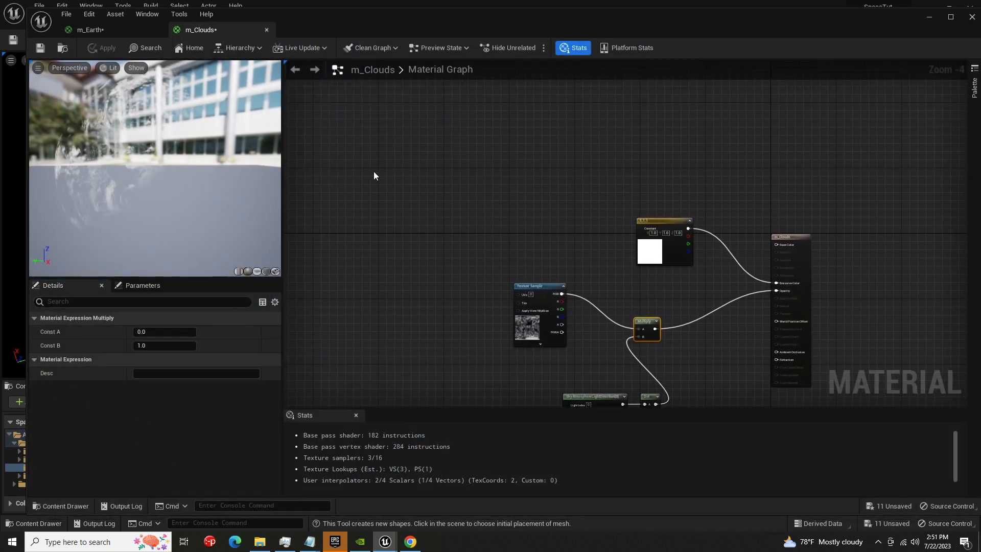
pyautogui.click(399, 168)
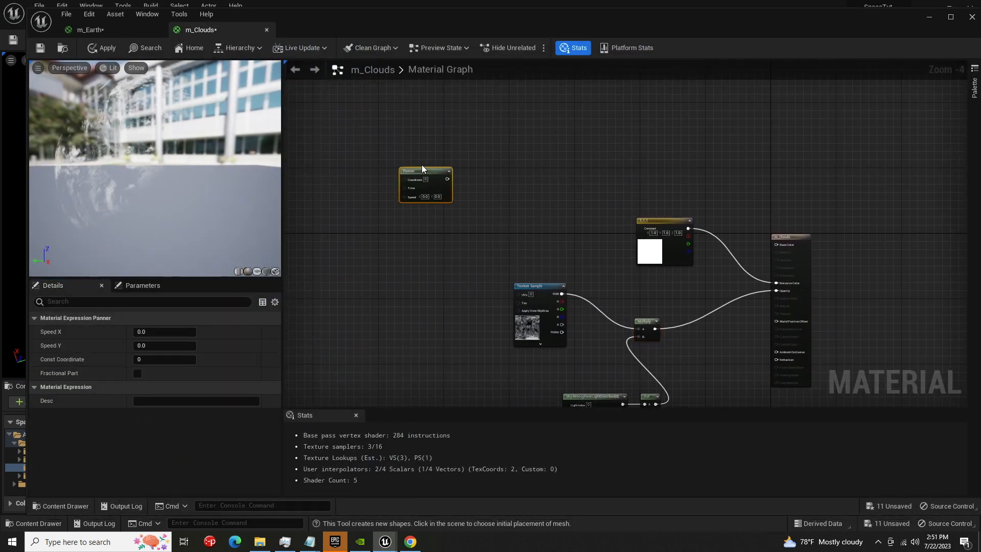
pyautogui.scroll(2, 420, 174)
pyautogui.scroll(1, 419, 174)
pyautogui.moveTo(420, 173); pyautogui.dragTo(632, 167)
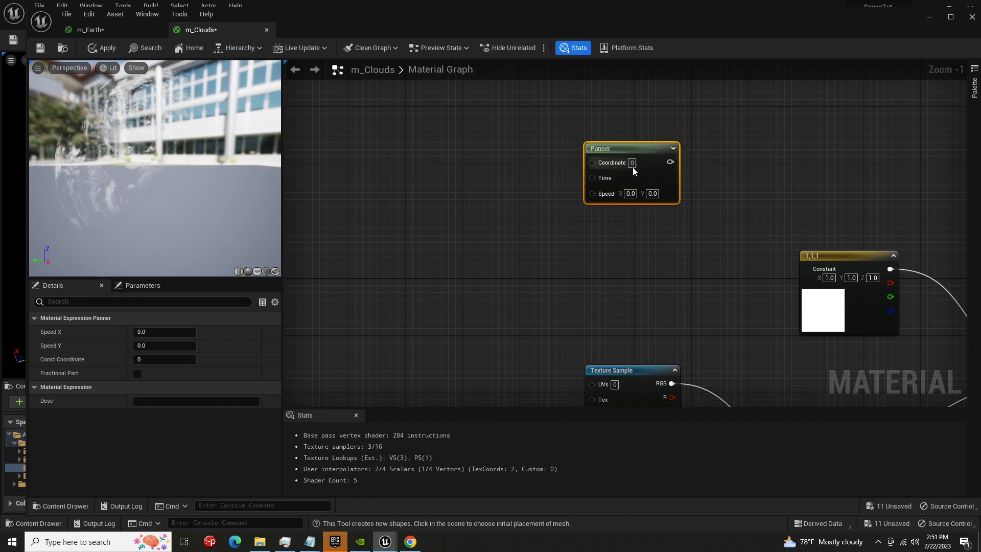
pyautogui.moveTo(645, 256); pyautogui.dragTo(526, 166, button='right')
pyautogui.moveTo(369, 134); pyautogui.dragTo(387, 154, button='right')
pyautogui.moveTo(509, 83); pyautogui.dragTo(344, 304)
pyautogui.moveTo(471, 237); pyautogui.dragTo(522, 157, button='right')
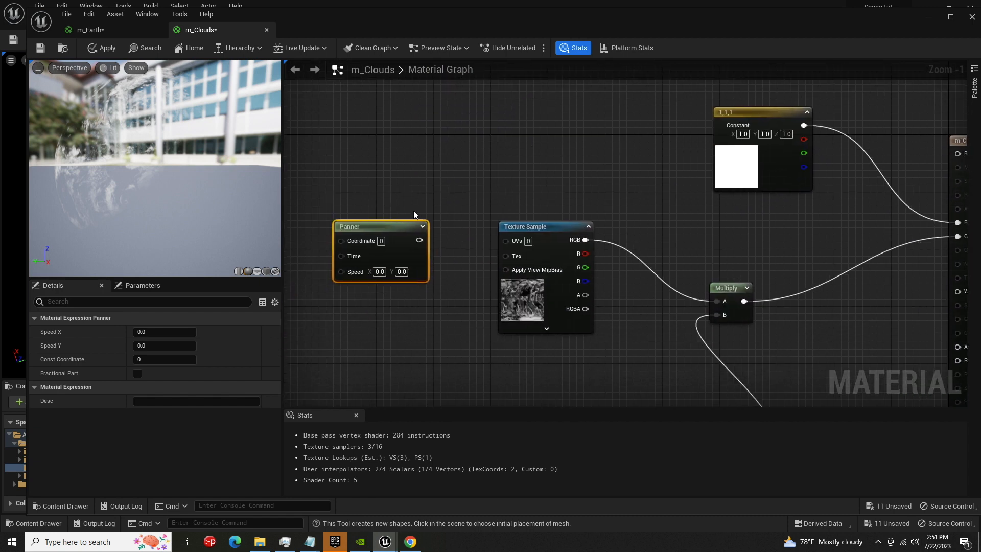
pyautogui.moveTo(420, 239); pyautogui.dragTo(506, 239)
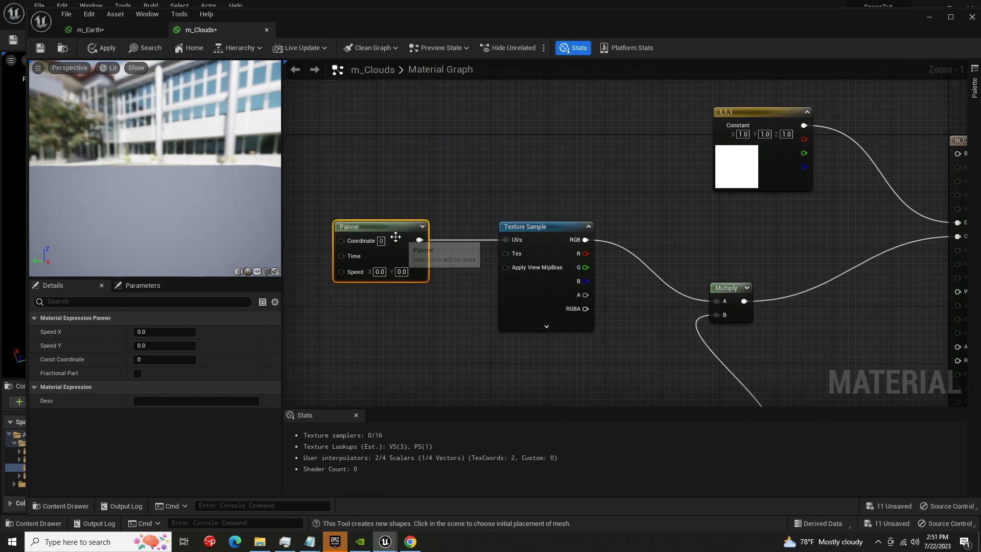
# - Add a TextureCoordinate node before the Panner and connect it to the Panner's Coordinate input
pyautogui.moveTo(395, 228); pyautogui.dragTo(472, 218, button='right')
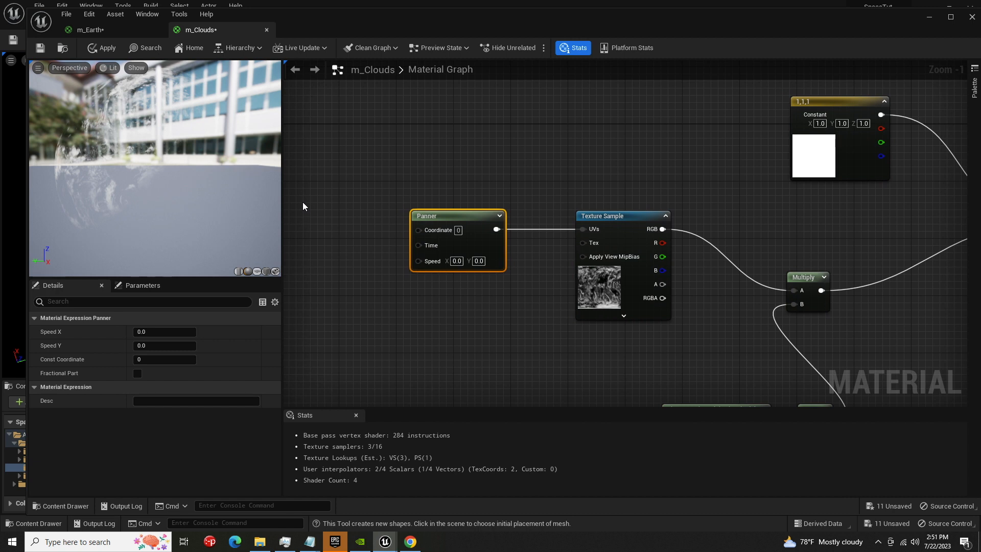
pyautogui.rightClick(302, 199)
pyautogui.write('te')
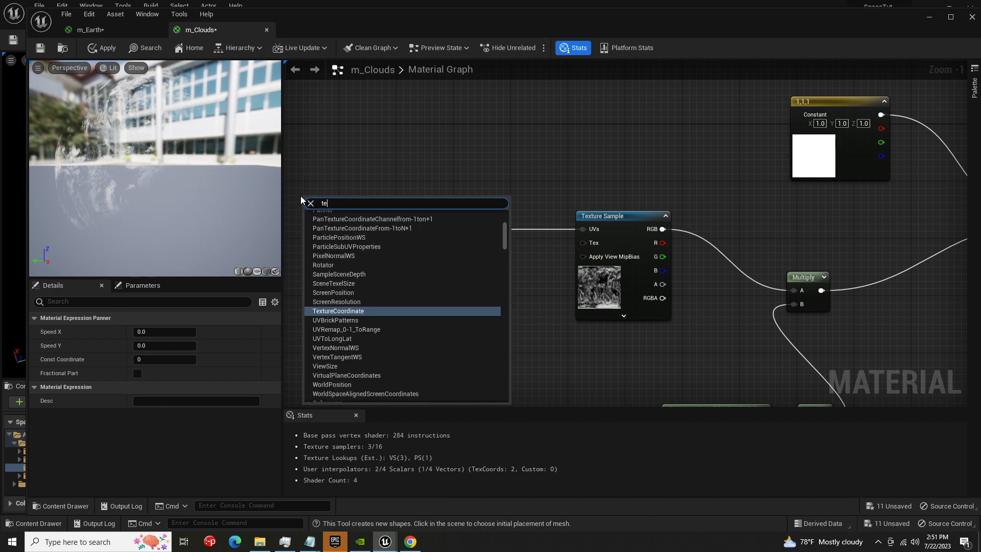
pyautogui.write('x')
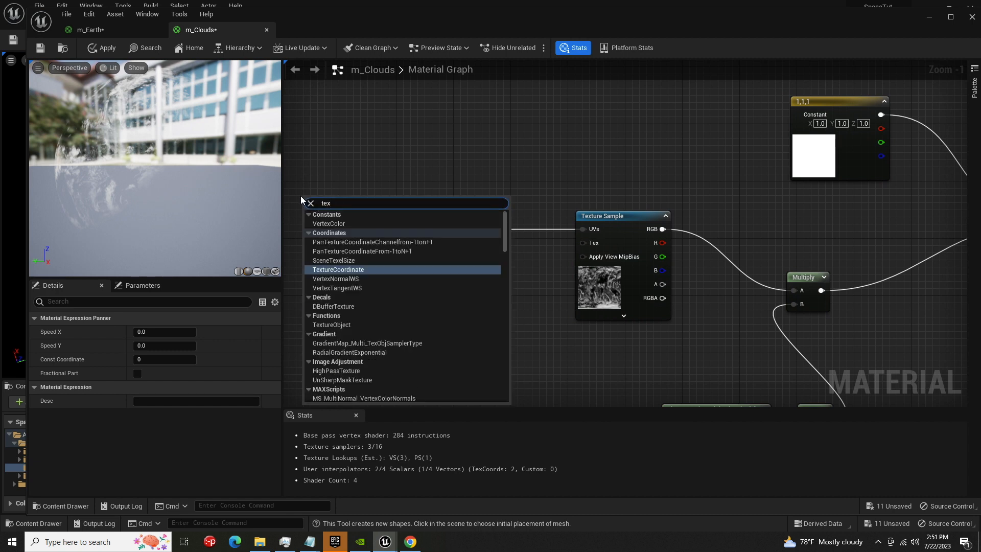
pyautogui.press('Return')
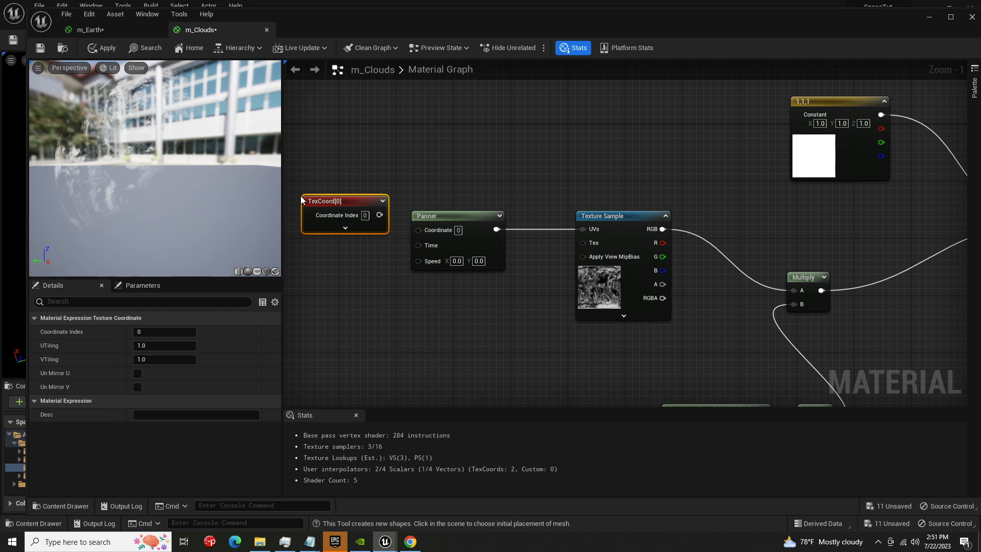
pyautogui.moveTo(358, 196); pyautogui.dragTo(415, 231)
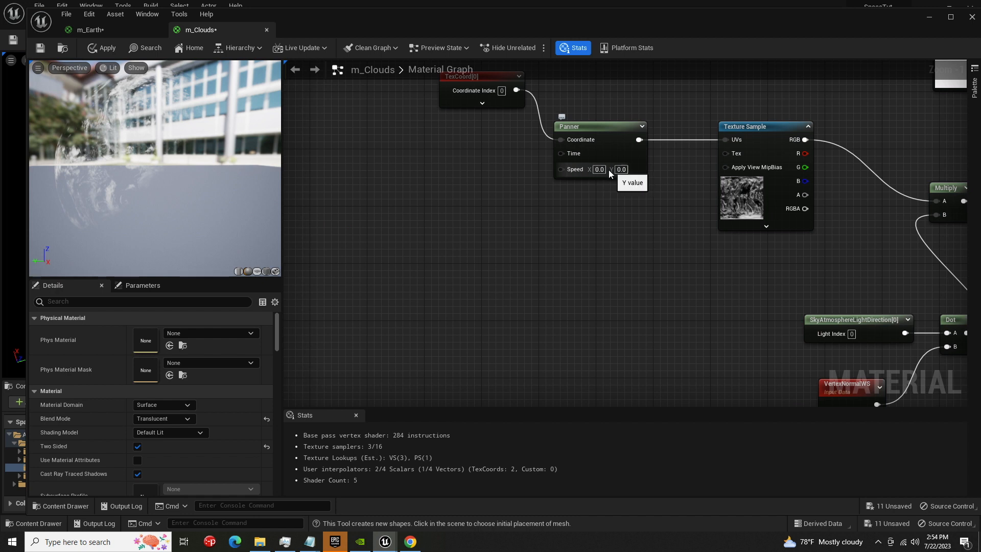
# - Try a Panner X speed of 0.001, raise it to 0.003, apply m_Clouds and check the cloud motion in the level
pyautogui.click(603, 170)
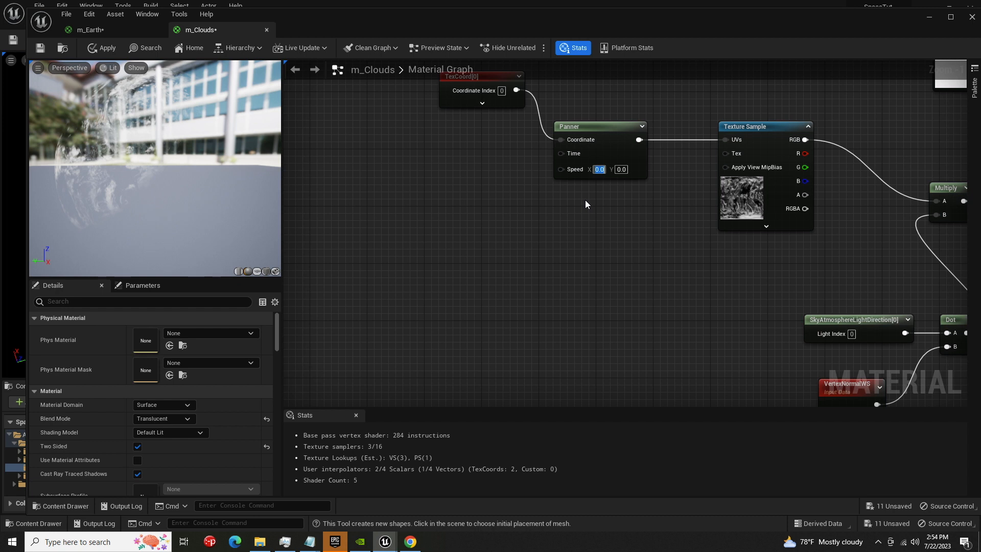
pyautogui.write('0.0')
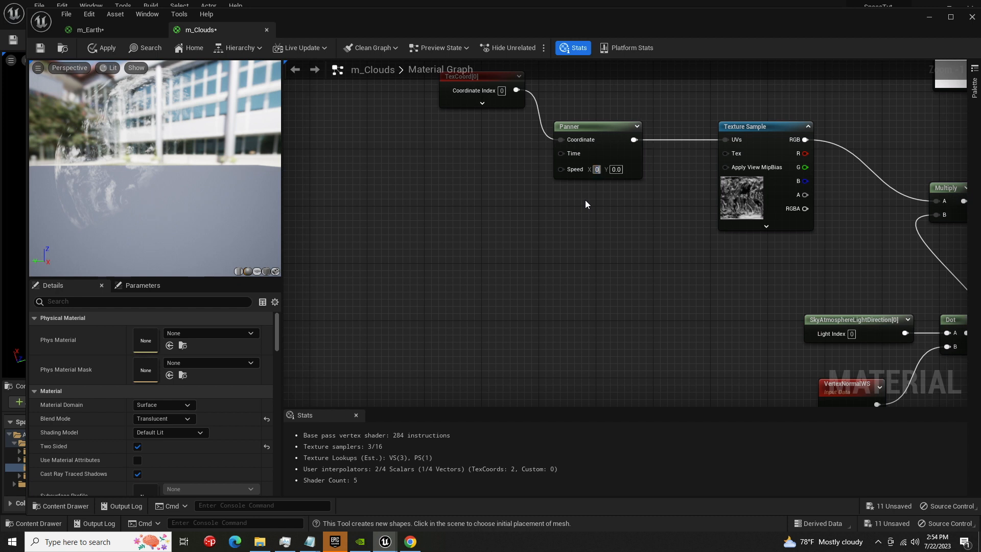
pyautogui.write('01')
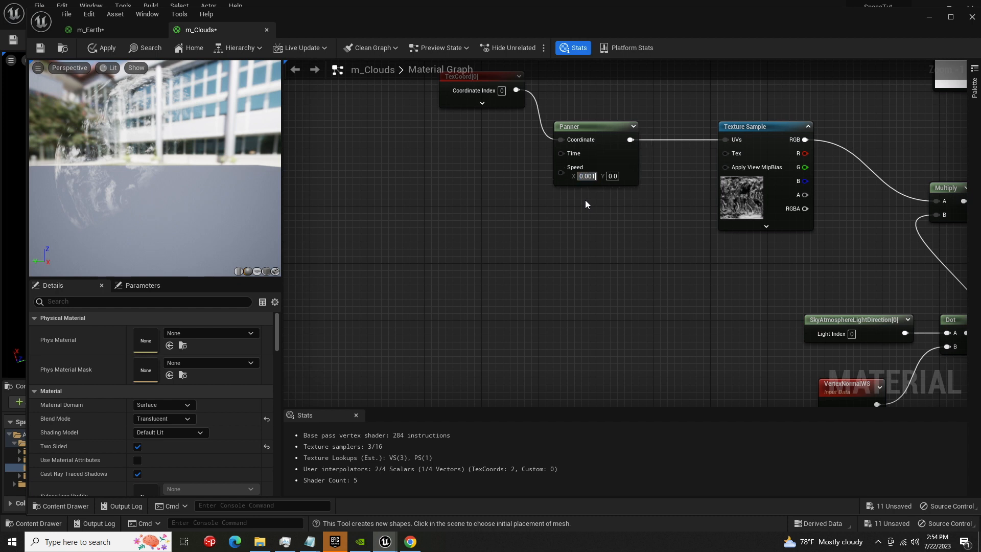
pyautogui.press('Return')
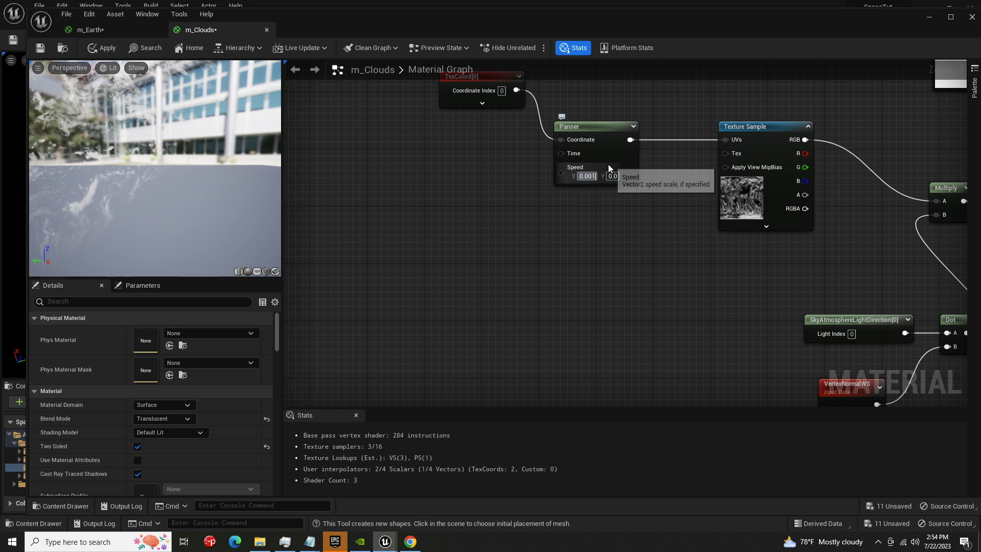
pyautogui.press('BackSpace')
pyautogui.write('3')
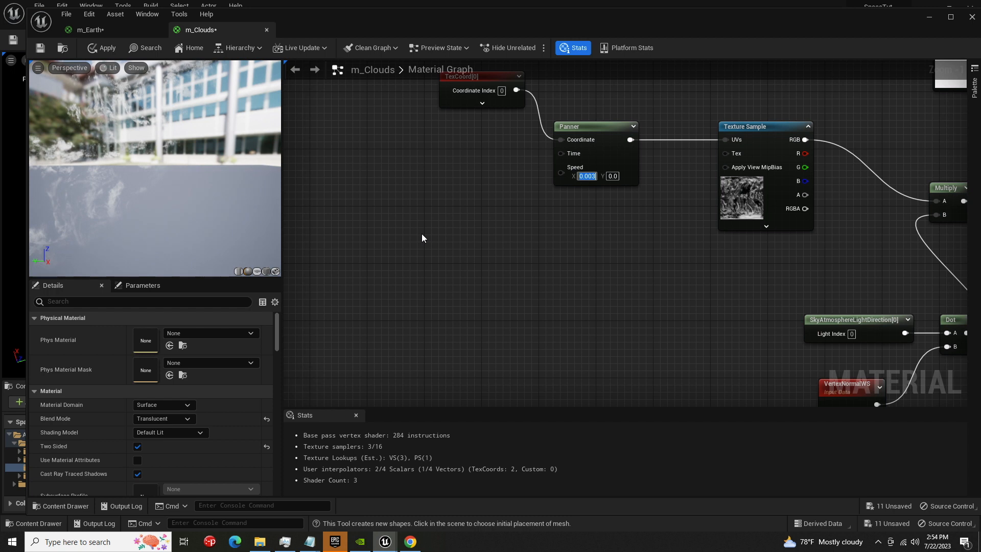
pyautogui.click(95, 48)
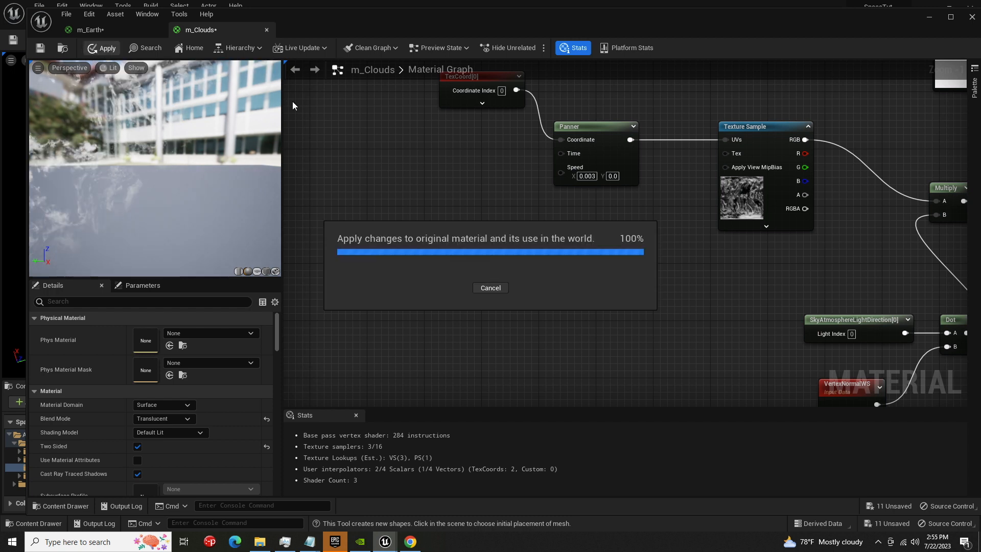
pyautogui.click(929, 18)
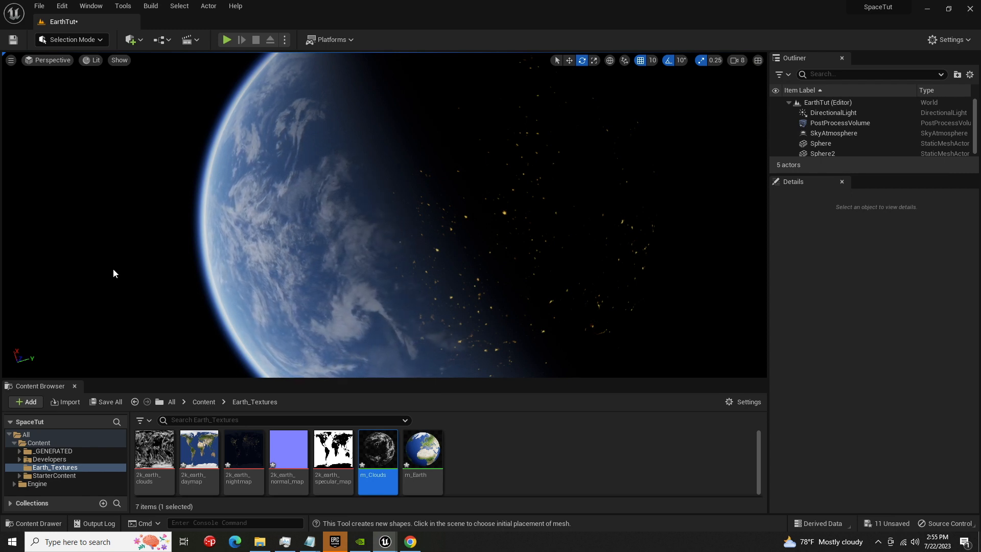
# - Rotate the sunlight so more of the Earth is lit, and check the moving clouds from slightly farther away
pyautogui.hotkey('ctrl', 'l')
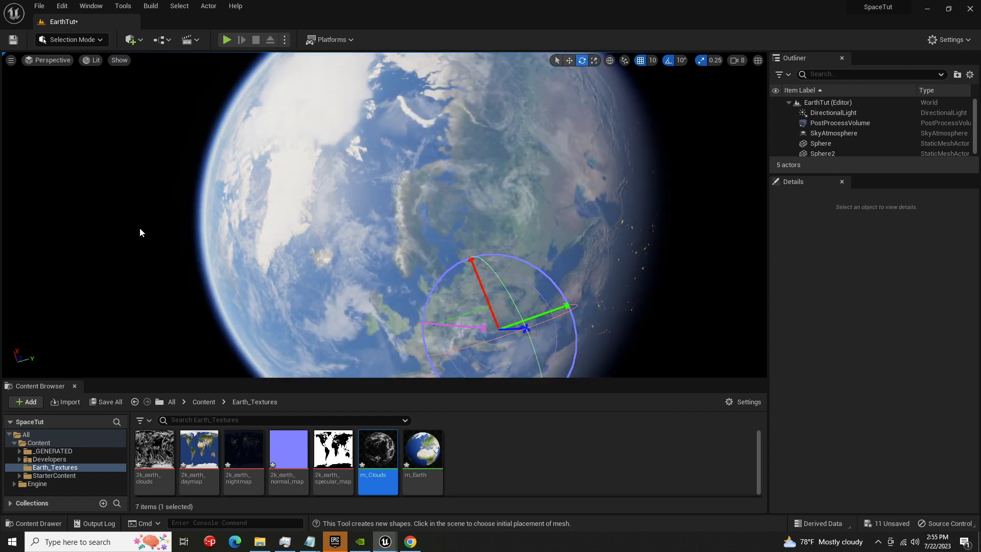
pyautogui.moveTo(168, 231)
pyautogui.mouseDown(button='right')
pyautogui.moveTo(190, 204)
pyautogui.moveTo(189, 230)
pyautogui.moveTo(168, 231)
pyautogui.mouseUp(button='right')
pyautogui.press('s')
pyautogui.press('s')
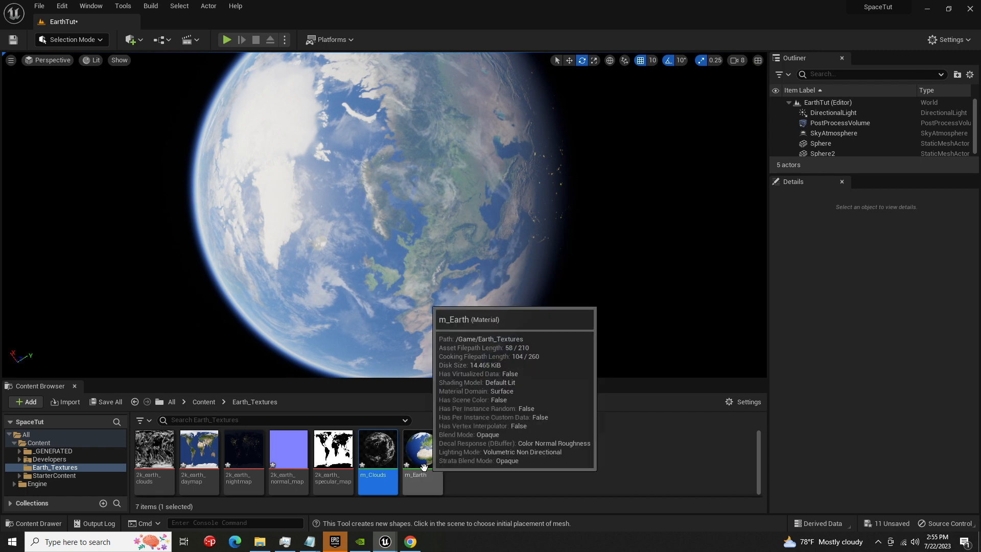
# - Set the Panner's X speed in m_Clouds to 0.002, apply the material and check the cloud motion in the level
pyautogui.doubleClick(378, 452)
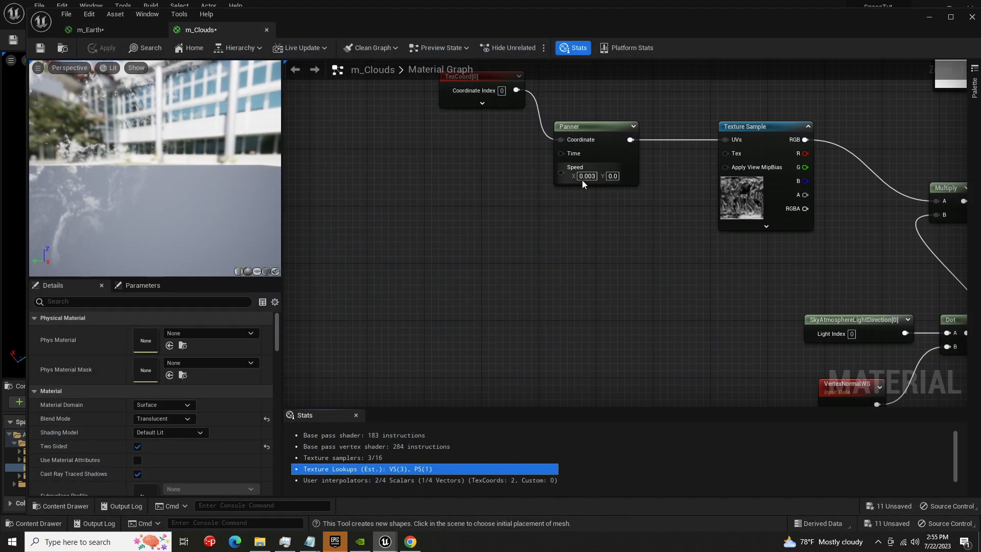
pyautogui.click(597, 176)
pyautogui.press('BackSpace')
pyautogui.write('2')
pyautogui.press('Return')
pyautogui.click(100, 46)
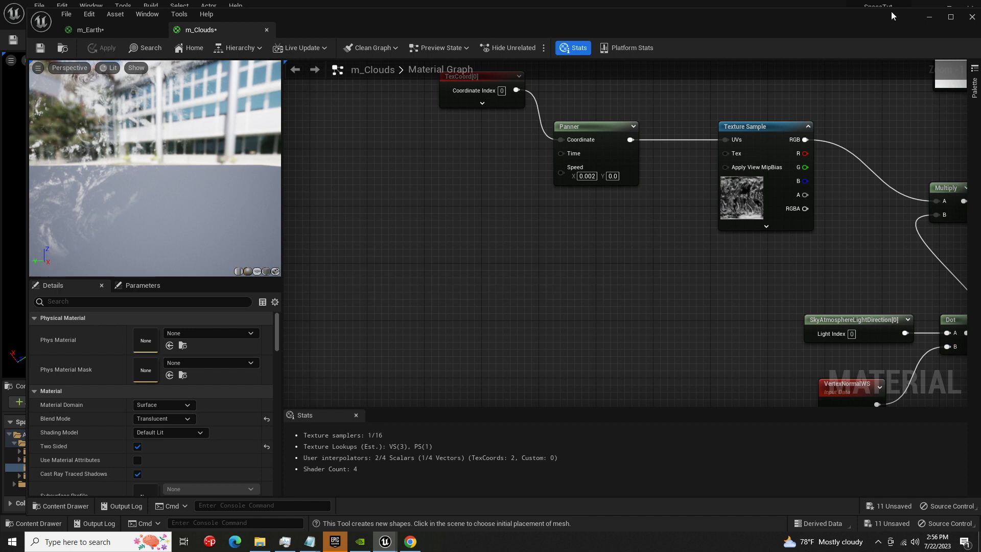
pyautogui.click(931, 17)
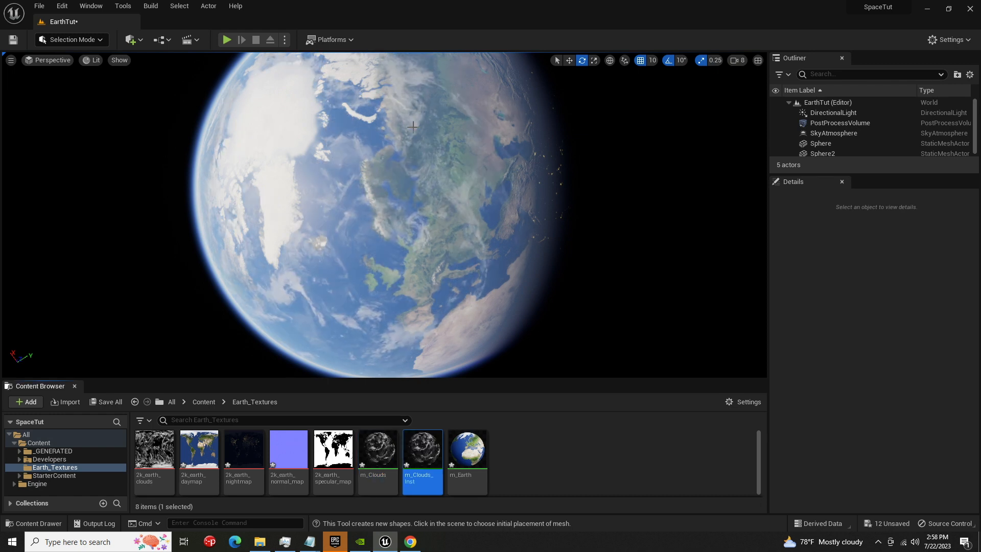
pyautogui.moveTo(412, 127); pyautogui.dragTo(177, 214, button='right')
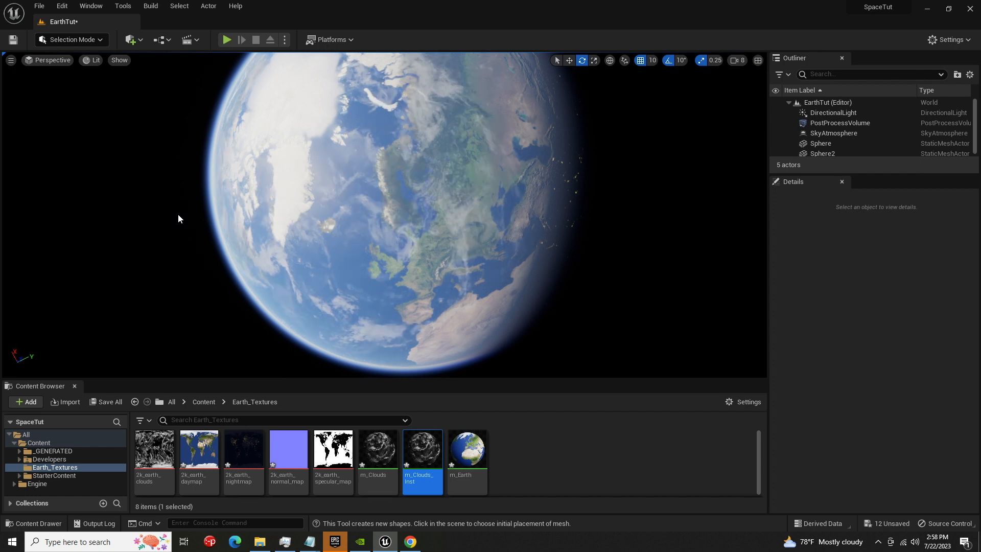
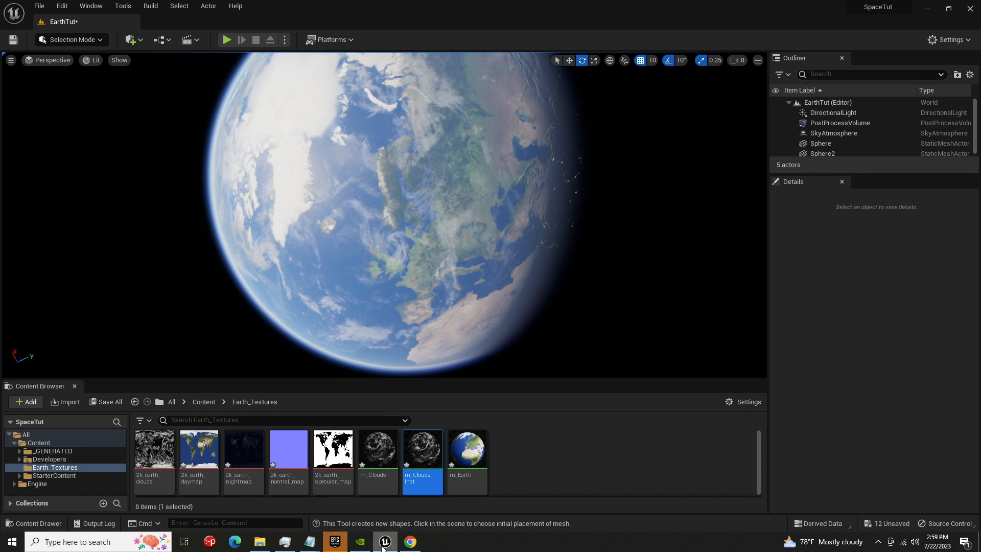
# - Switch to Chrome and find the Stars texture in the Sun, Moon and Stars section of the Solar Textures page
pyautogui.click(410, 542)
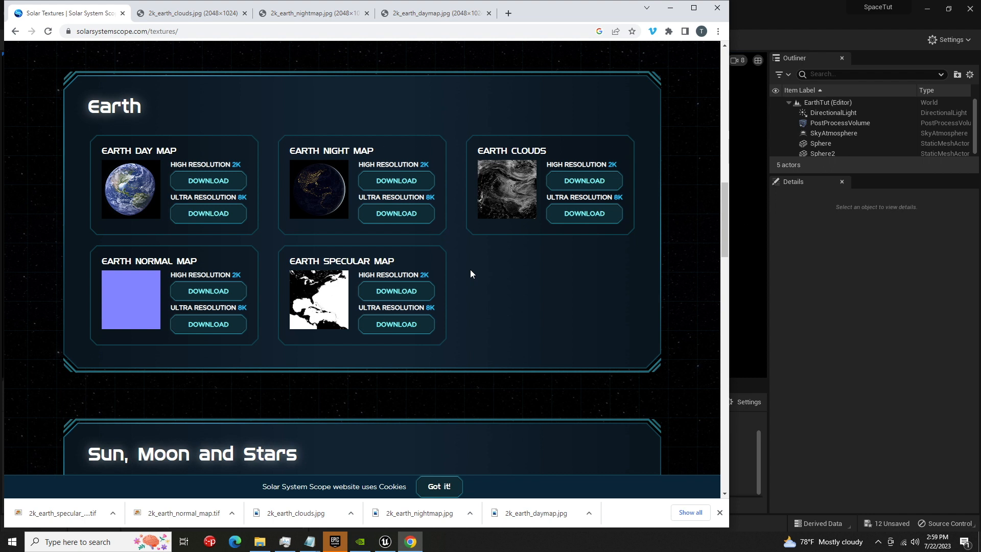
pyautogui.scroll(-4, 470, 270)
pyautogui.scroll(-1, 470, 274)
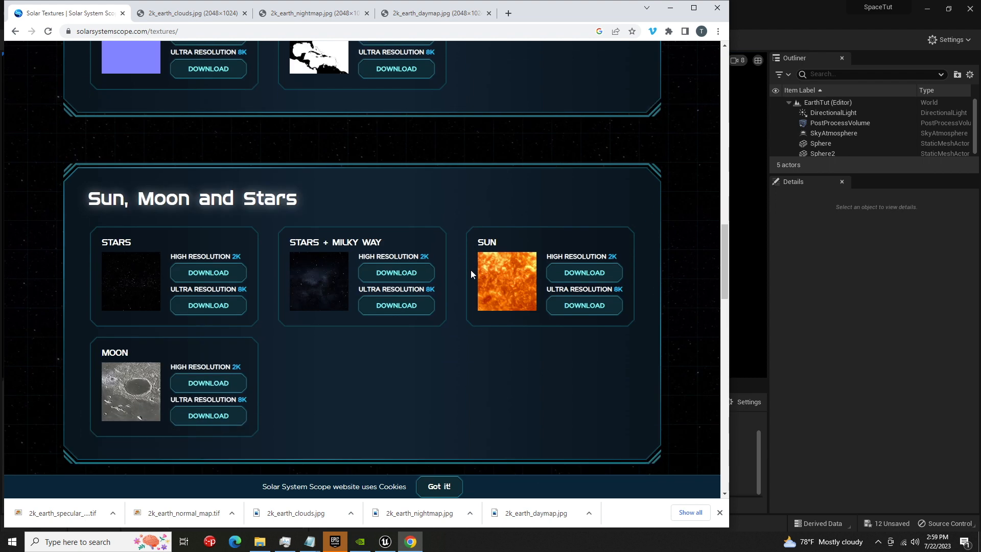
pyautogui.scroll(-1, 450, 306)
# - Switch back to Unreal Engine and import the 2k_stars image into the Earth_Textures folder
pyautogui.click(34, 528)
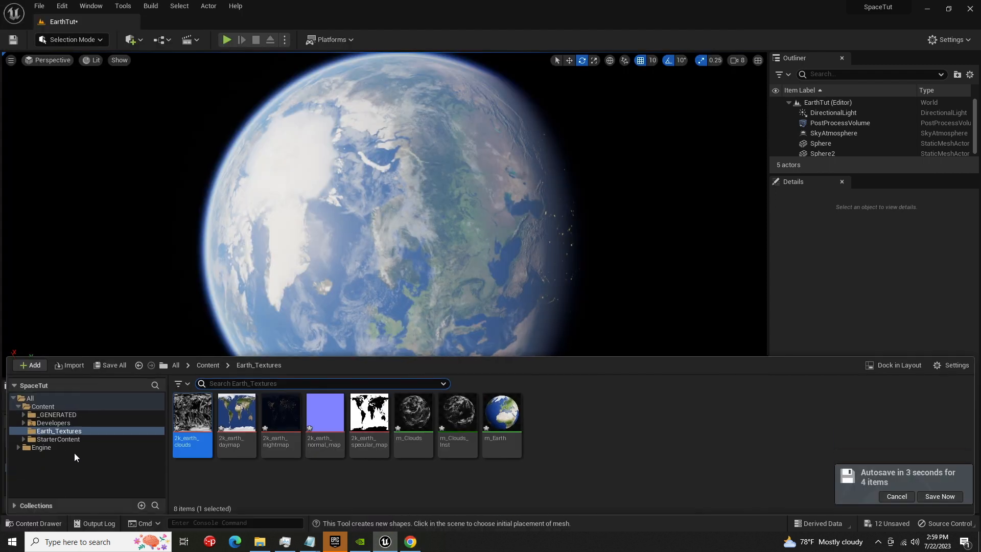
pyautogui.rightClick(580, 446)
pyautogui.moveTo(581, 432)
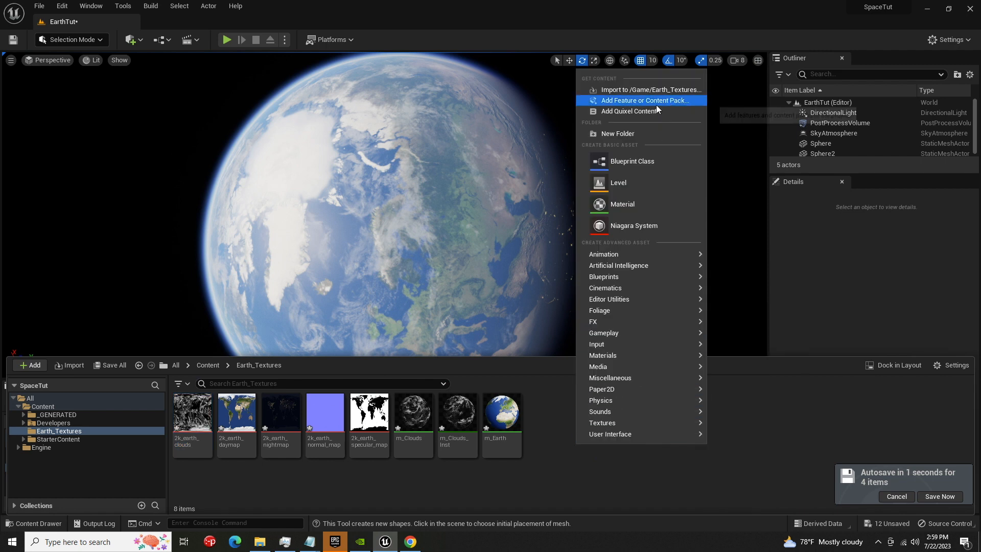
pyautogui.click(636, 92)
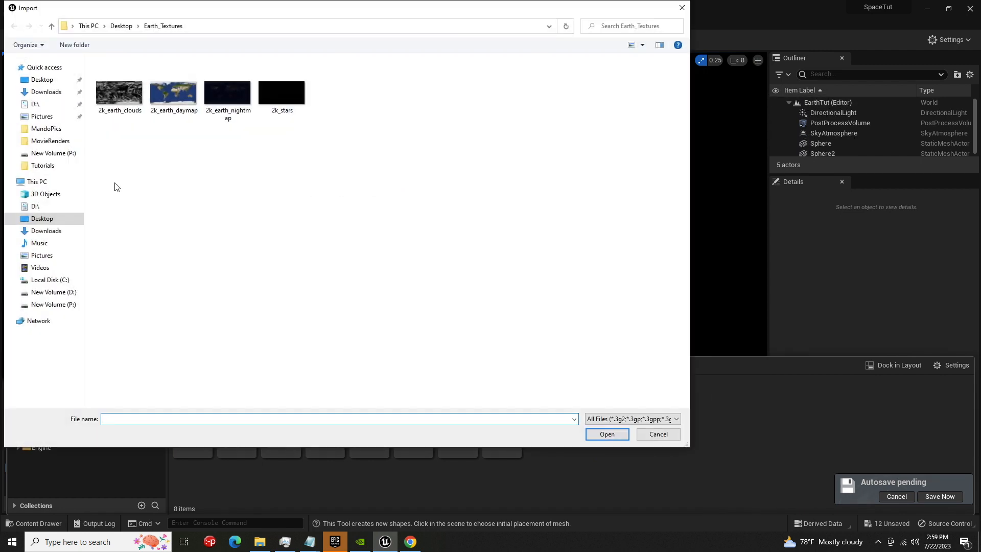
pyautogui.click(287, 93)
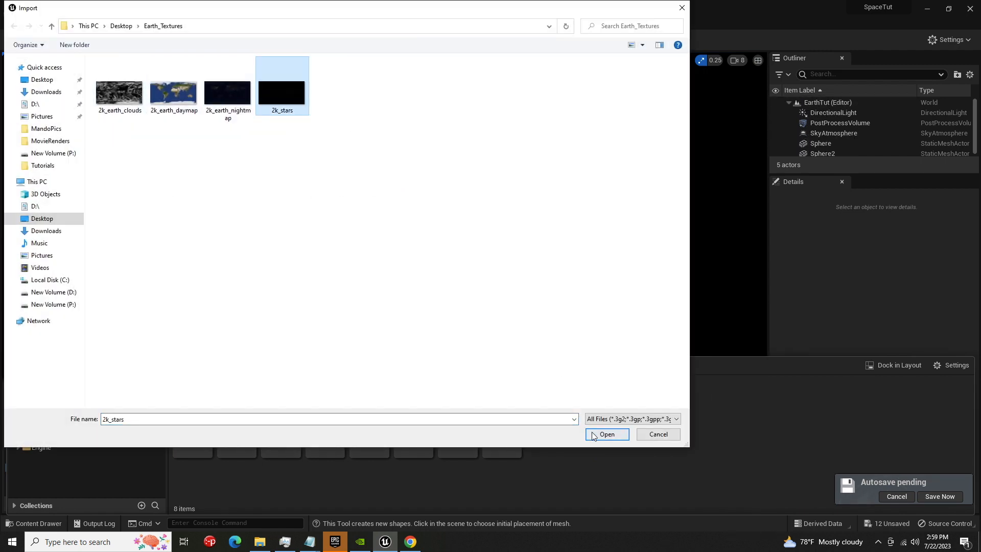
pyautogui.click(593, 435)
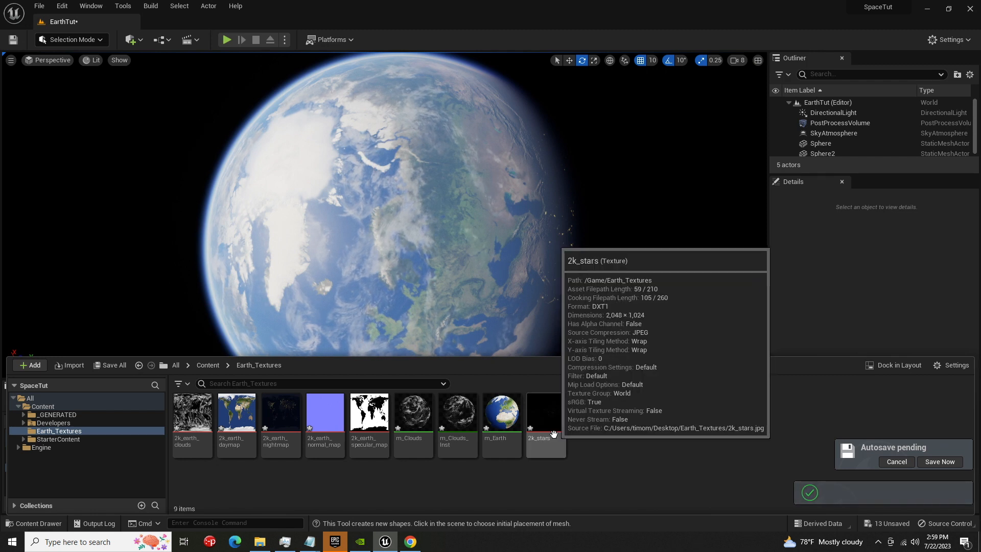
# - Create a material named m_Stars in the Earth_Textures folder and open it for editing
pyautogui.rightClick(650, 437)
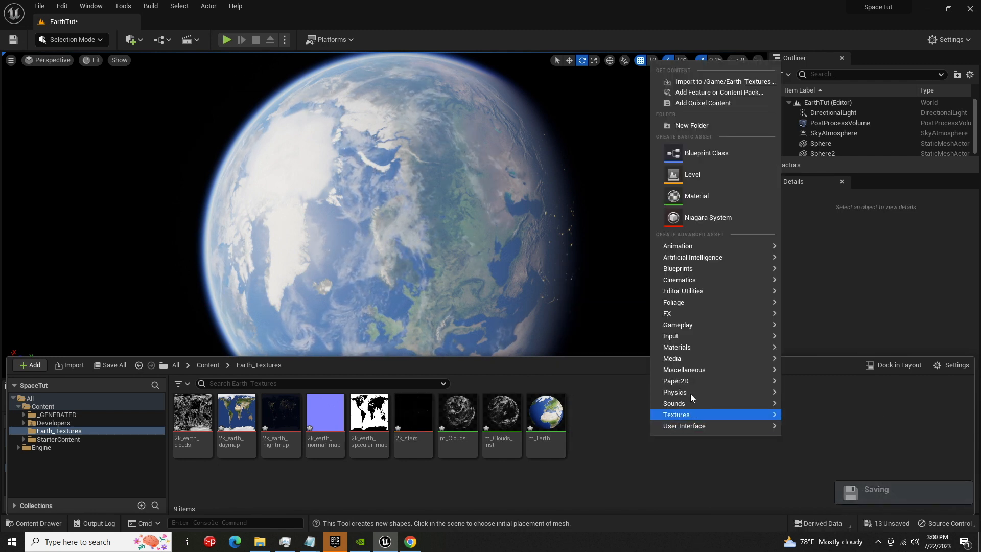
pyautogui.click(709, 196)
pyautogui.write('m_S')
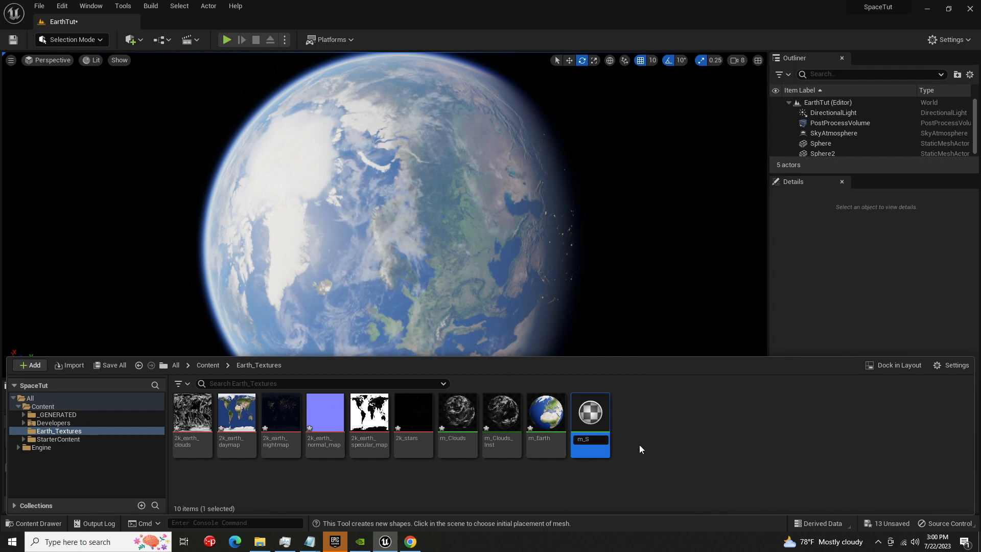
pyautogui.write('tars')
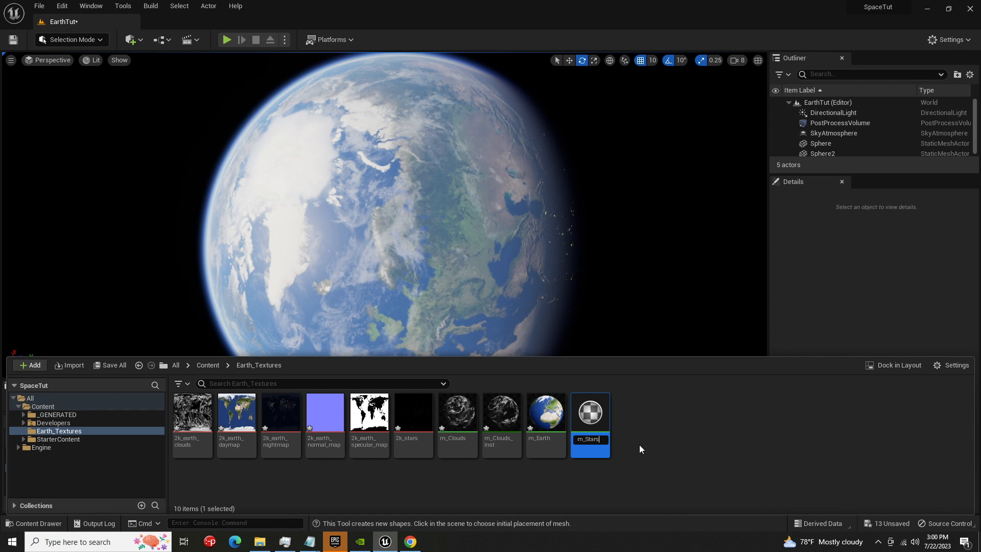
pyautogui.press('Return')
pyautogui.doubleClick(601, 416)
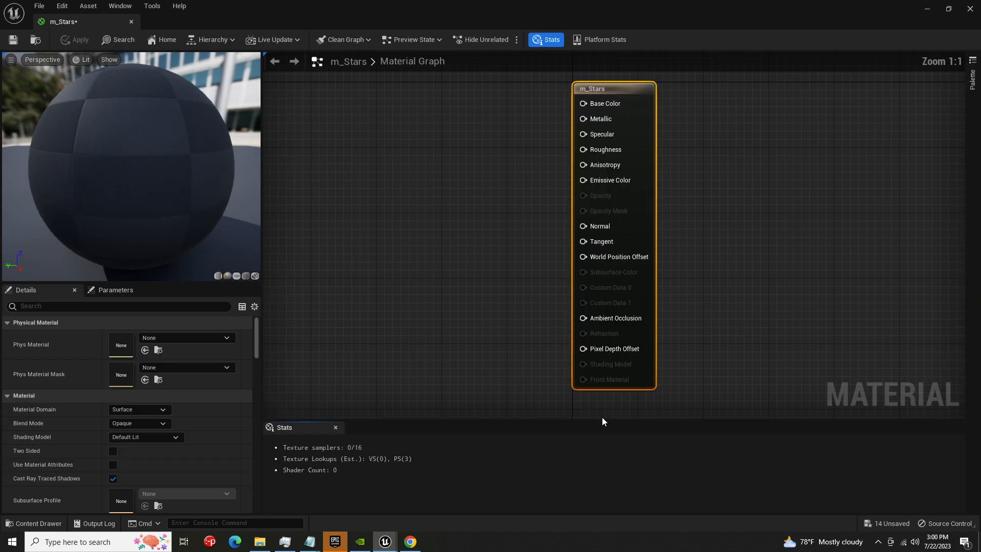
# - Place the 2k_stars texture in the m_Stars graph and connect its RGB output to a new Multiply node
pyautogui.click(33, 524)
pyautogui.moveTo(428, 402); pyautogui.dragTo(370, 164)
pyautogui.moveTo(436, 171); pyautogui.dragTo(438, 88)
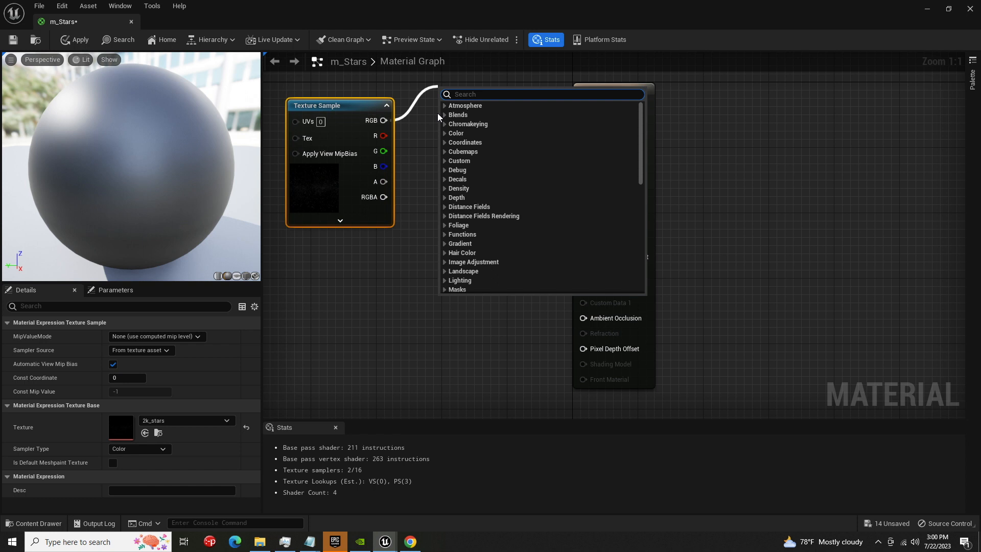
pyautogui.write('mul')
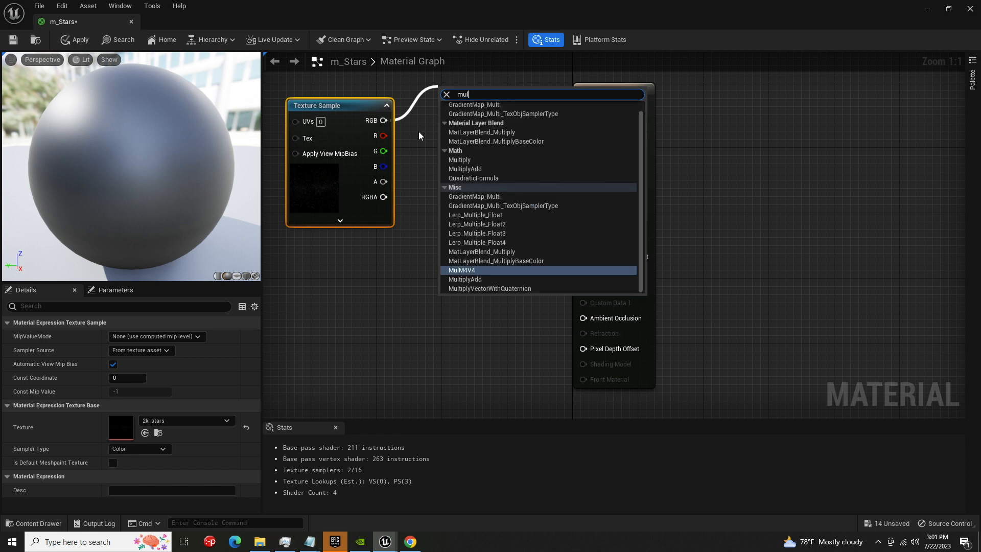
pyautogui.write('ti')
pyautogui.press('Return')
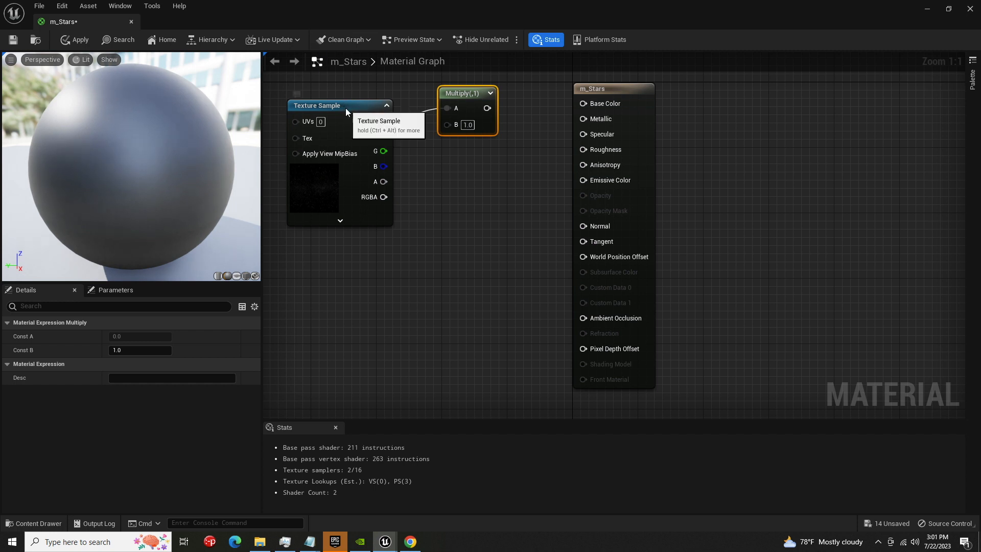
# - Move the Texture Sample farther from the Multiply node and connect a new Constant to the Multiply's B input
pyautogui.moveTo(345, 108); pyautogui.dragTo(266, 80)
pyautogui.scroll(-2, 422, 169)
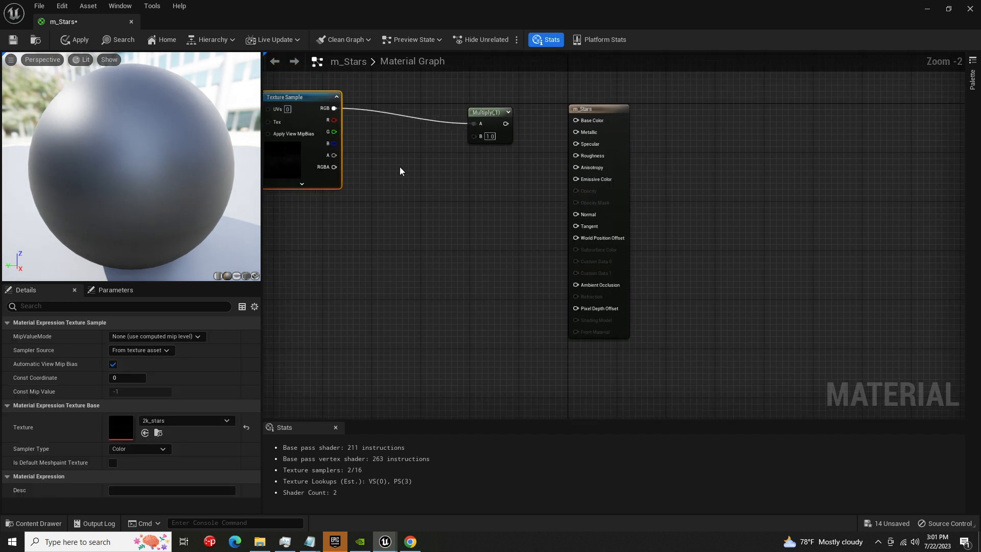
pyautogui.click(399, 167)
pyautogui.moveTo(446, 184); pyautogui.dragTo(476, 134)
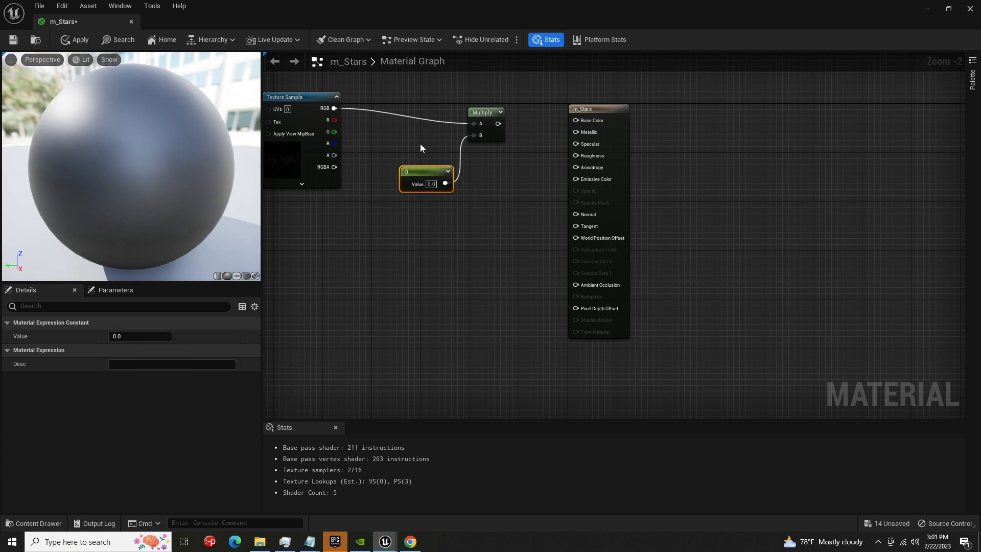
# - Convert the Constant feeding the Multiply node to a parameter named Brightness
pyautogui.moveTo(421, 143); pyautogui.dragTo(422, 201, button='right')
pyautogui.rightClick(430, 229)
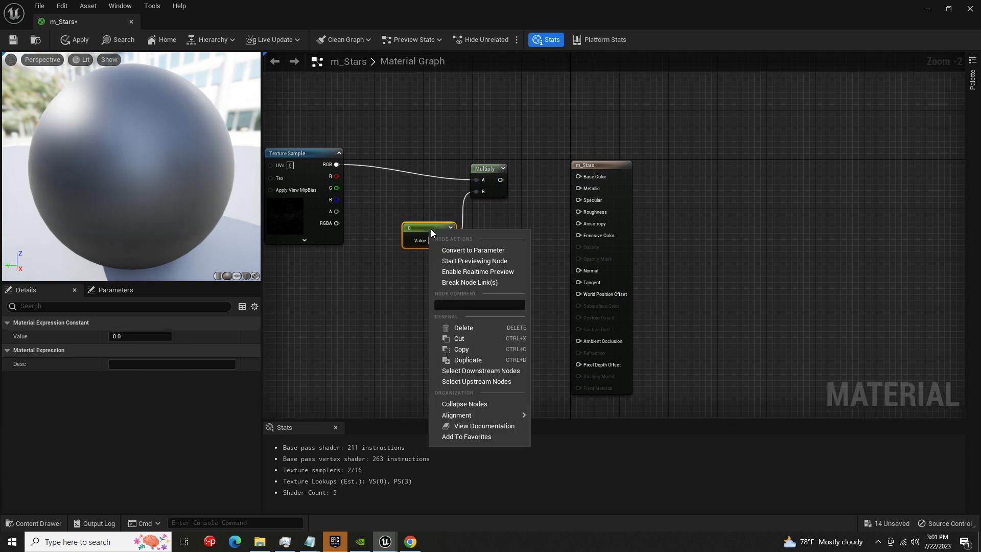
pyautogui.click(477, 250)
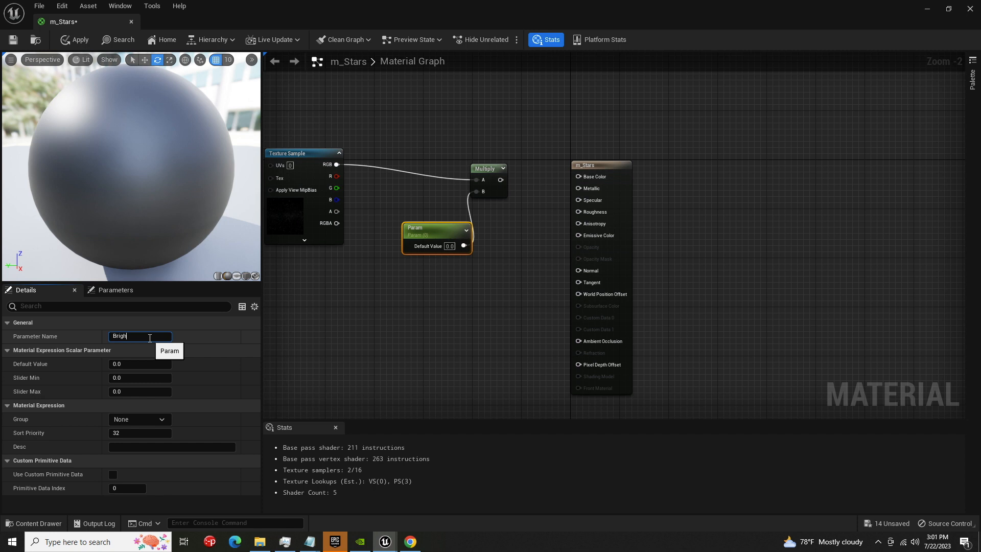
pyautogui.write('s')
pyautogui.press('Return')
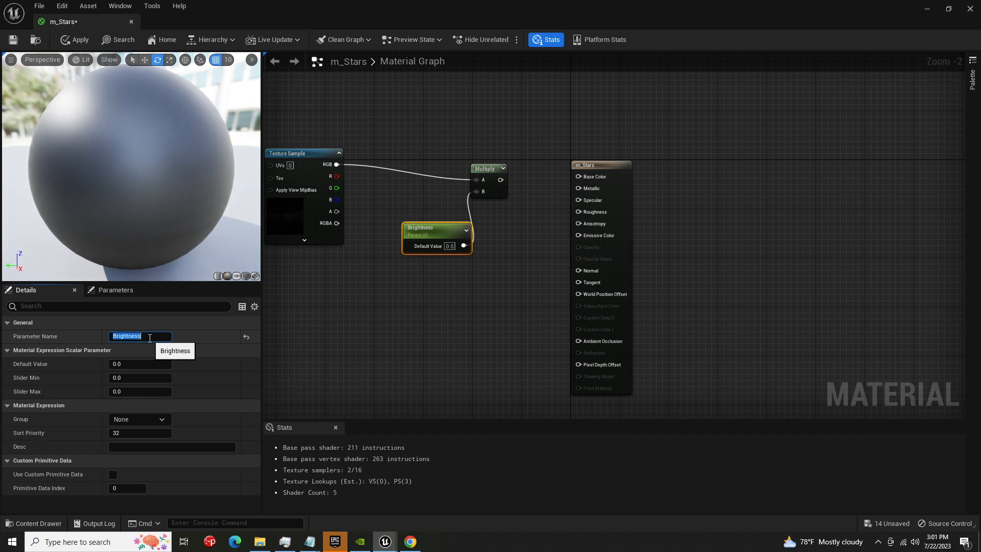
# - Set the Brightness parameter's default value to 0.25
pyautogui.click(480, 345)
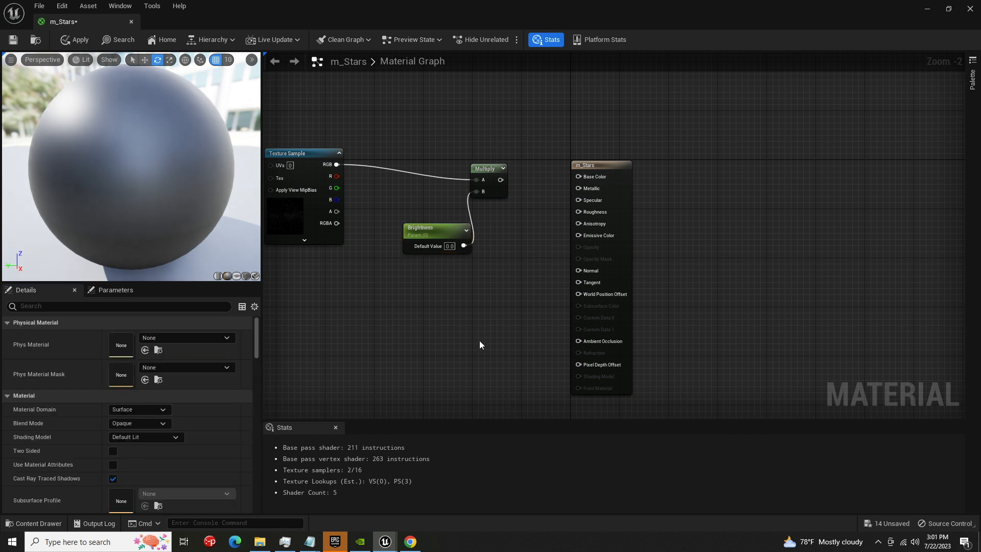
pyautogui.click(446, 238)
pyautogui.click(167, 364)
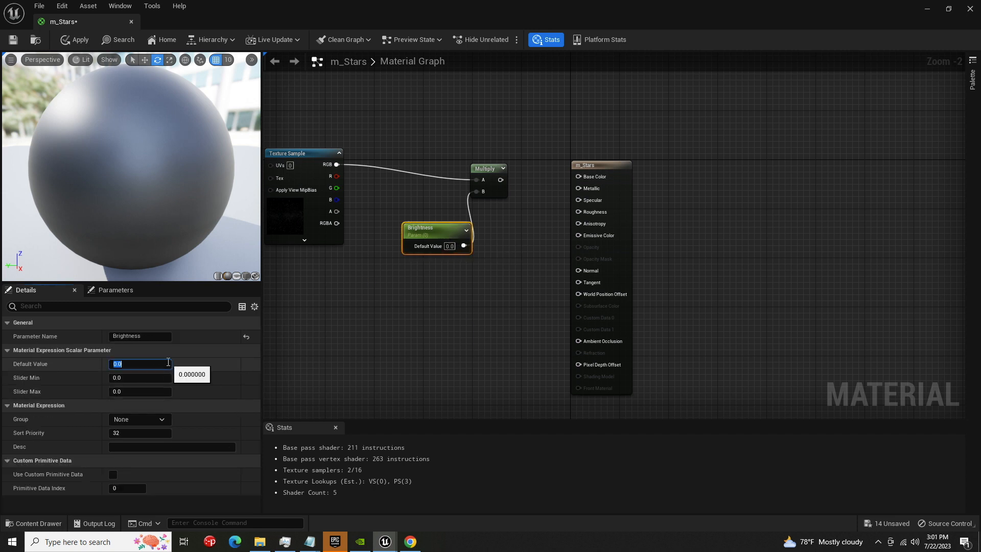
pyautogui.write('.25')
pyautogui.press('Return')
pyautogui.click(415, 287)
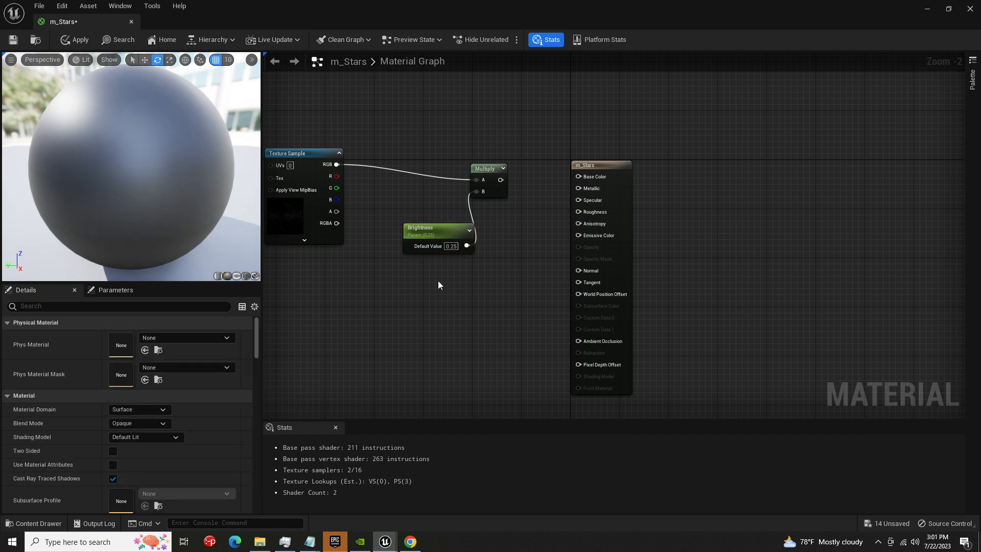
# - Add a TextureCoordinate node ahead of the stars Texture Sample, leaving space between the two for more nodes
pyautogui.moveTo(391, 305); pyautogui.dragTo(598, 295, button='right')
pyautogui.moveTo(512, 151); pyautogui.dragTo(560, 148)
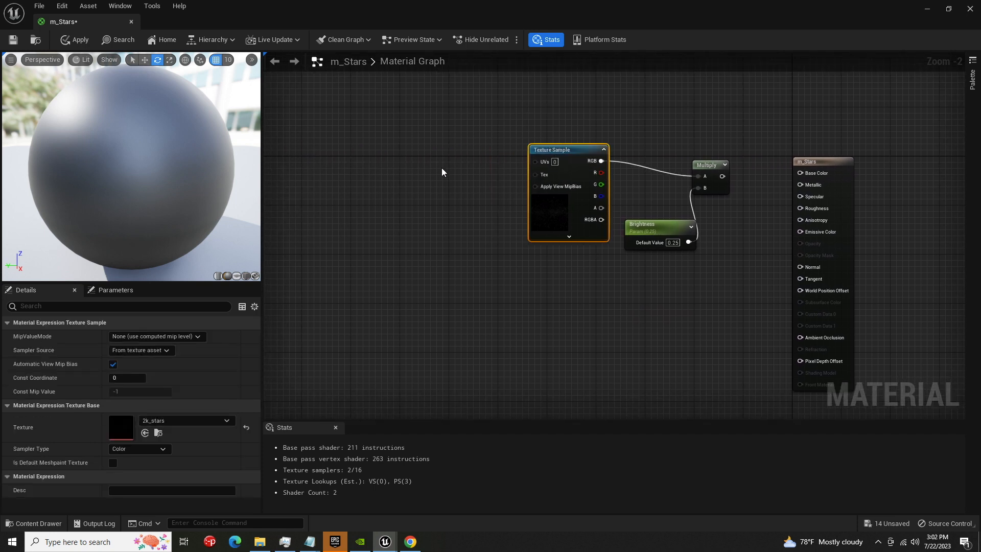
pyautogui.rightClick(392, 132)
pyautogui.write('tex')
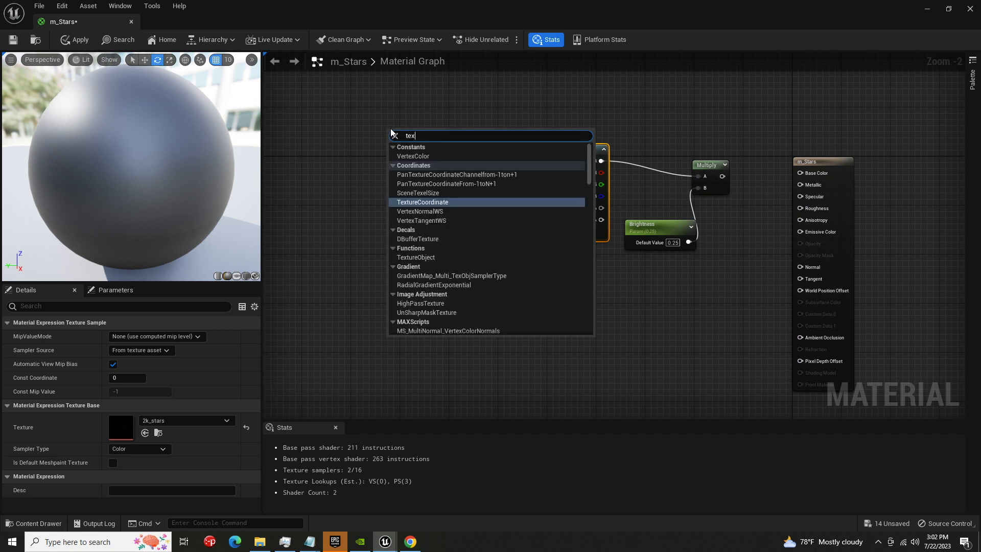
pyautogui.press('Return')
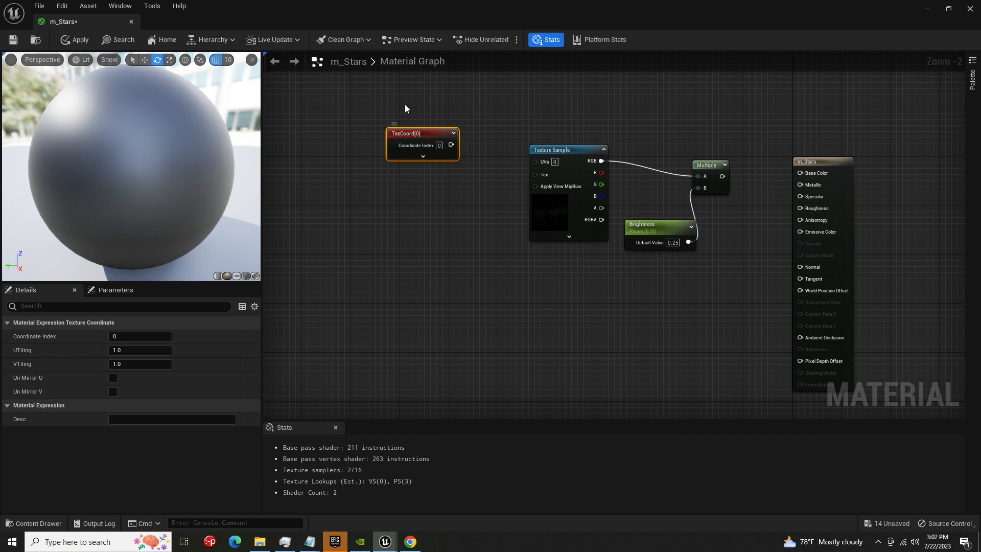
pyautogui.moveTo(416, 134); pyautogui.dragTo(345, 119)
# - Multiply the TextureCoordinate by a new Constant and connect the result to the stars Texture Sample's UVs
pyautogui.click(459, 129)
pyautogui.moveTo(474, 133); pyautogui.dragTo(422, 119)
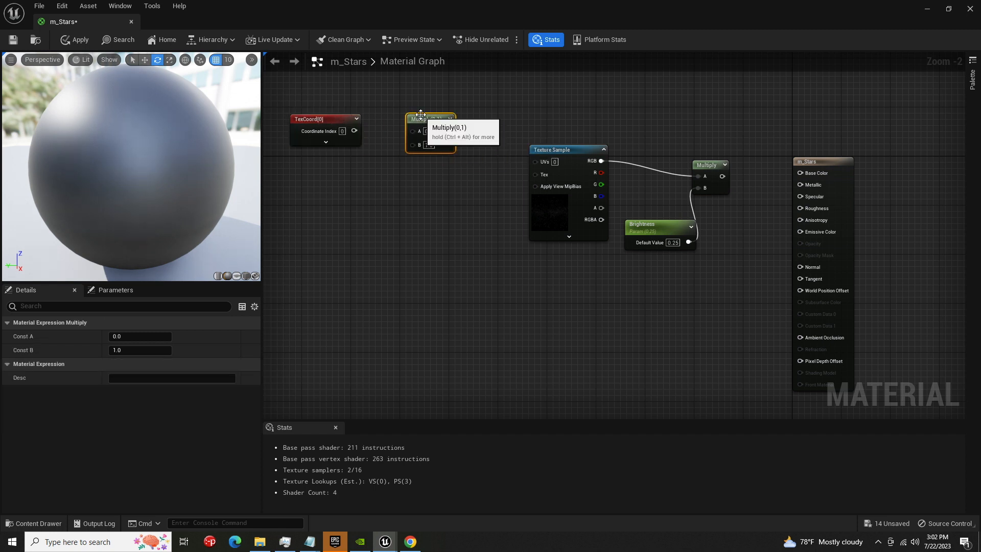
pyautogui.rightClick(332, 199)
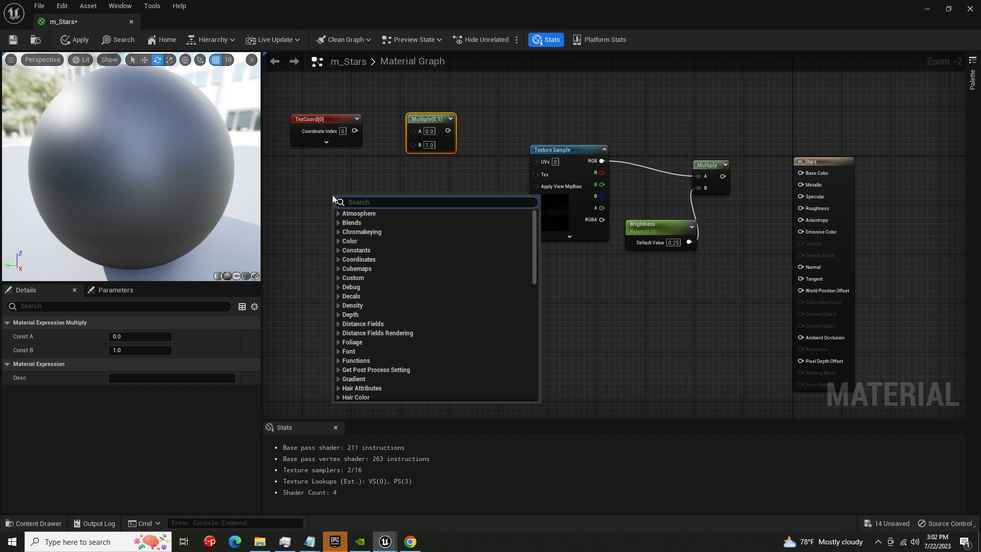
pyautogui.click(329, 178)
pyautogui.click(333, 179)
pyautogui.moveTo(379, 195); pyautogui.dragTo(538, 162)
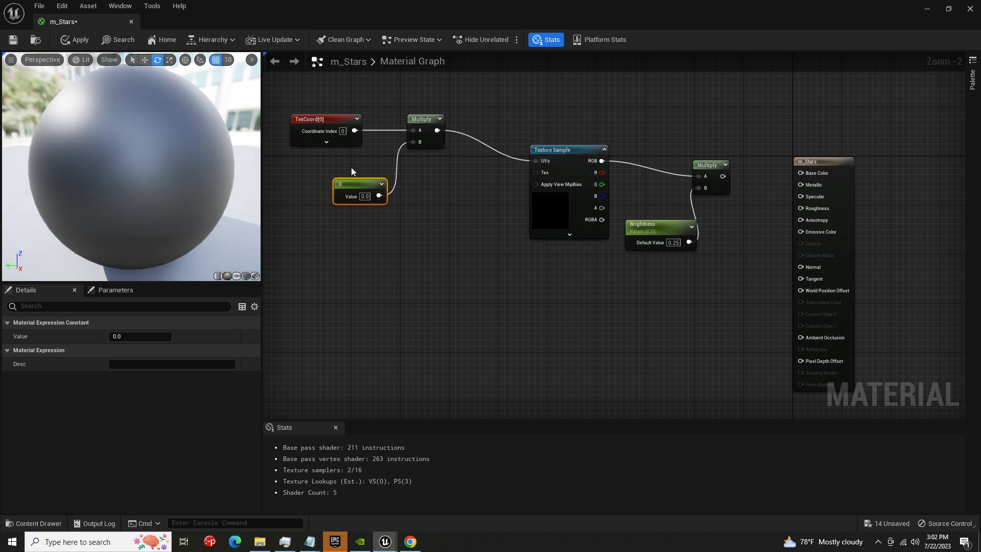
# - Convert the Constant feeding the TextureCoordinate's Multiply node to a parameter named Size
pyautogui.rightClick(358, 186)
pyautogui.click(406, 201)
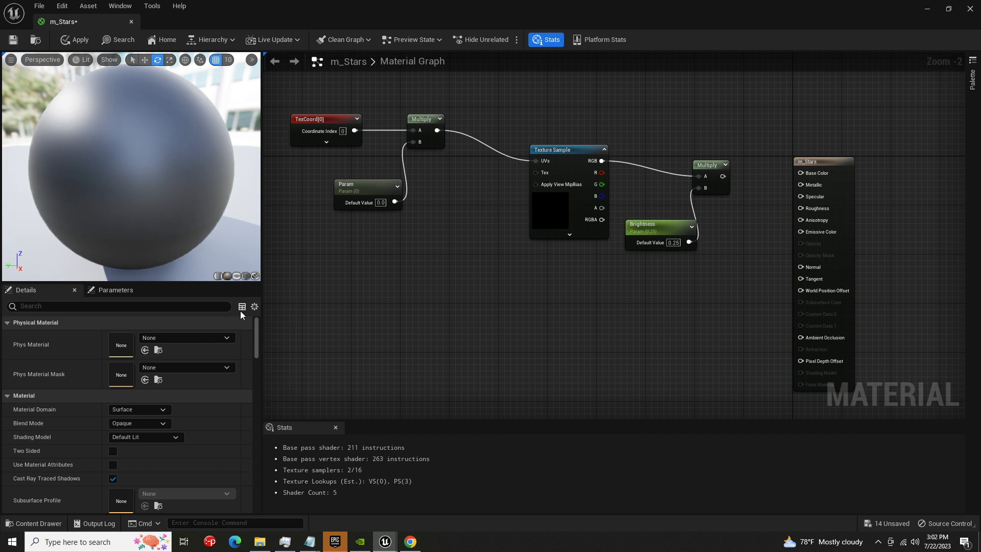
pyautogui.click(380, 190)
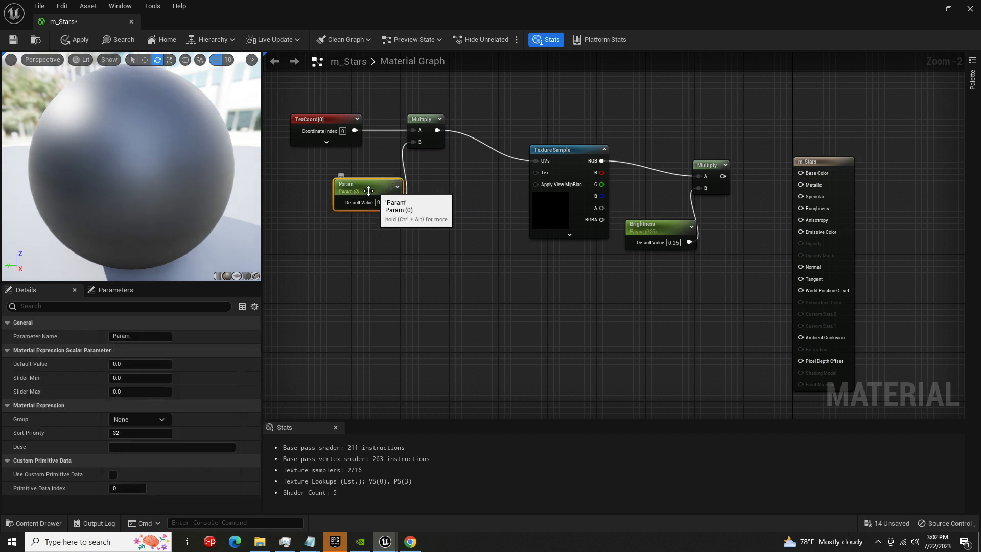
pyautogui.click(136, 336)
pyautogui.write('Size')
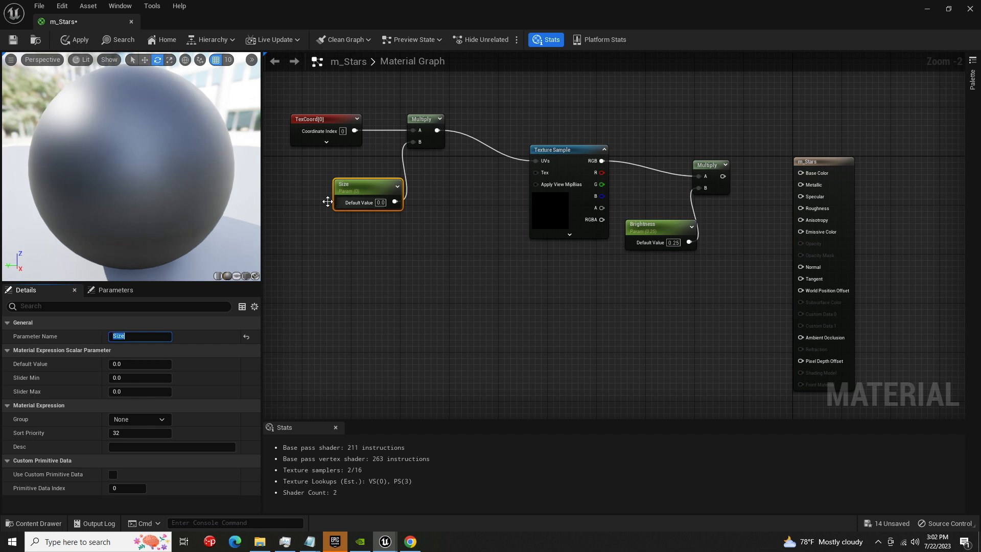
# - Set the Size parameter's default value to 10
pyautogui.click(127, 369)
pyautogui.write('1')
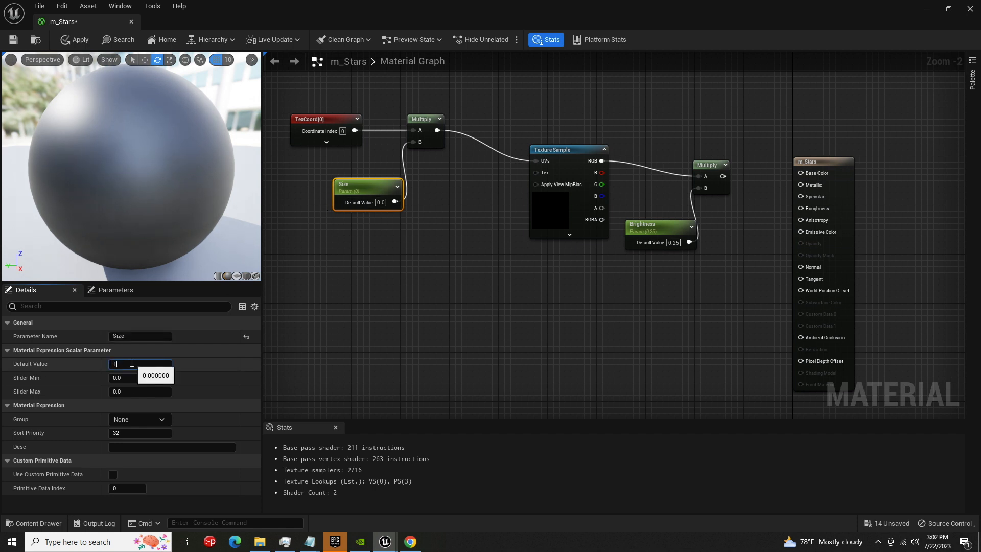
pyautogui.write('0')
pyautogui.press('Return')
pyautogui.click(529, 266)
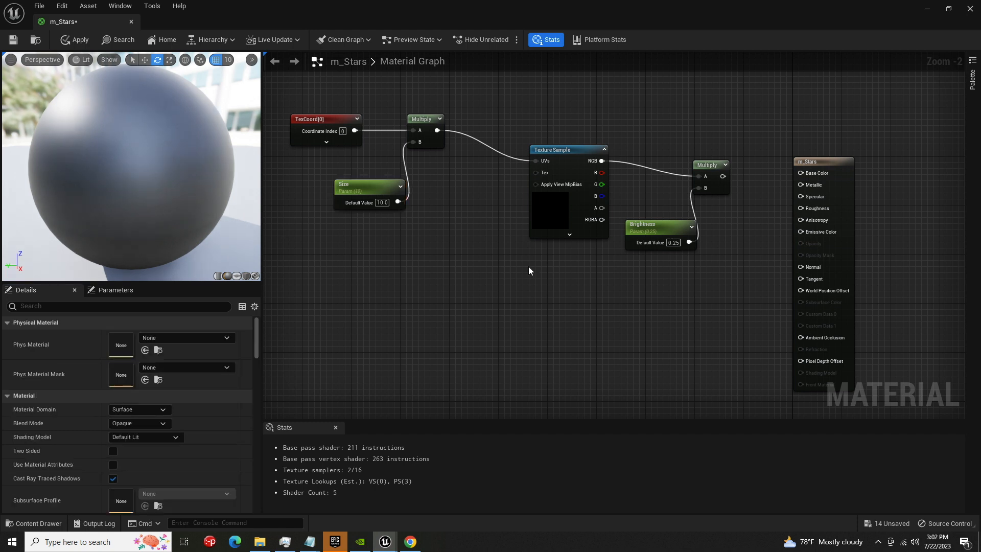
# - Shift the star nodes away from the material output and place an Add node in the gap, feeding the brightness Multiply into its B input
pyautogui.moveTo(738, 139); pyautogui.dragTo(350, 338)
pyautogui.moveTo(571, 184); pyautogui.dragTo(412, 227)
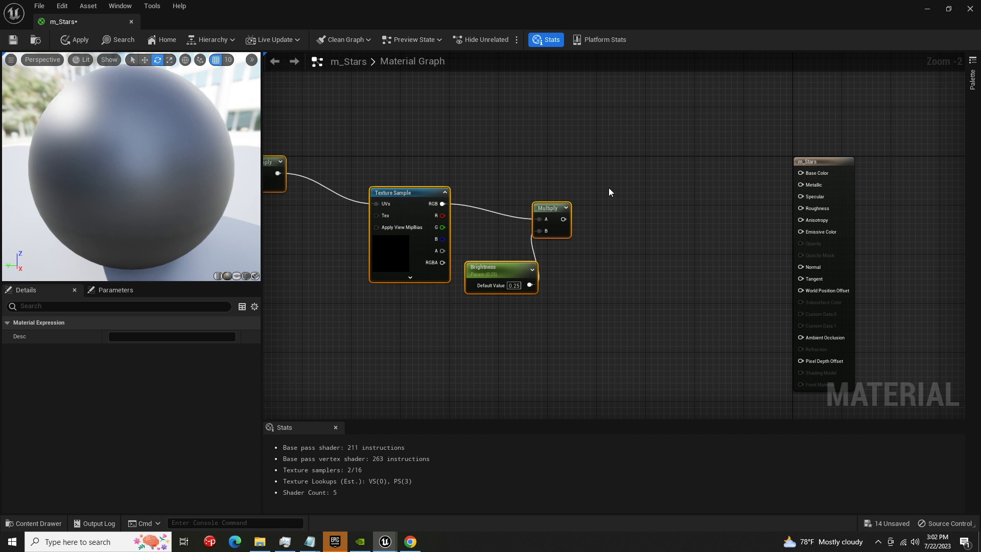
pyautogui.click(679, 229)
pyautogui.moveTo(693, 236); pyautogui.dragTo(721, 270)
pyautogui.moveTo(563, 219); pyautogui.dragTo(689, 193)
# - Add a SkyAtmosphereLightDiskLuminance node, connect it to the Add node's A input, and feed the sum into Emissive Color
pyautogui.rightClick(505, 119)
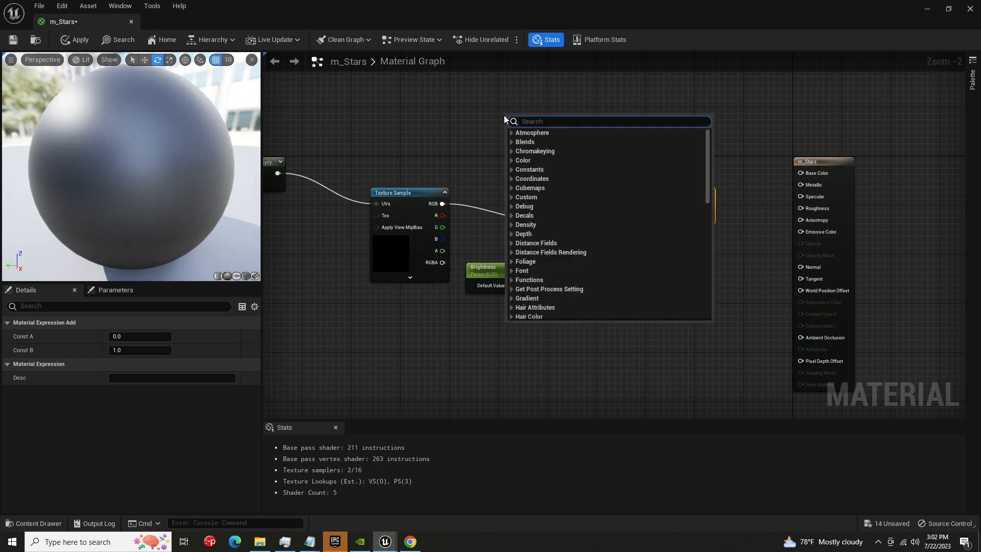
pyautogui.write('sky')
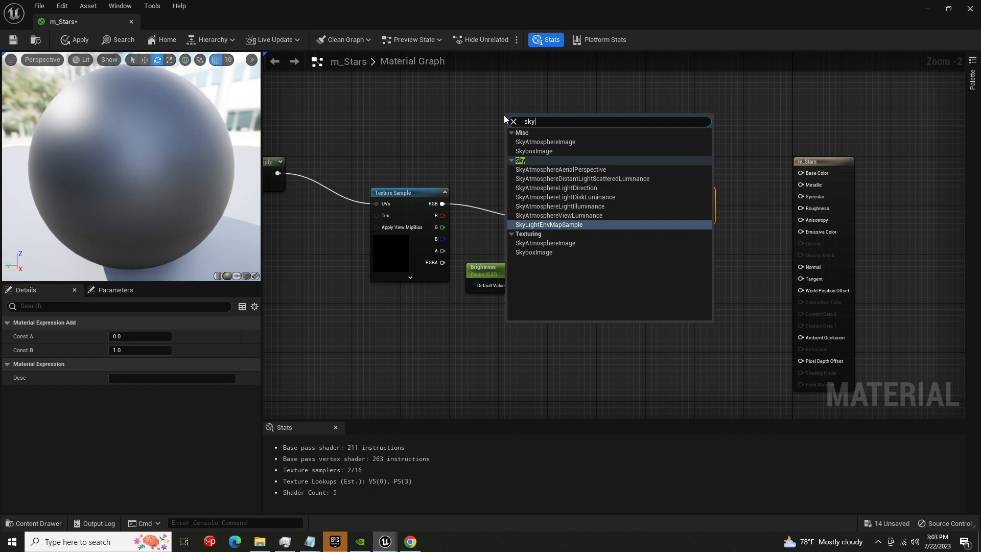
pyautogui.click(581, 198)
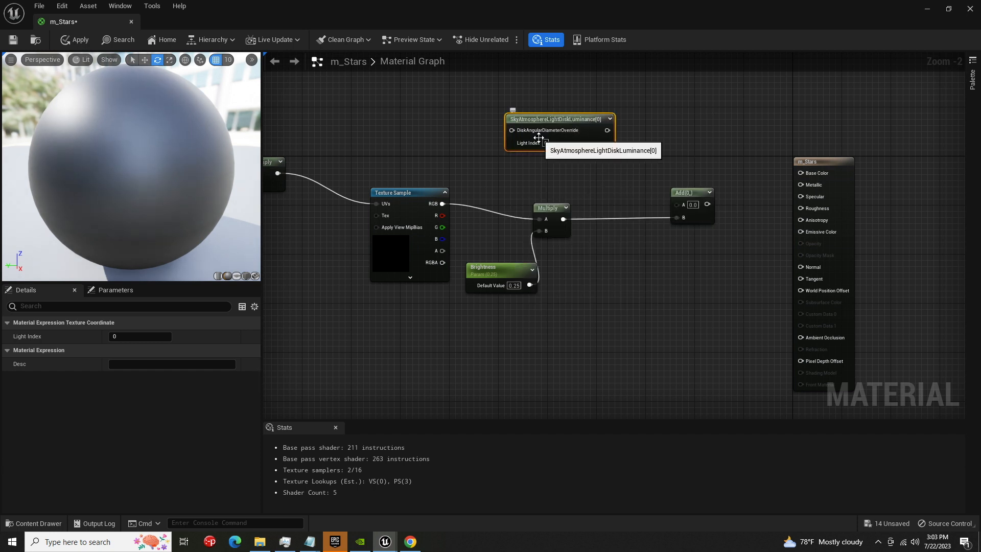
pyautogui.moveTo(608, 130); pyautogui.dragTo(800, 231)
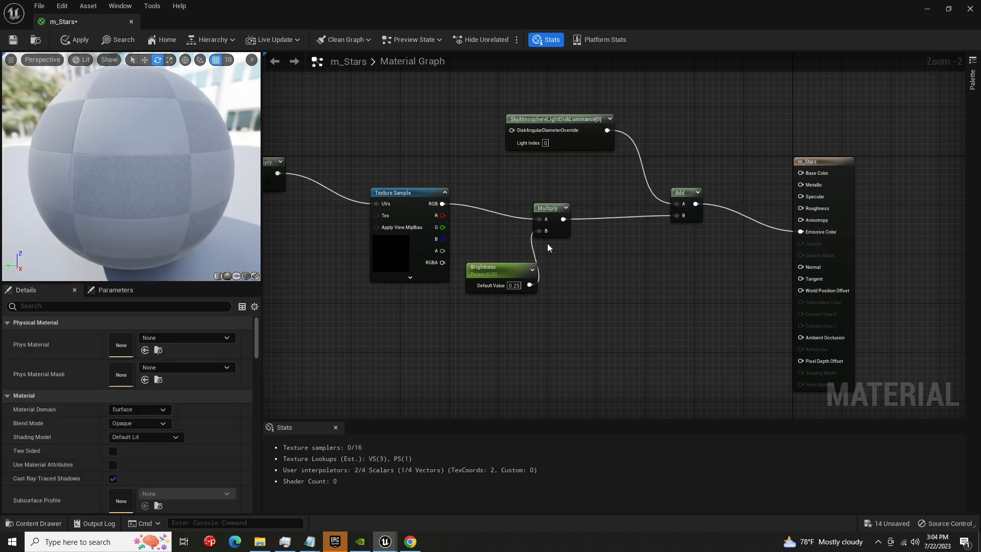
# - Apply the m_Stars material changes and return to the EarthTut level
pyautogui.click(76, 40)
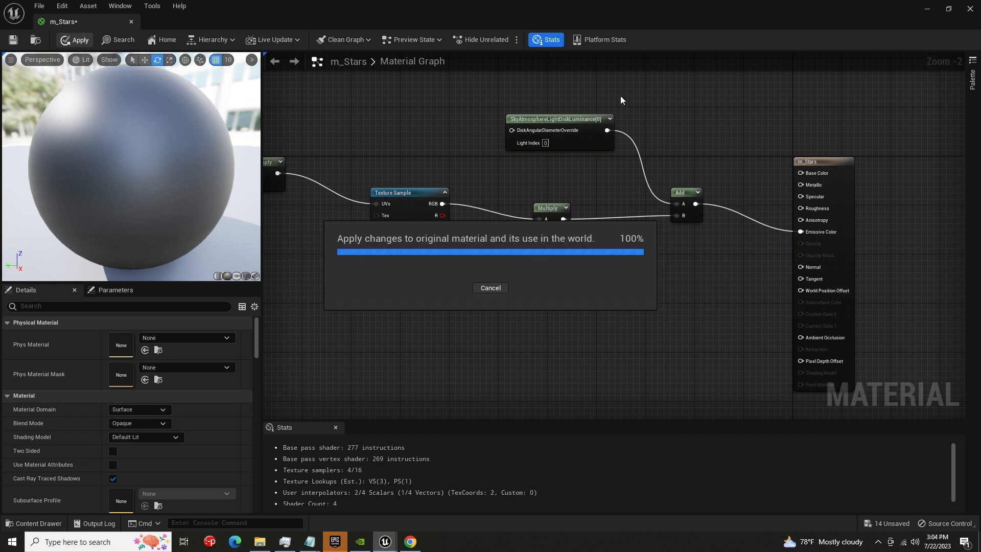
pyautogui.click(927, 8)
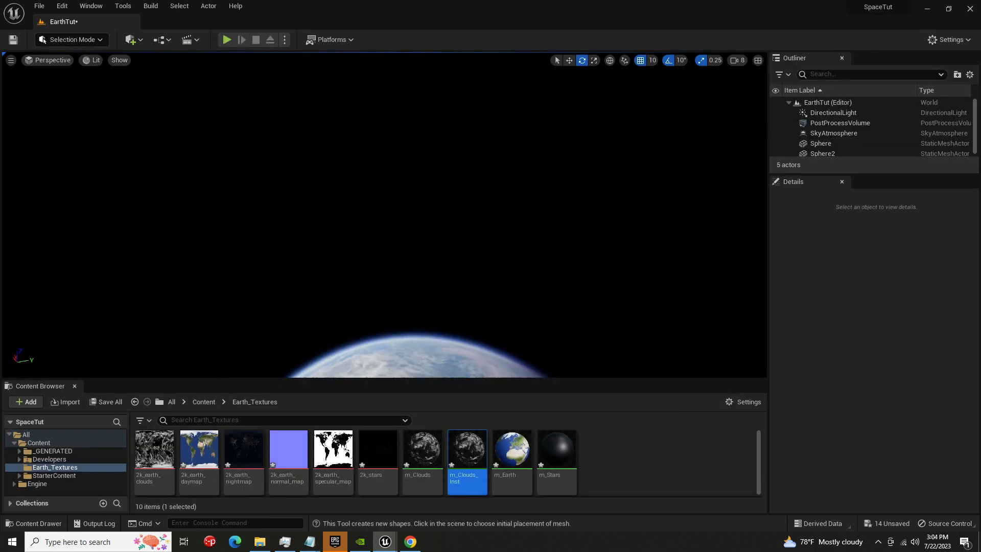
pyautogui.moveTo(385, 214); pyautogui.dragTo(434, 281, button='right')
pyautogui.moveTo(709, 350); pyautogui.dragTo(730, 313, button='right')
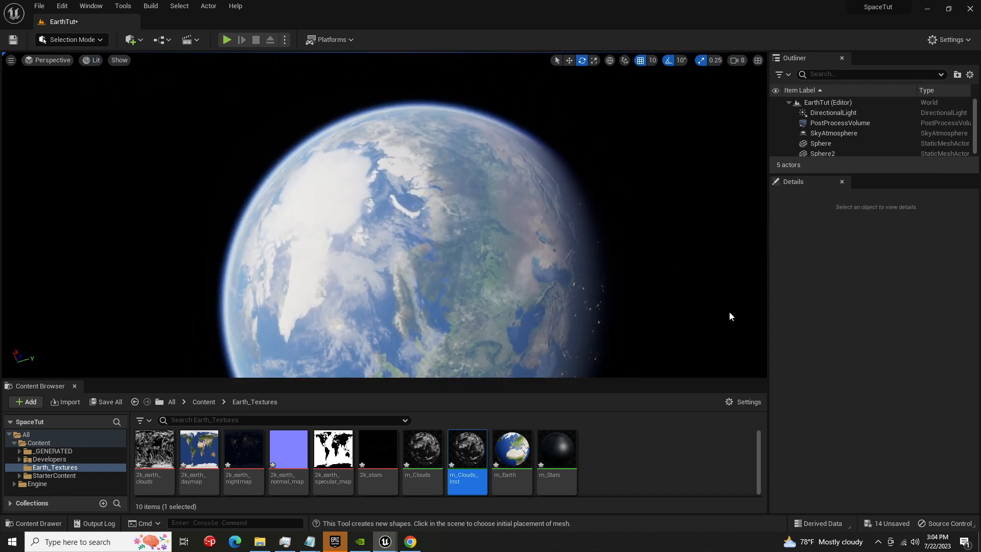
pyautogui.rightClick(612, 440)
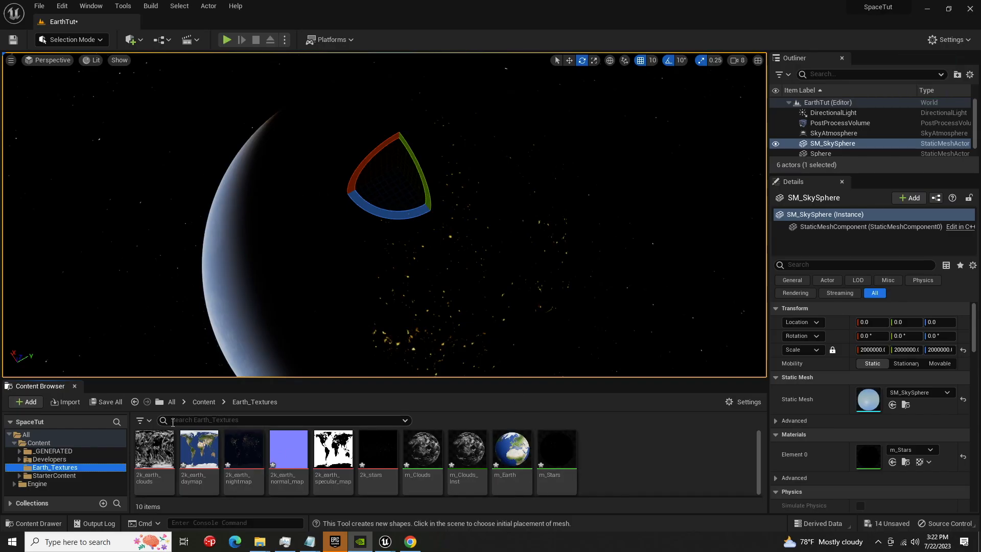
# - Search the assets for "sm_s" and inspect the details of the SM_SkySphere static mesh in /Engine/MapTemplates/Sky
pyautogui.click(39, 5)
pyautogui.moveTo(62, 5)
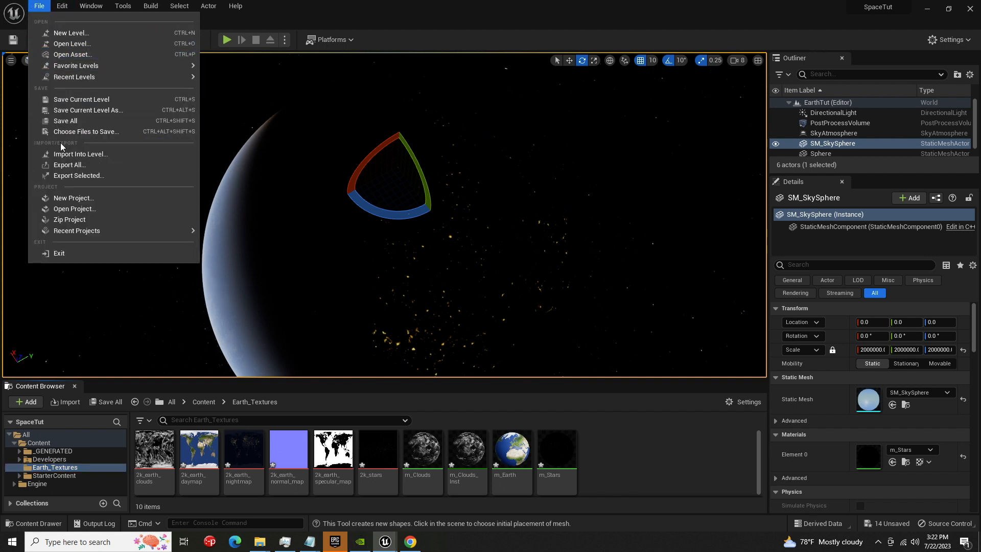
pyautogui.click(80, 57)
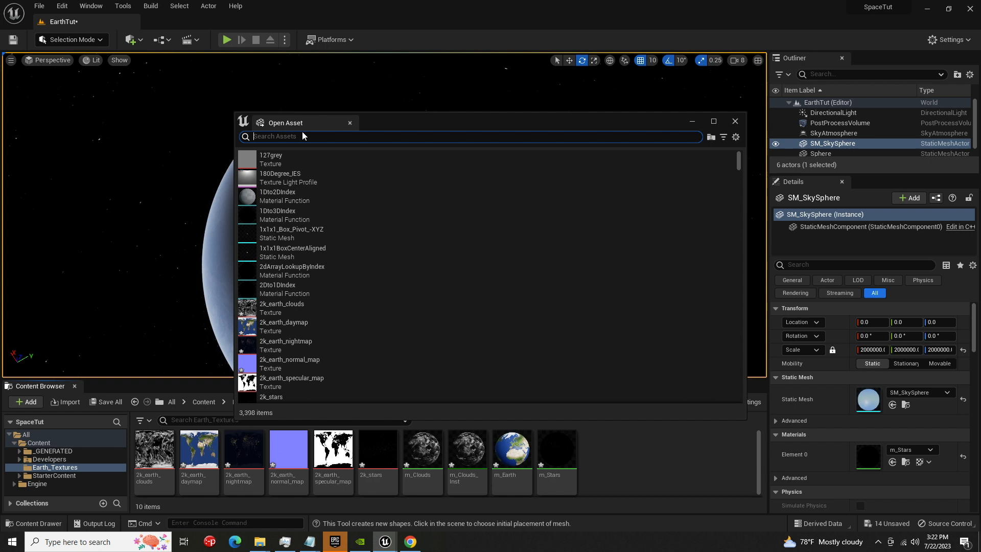
pyautogui.write('sm_')
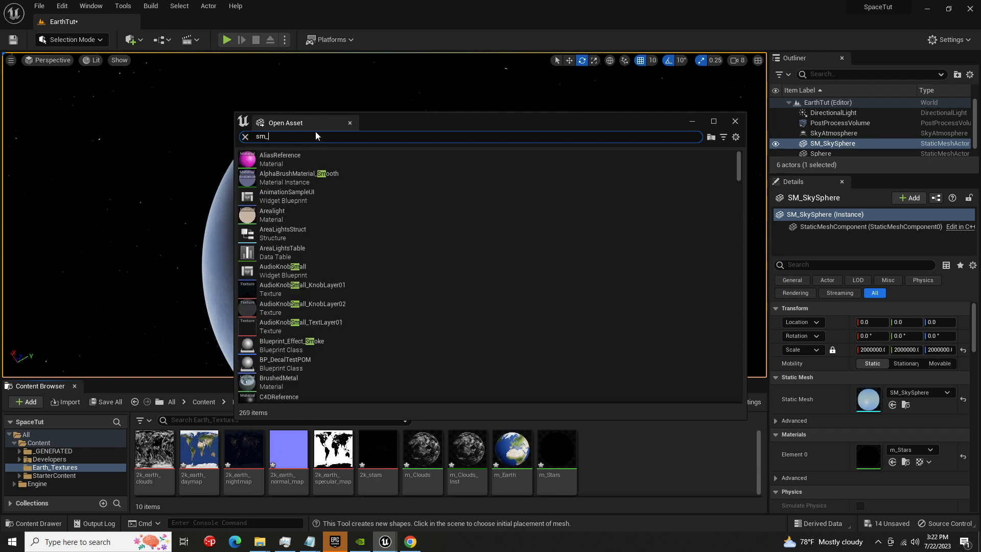
pyautogui.write('s')
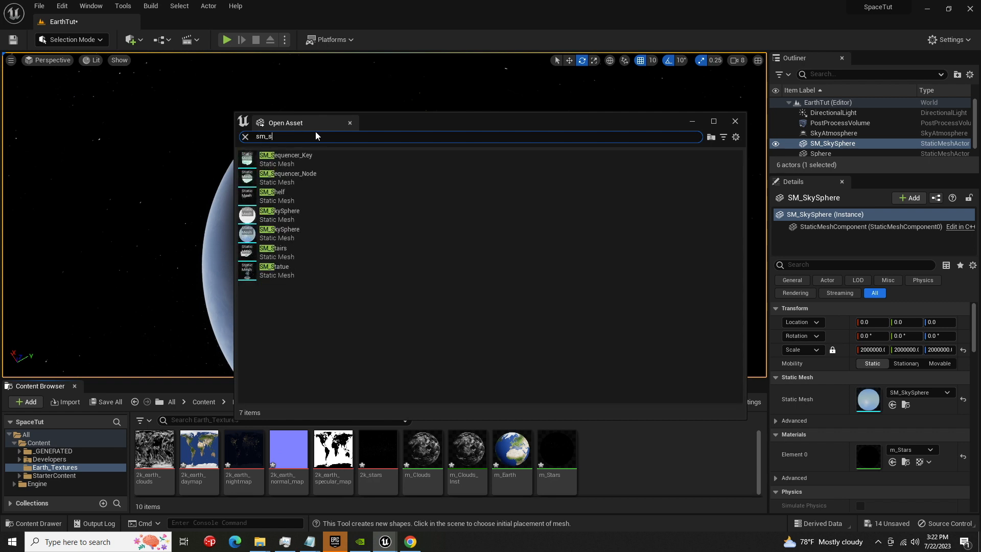
pyautogui.moveTo(302, 219)
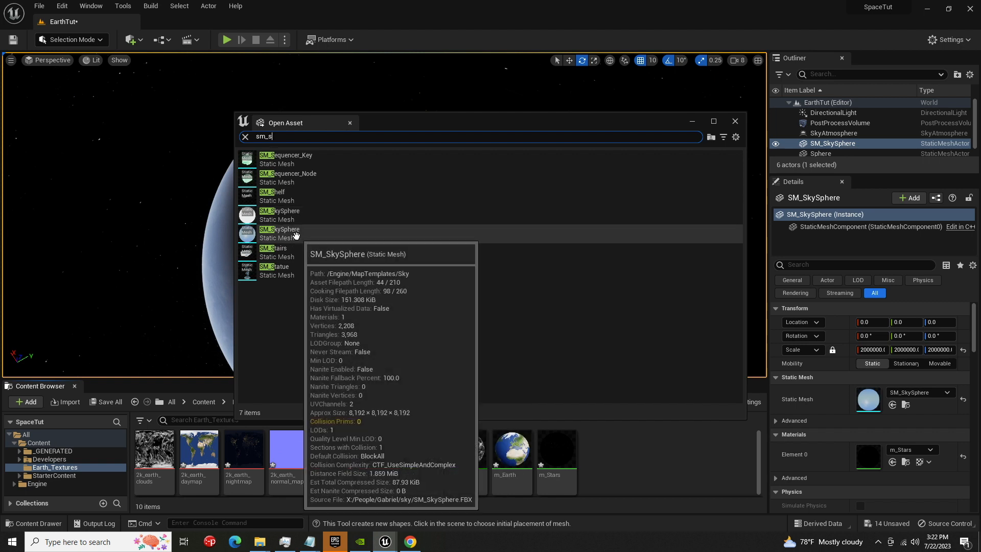
pyautogui.click(735, 121)
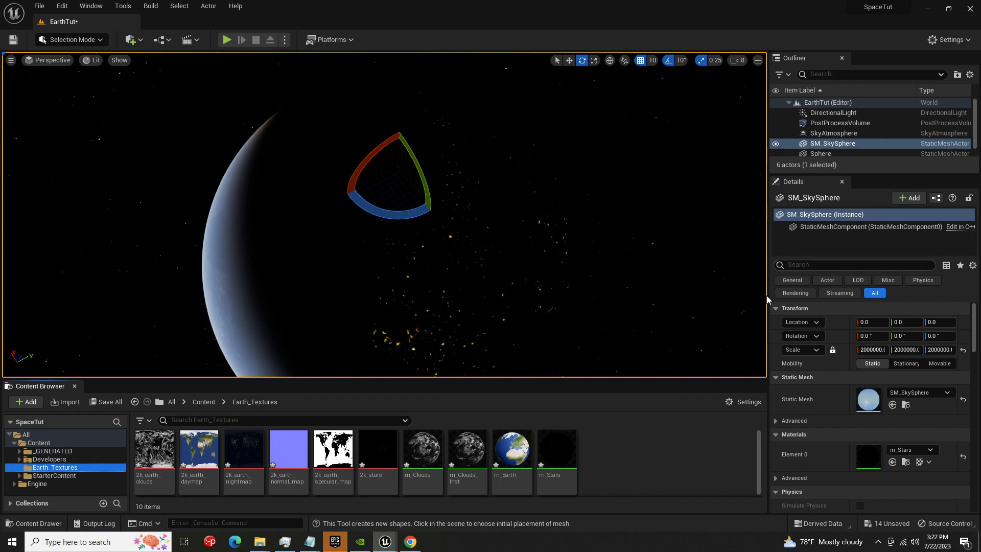
# - Open the m_Stars material to review its node graph and the Brightness and Size parameters, and close it again
pyautogui.doubleClick(558, 467)
pyautogui.scroll(-3, 485, 227)
pyautogui.moveTo(709, 331); pyautogui.dragTo(624, 368, button='right')
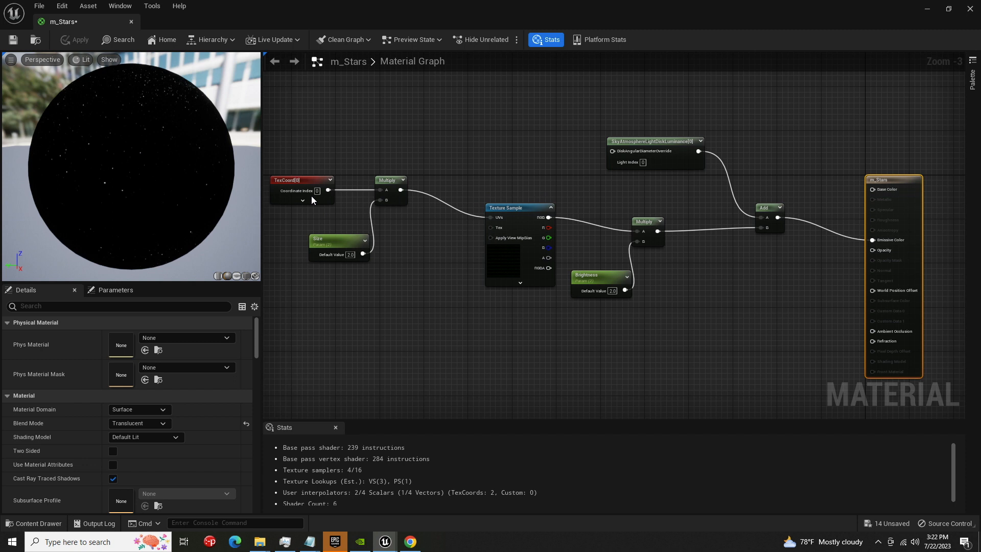
pyautogui.click(612, 294)
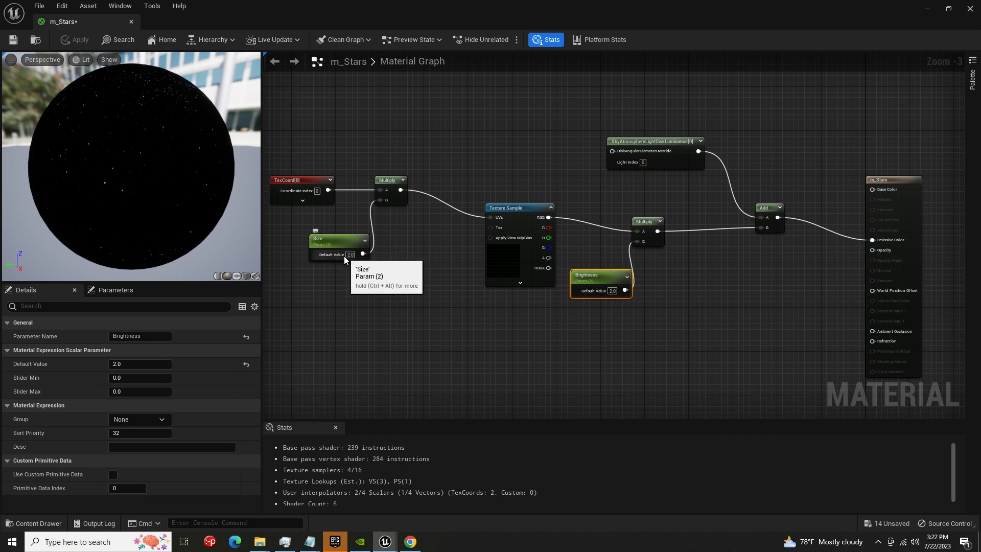
pyautogui.click(971, 10)
# - Rotate the directional light so the sun illuminates most of Earth's visible side in front of the stars
pyautogui.moveTo(263, 256); pyautogui.dragTo(235, 194, button='right')
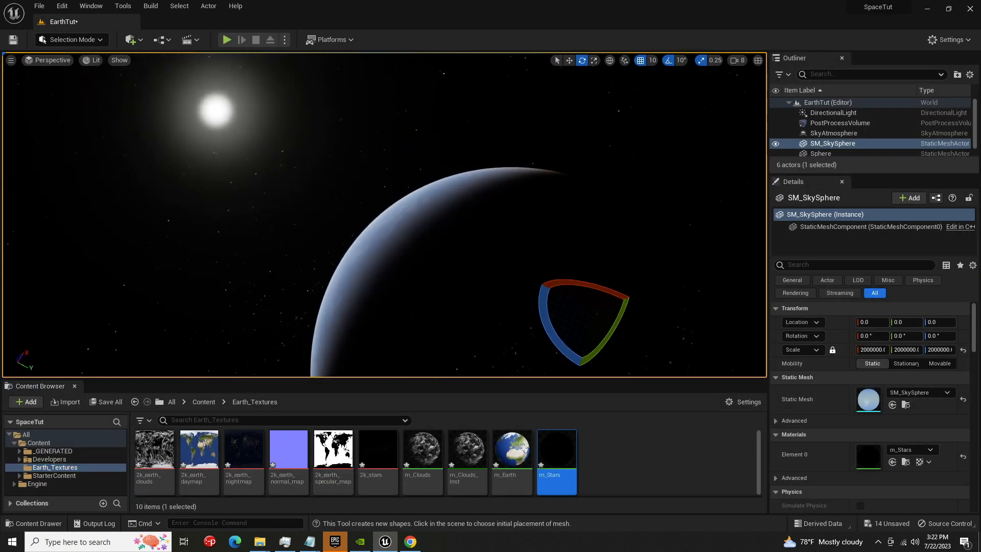
pyautogui.hotkey('ctrl', 'l')
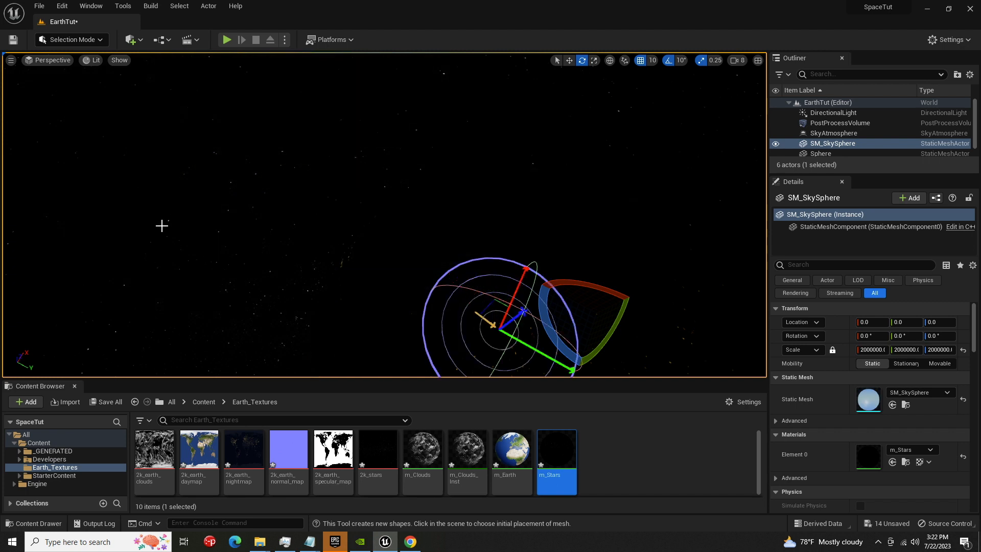
pyautogui.moveTo(225, 196); pyautogui.dragTo(322, 265, button='right')
pyautogui.hotkey('ctrl', 'l')
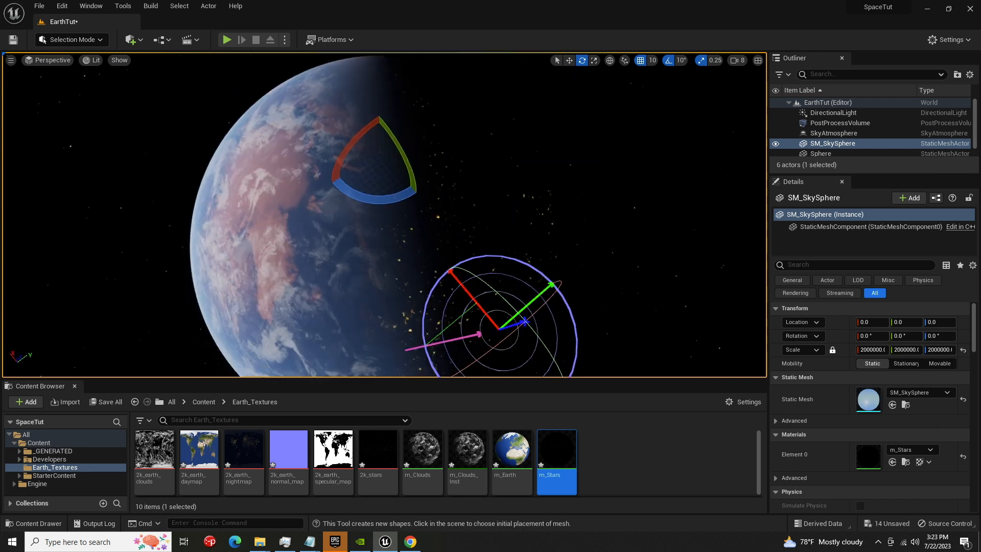